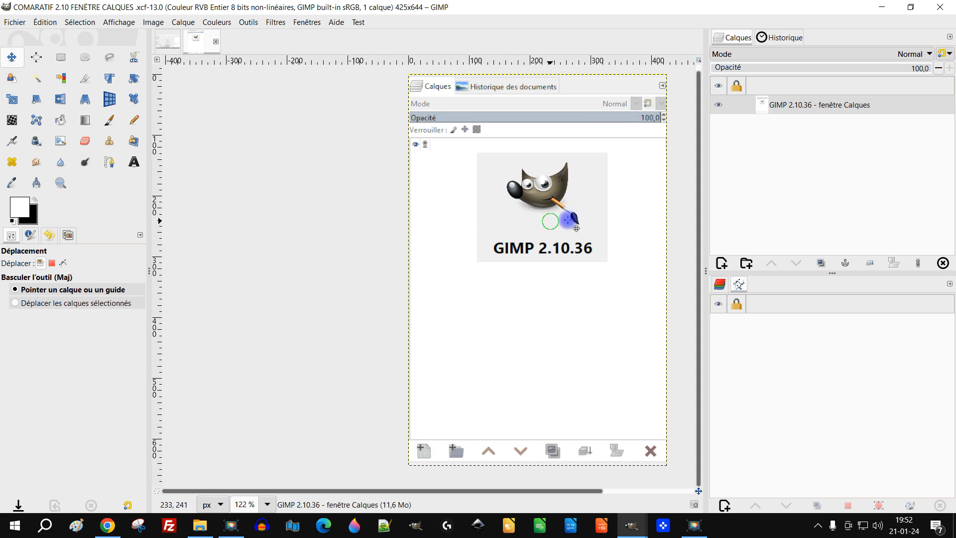
Enlarge the layers dock vertically and check the program version in the À propos de GIMP dialog
{"action": "left_click_drag", "start_coordinate": [830, 274], "coordinate": [831, 314]}
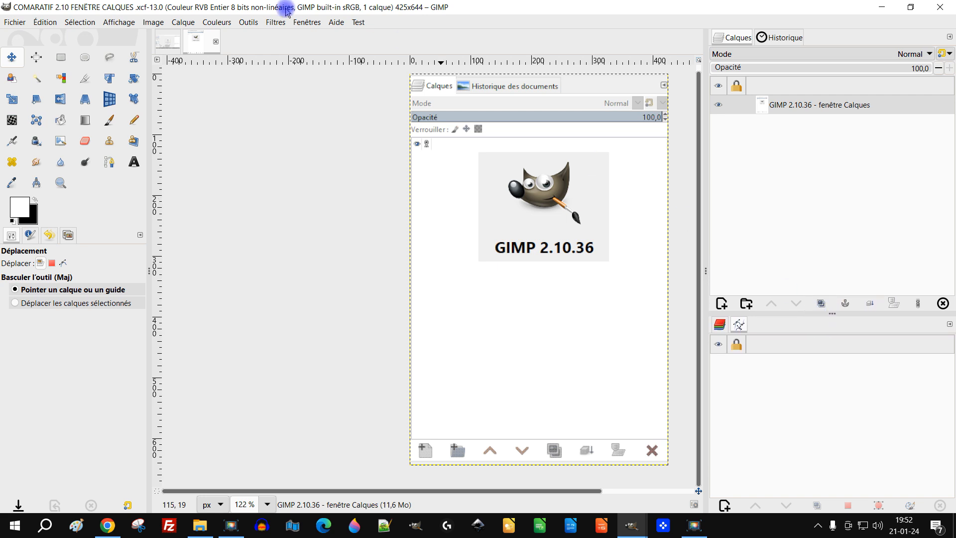
{"action": "left_click", "coordinate": [336, 22]}
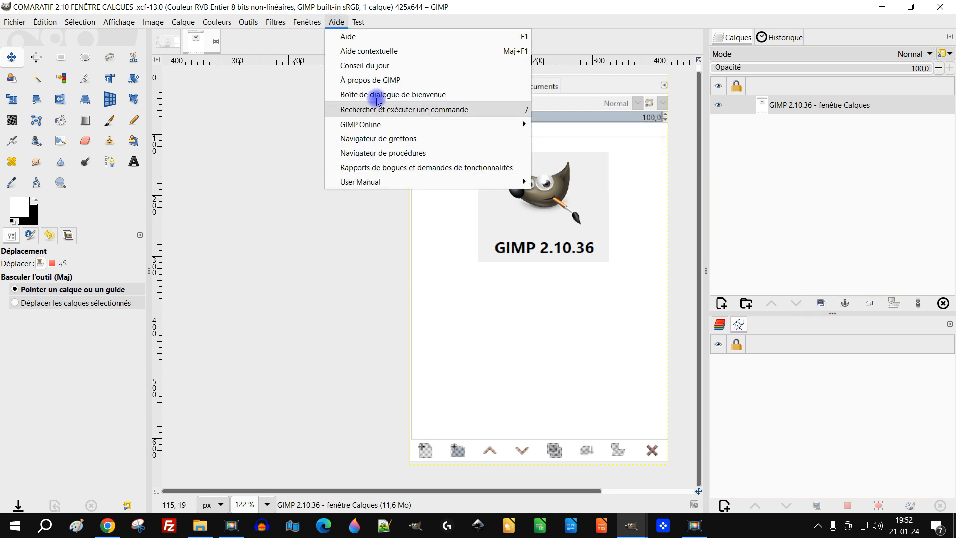
{"action": "left_click", "coordinate": [374, 80]}
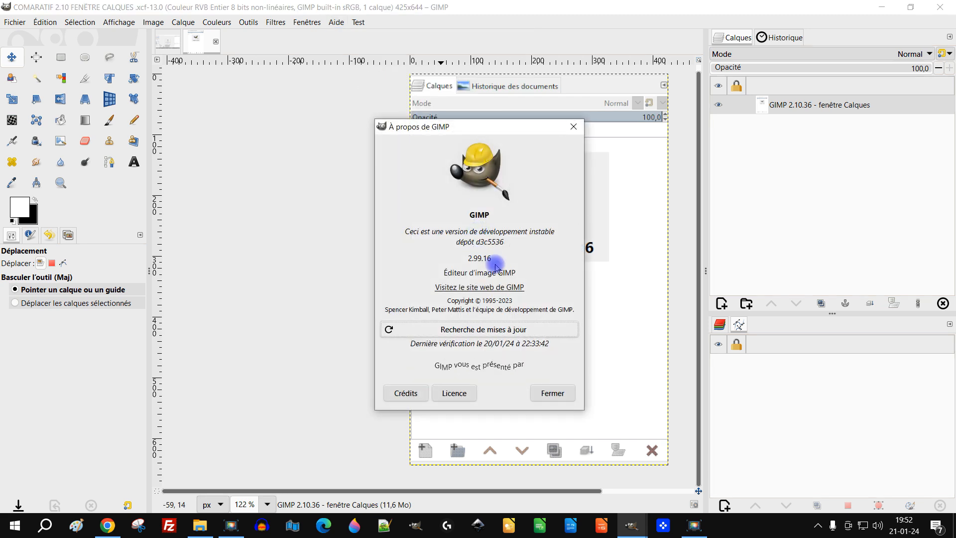
{"action": "left_click", "coordinate": [572, 127]}
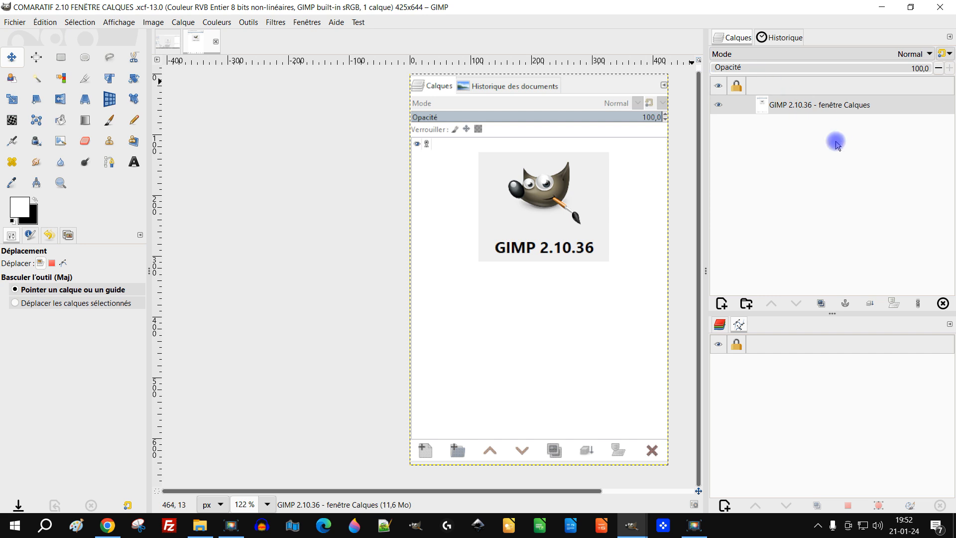
Hide the "GIMP 2.10.36 - fenêtre Calques" layer and show it again
{"action": "left_click_drag", "start_coordinate": [604, 188], "coordinate": [608, 186]}
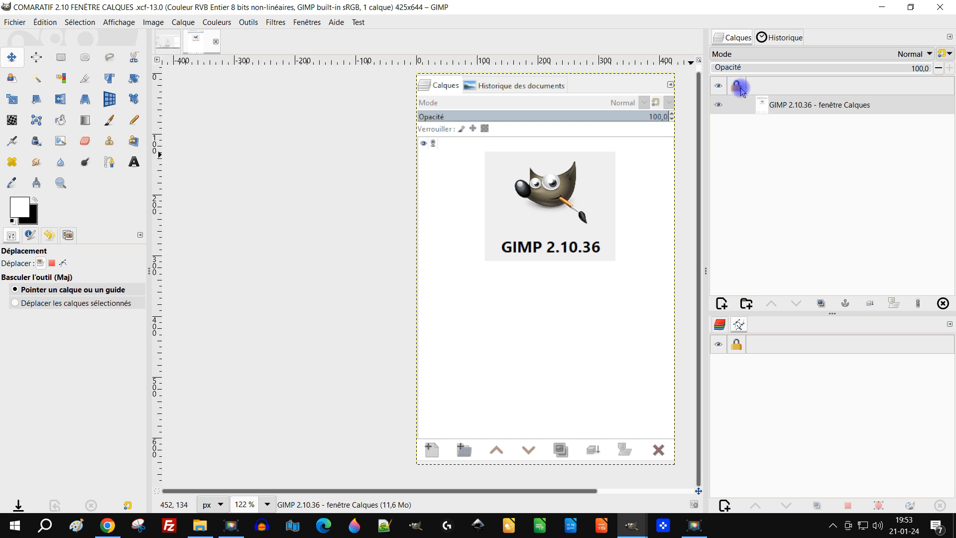
{"action": "left_click", "coordinate": [718, 106]}
{"action": "left_click", "coordinate": [718, 106]}
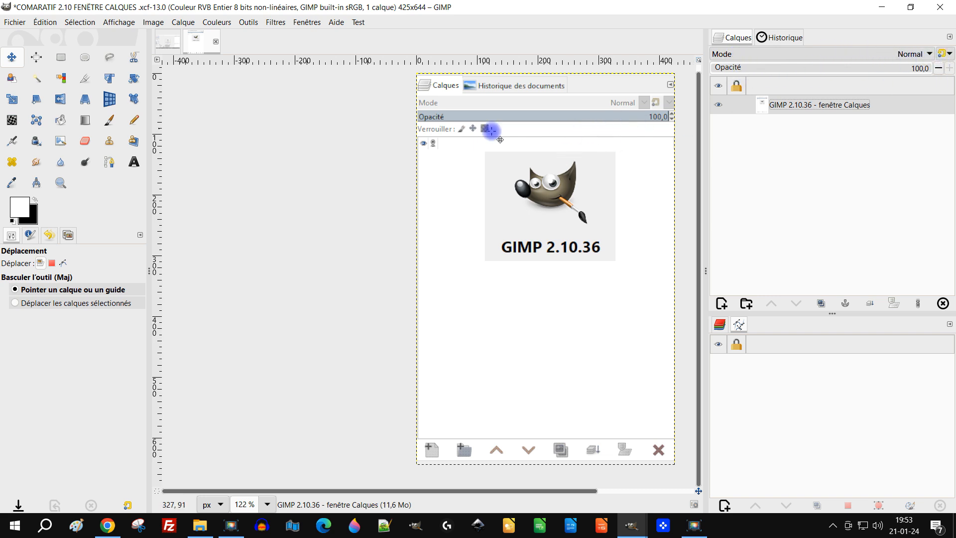
{"action": "left_click", "coordinate": [716, 88]}
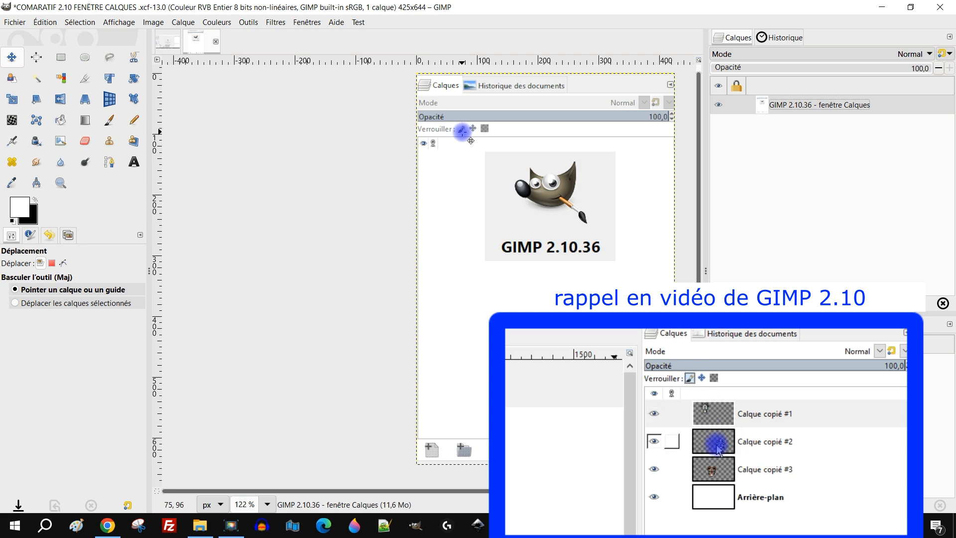
Examine the Verrouiller icons in the GIMP 2.10.36 layers window screenshot up close
{"action": "scroll", "coordinate": [462, 131], "scroll_direction": "up", "scroll_amount": 5}
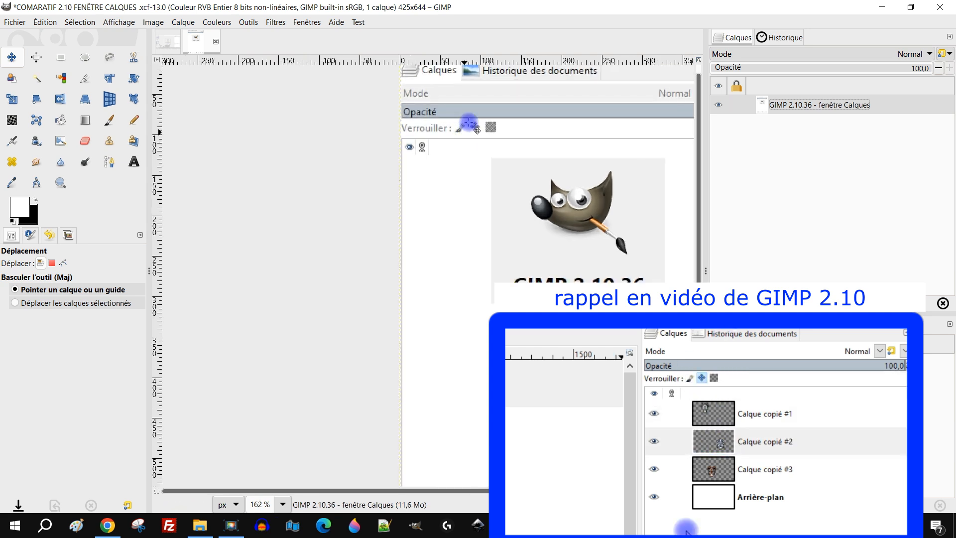
{"action": "left_click_drag", "start_coordinate": [600, 138], "coordinate": [540, 298]}
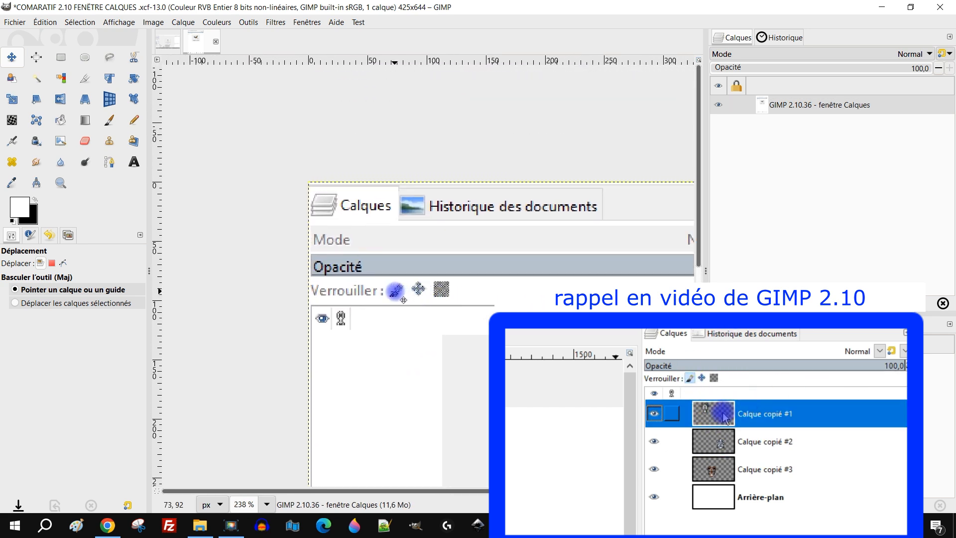
{"action": "left_click_drag", "start_coordinate": [401, 293], "coordinate": [381, 273]}
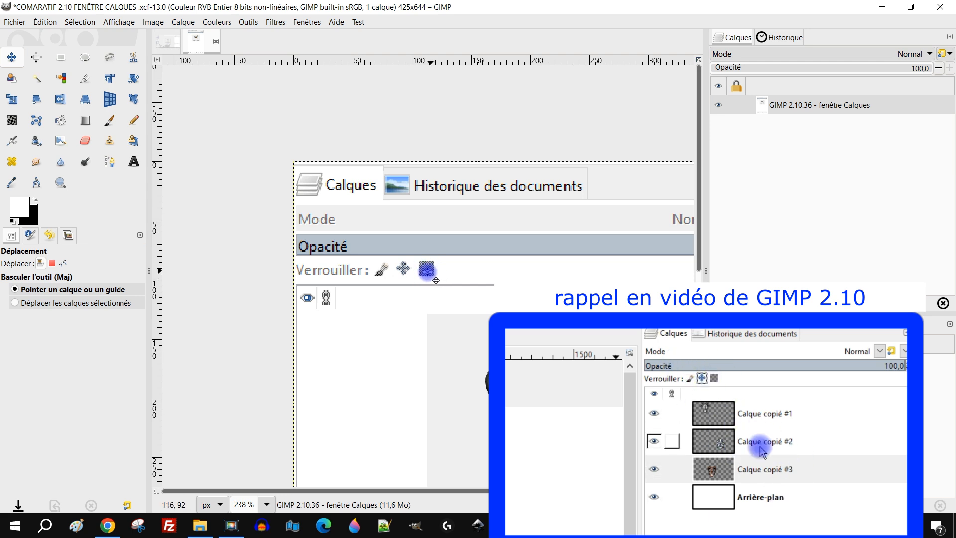
{"action": "scroll", "coordinate": [486, 224], "scroll_direction": "down", "scroll_amount": 5}
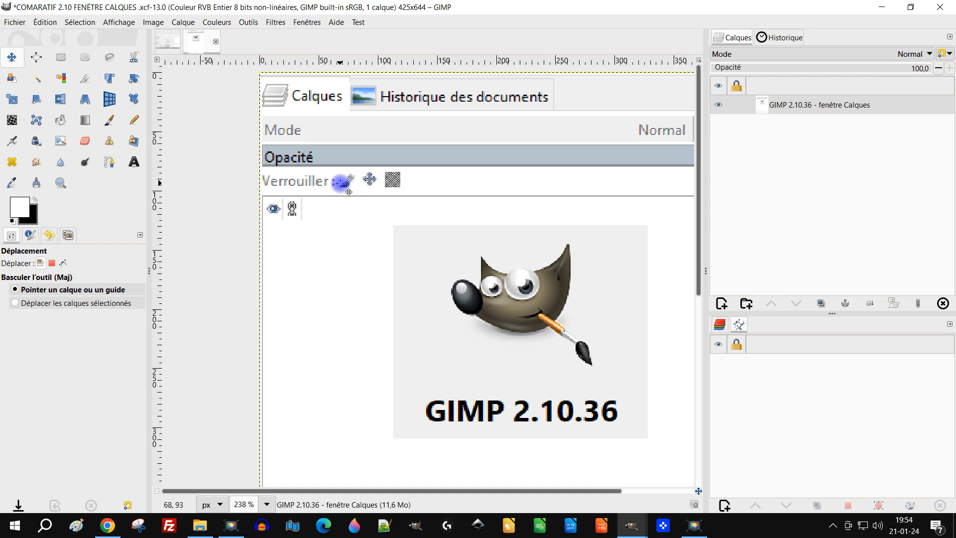
{"action": "left_click_drag", "start_coordinate": [538, 360], "coordinate": [469, 328]}
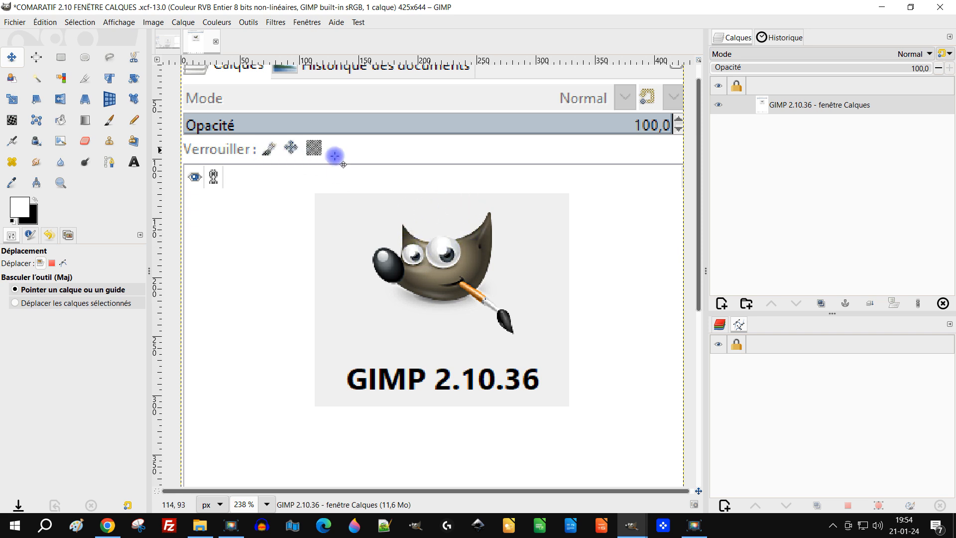
Lock the position and visibility of the "GIMP 2.10.36 - fenêtre Calques" layer and try to hide it
{"action": "double_click", "coordinate": [853, 112]}
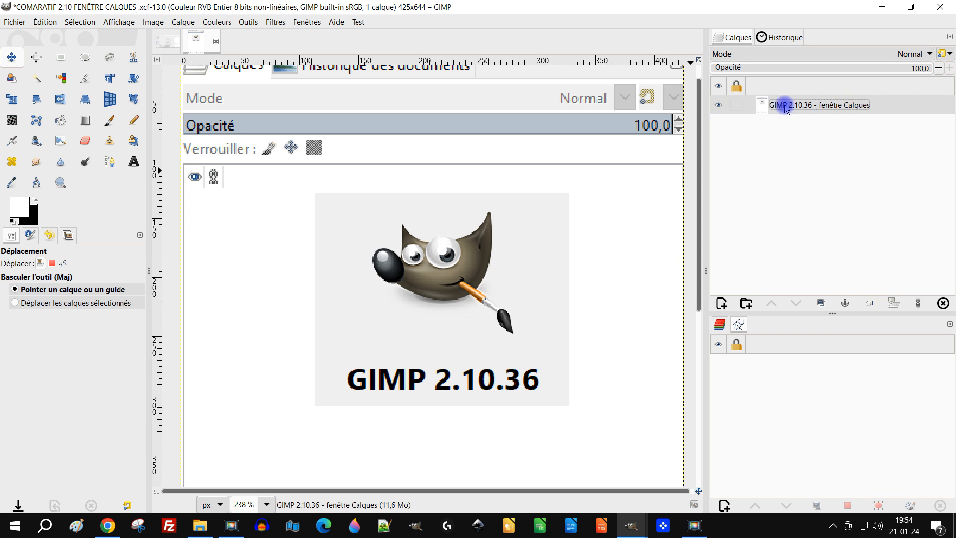
{"action": "left_click", "coordinate": [737, 109]}
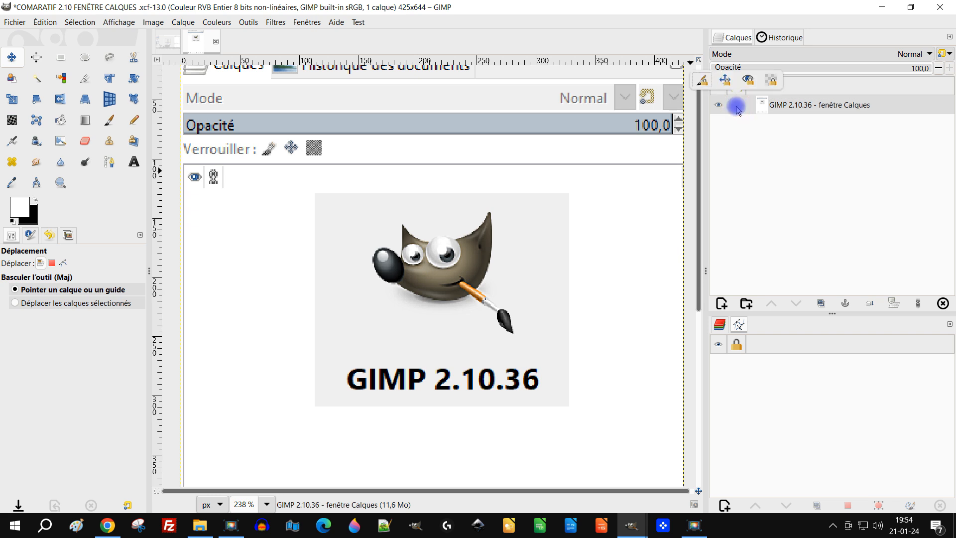
{"action": "left_click", "coordinate": [729, 83]}
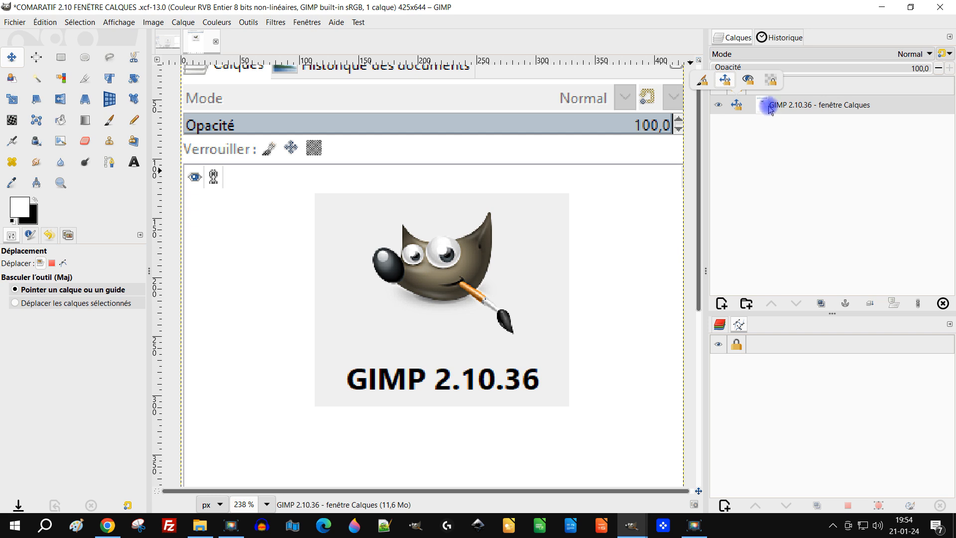
{"action": "left_click", "coordinate": [747, 80]}
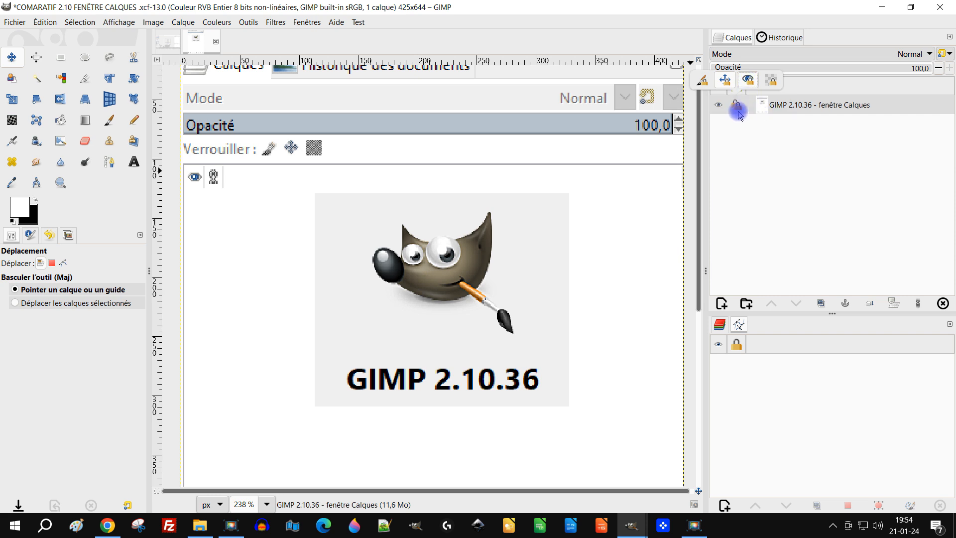
{"action": "left_click", "coordinate": [718, 106]}
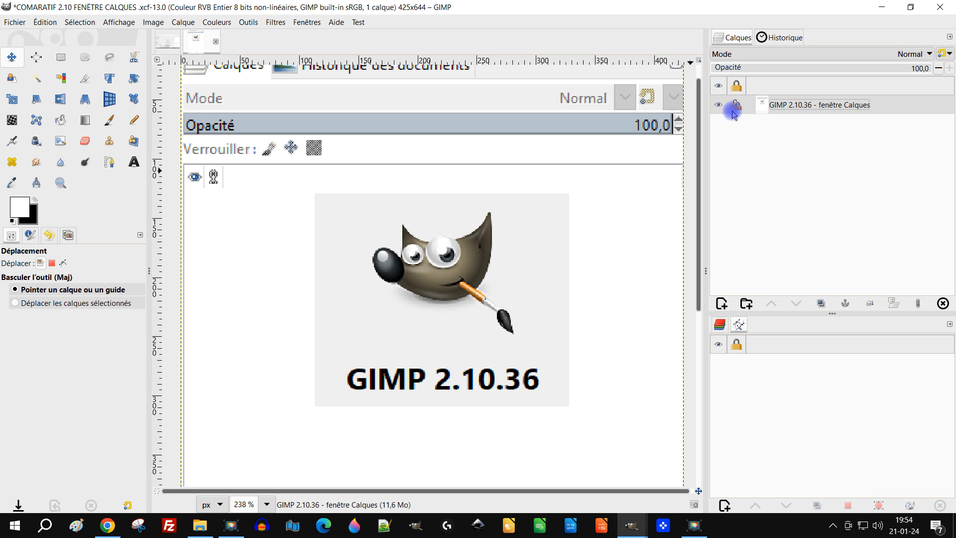
Remove the visibility and position locks from the "GIMP 2.10.36 - fenêtre Calques" layer
{"action": "left_click", "coordinate": [739, 109]}
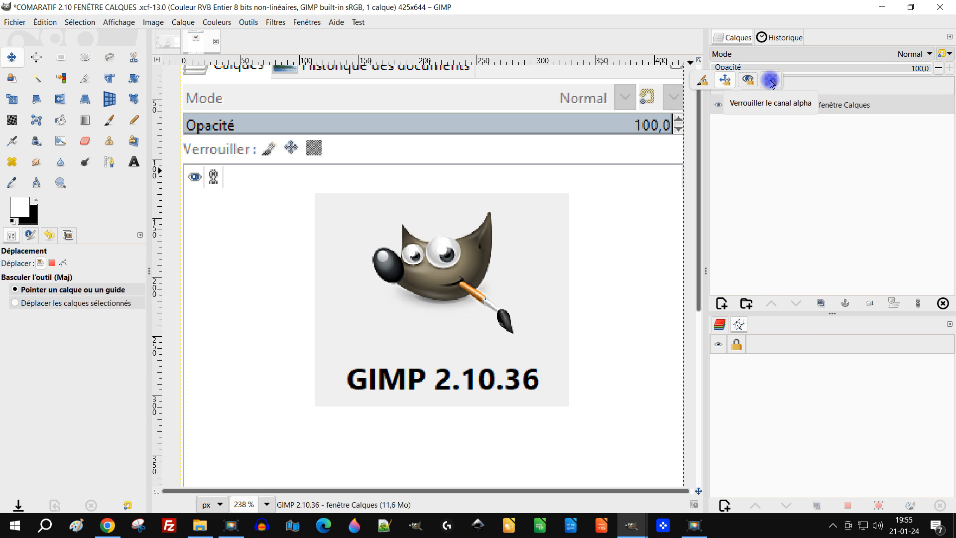
{"action": "left_click", "coordinate": [725, 81]}
{"action": "left_click", "coordinate": [776, 154]}
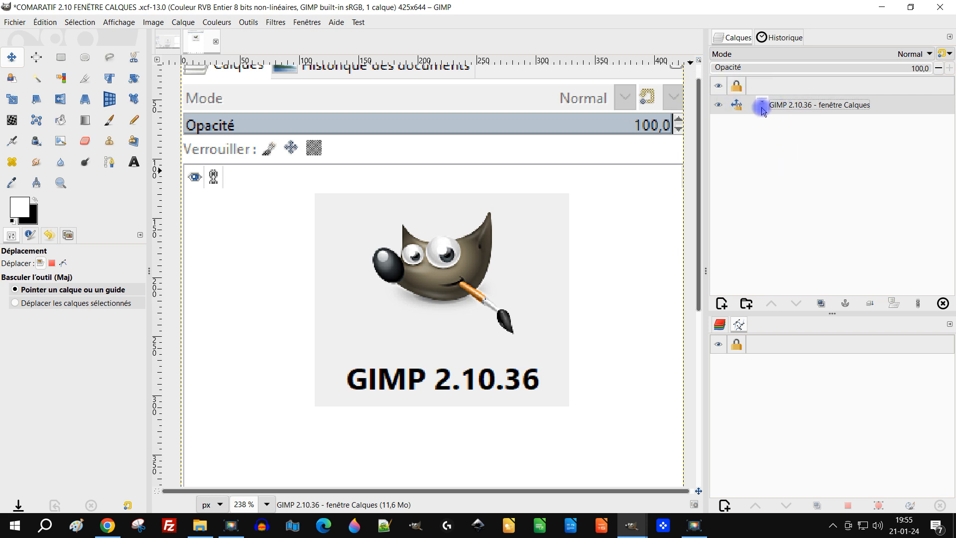
{"action": "left_click", "coordinate": [738, 106]}
{"action": "left_click", "coordinate": [779, 128]}
Switch to Chrome and copy the African tribal masks image from its Pixabay page
{"action": "left_click", "coordinate": [879, 9]}
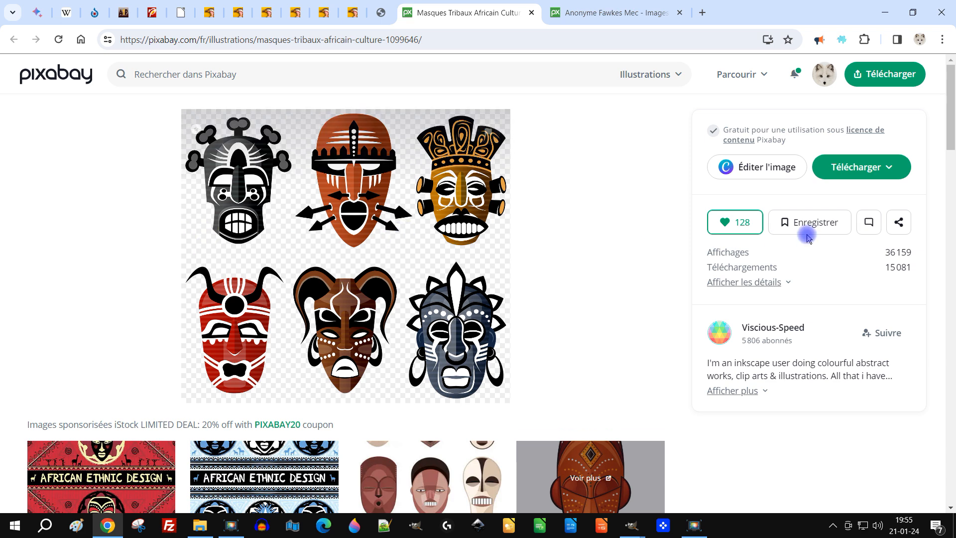
{"action": "right_click", "coordinate": [353, 212]}
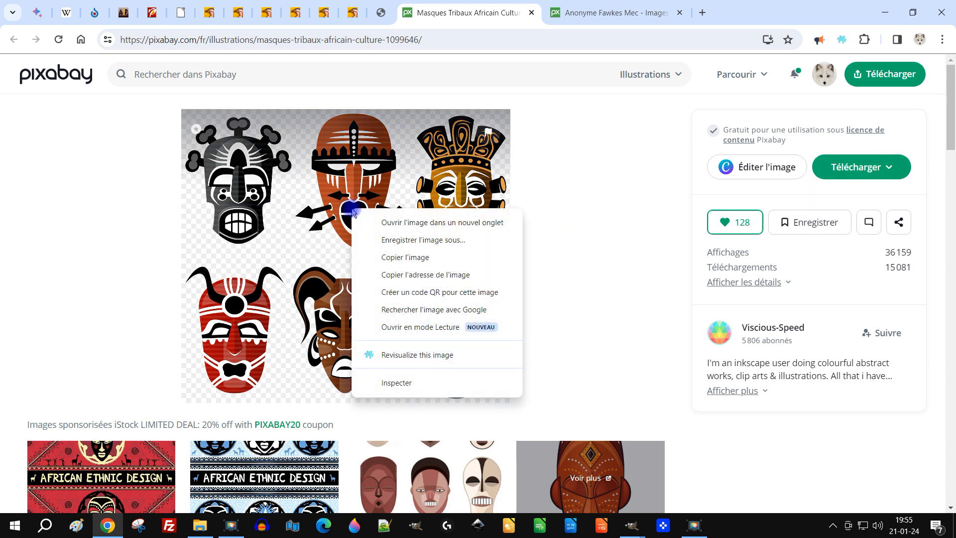
{"action": "left_click", "coordinate": [418, 257]}
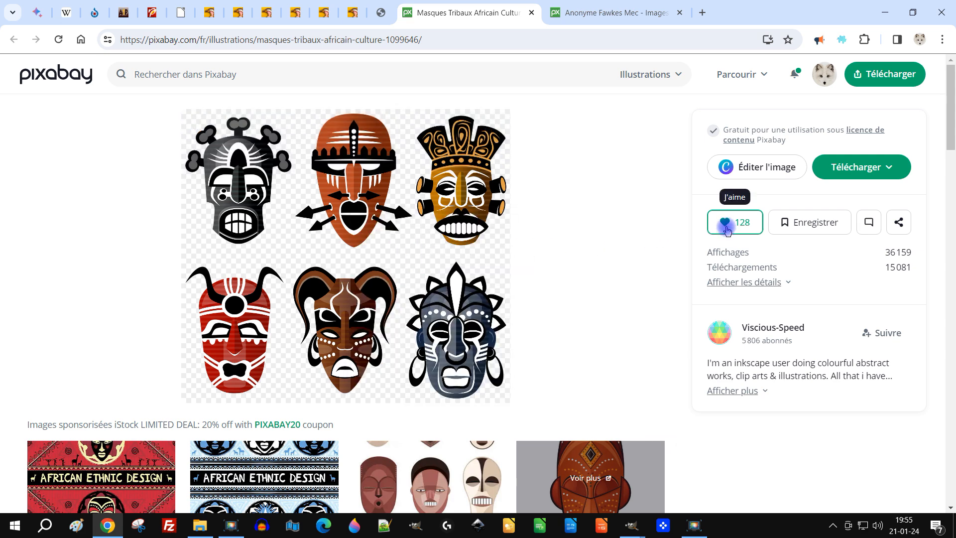
Switch back to GIMP and paste the copied masks image into the COMARATIF 2.10 FENÊTRE CALQUES image as a single layer
{"action": "mouse_move", "coordinate": [631, 525]}
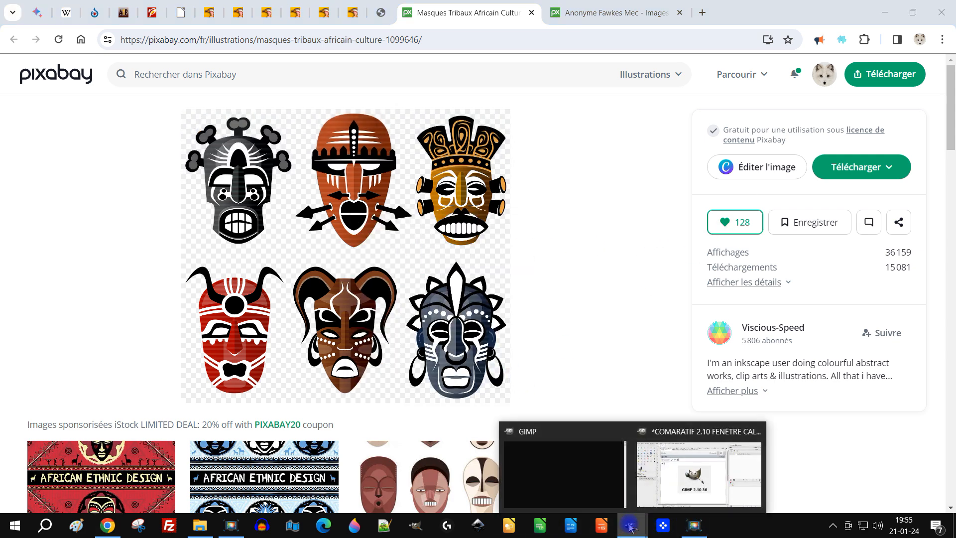
{"action": "left_click", "coordinate": [708, 433]}
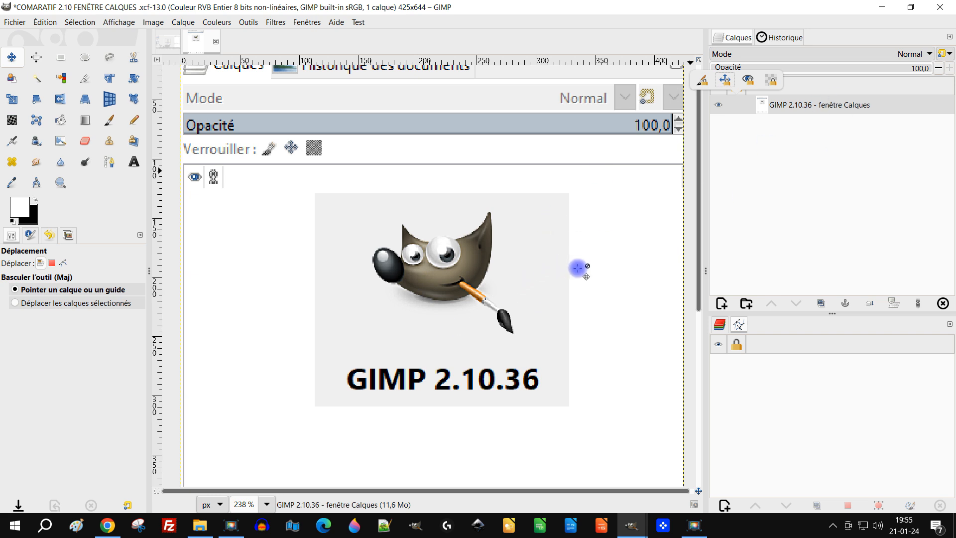
{"action": "left_click_drag", "start_coordinate": [615, 176], "coordinate": [647, 144]}
{"action": "scroll", "coordinate": [647, 144], "scroll_direction": "down", "scroll_amount": 6}
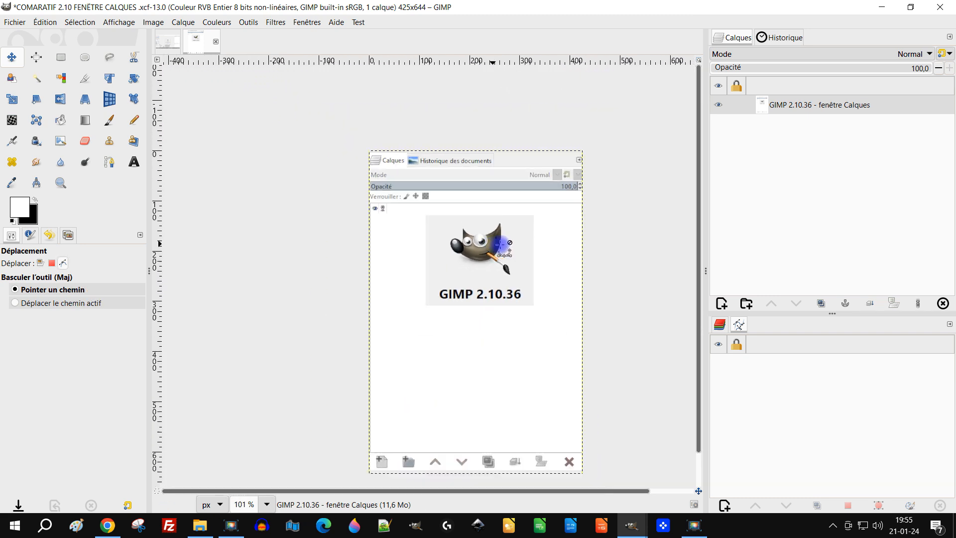
{"action": "scroll", "coordinate": [511, 300], "scroll_direction": "up", "scroll_amount": 2}
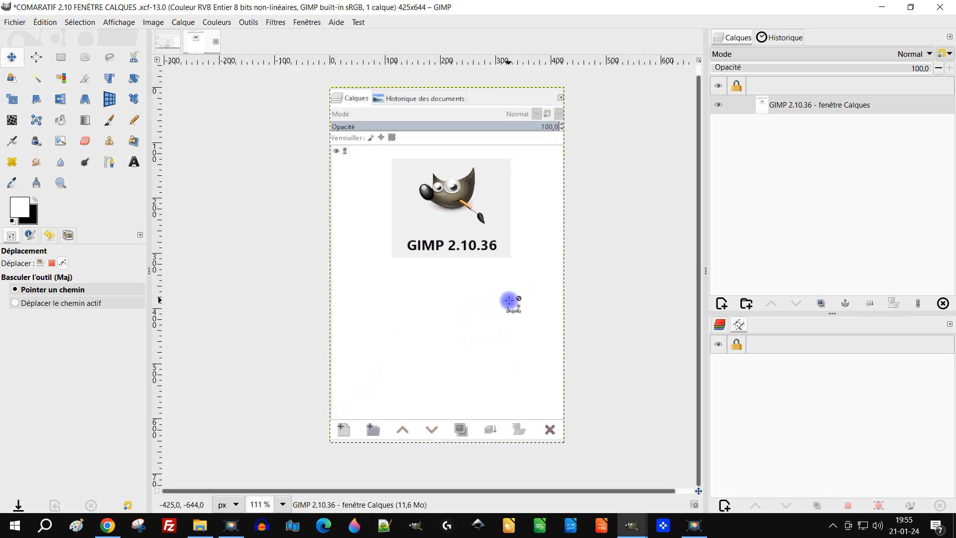
{"action": "left_click", "coordinate": [44, 22]}
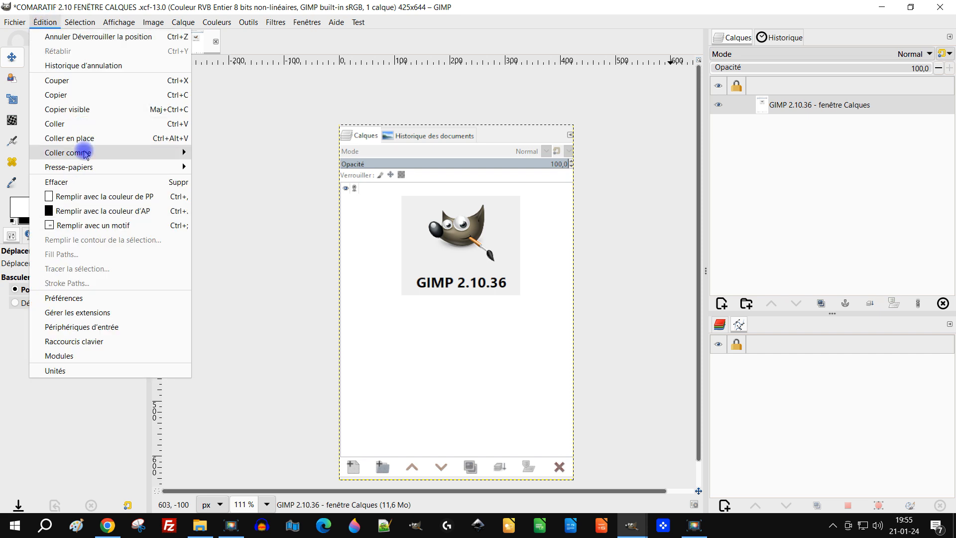
{"action": "mouse_move", "coordinate": [84, 152]}
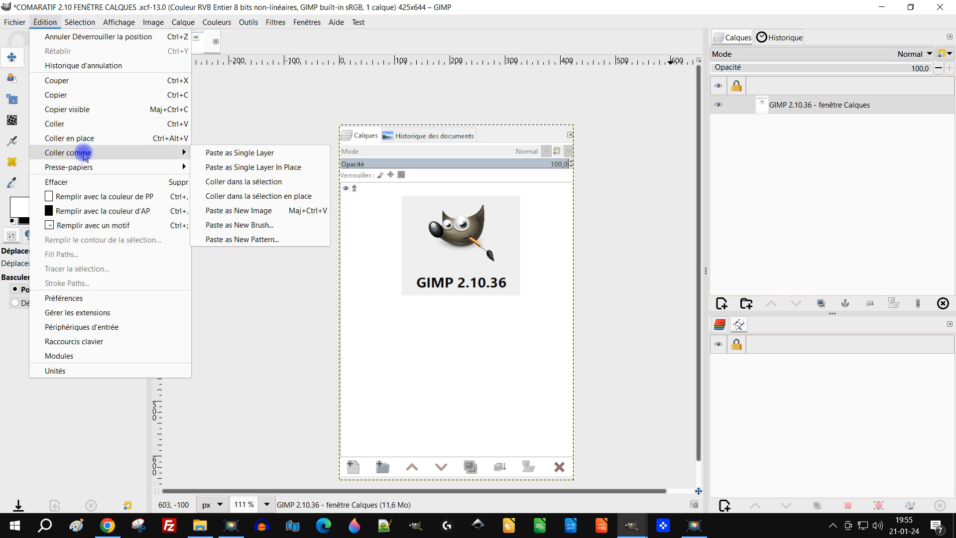
{"action": "left_click", "coordinate": [291, 153]}
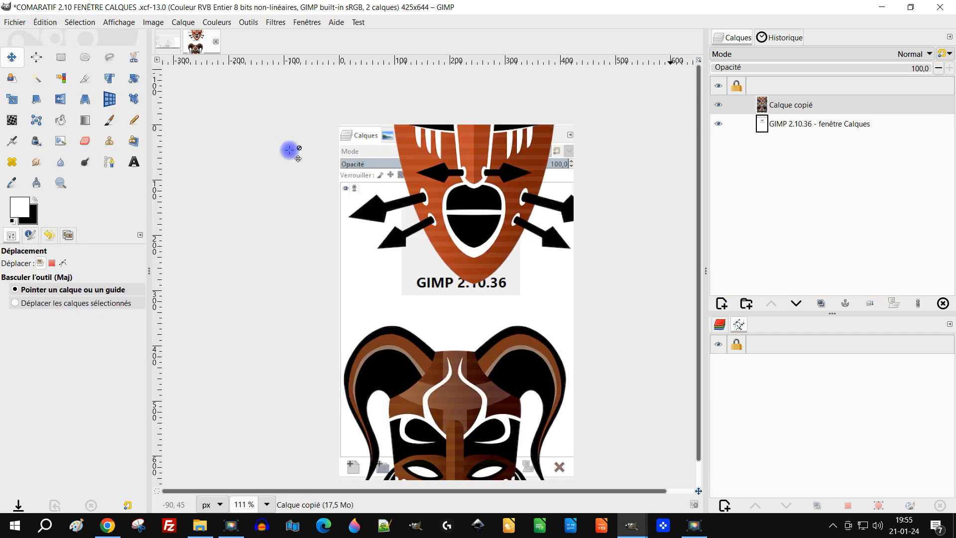
Scale the "Calque copié" layer around its centre, keeping its proportions, down to about 417 × 372 px
{"action": "scroll", "coordinate": [523, 249], "scroll_direction": "down", "scroll_amount": 4}
{"action": "left_click_drag", "start_coordinate": [530, 264], "coordinate": [543, 277]}
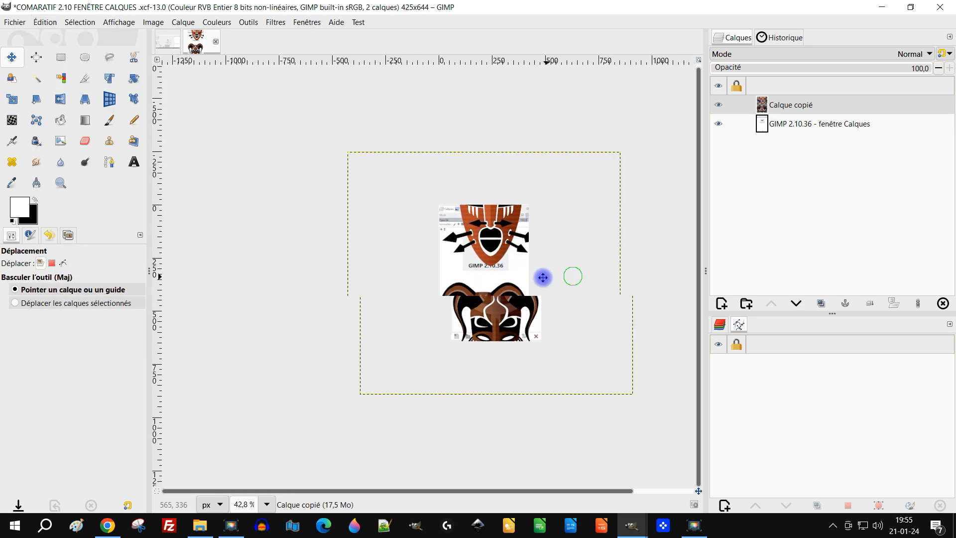
{"action": "scroll", "coordinate": [513, 267], "scroll_direction": "up", "scroll_amount": 1}
{"action": "left_click", "coordinate": [793, 103]}
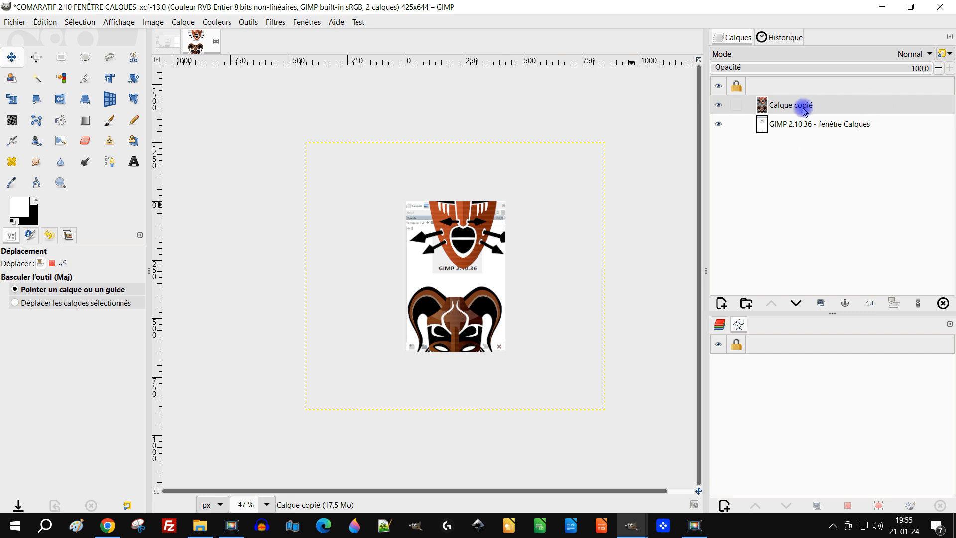
{"action": "left_click", "coordinate": [12, 99]}
{"action": "left_click", "coordinate": [218, 136]}
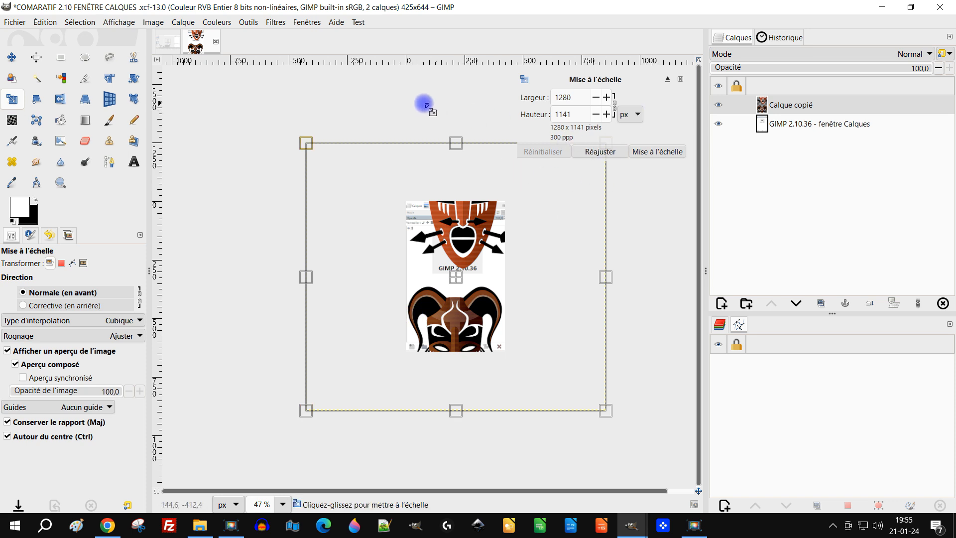
{"action": "left_click_drag", "start_coordinate": [299, 139], "coordinate": [390, 218]}
{"action": "left_click_drag", "start_coordinate": [501, 286], "coordinate": [448, 246]}
{"action": "scroll", "coordinate": [454, 257], "scroll_direction": "up", "scroll_amount": 5}
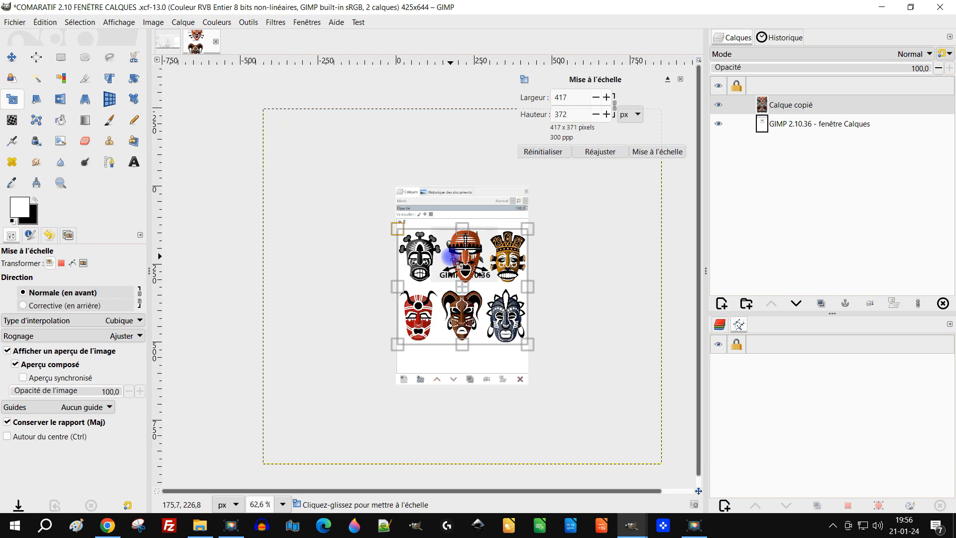
Place the masks below the "GIMP 2.10.36" heading, reduce them to about 301 × 268 px and apply the scaling
{"action": "left_click_drag", "start_coordinate": [453, 285], "coordinate": [456, 347]}
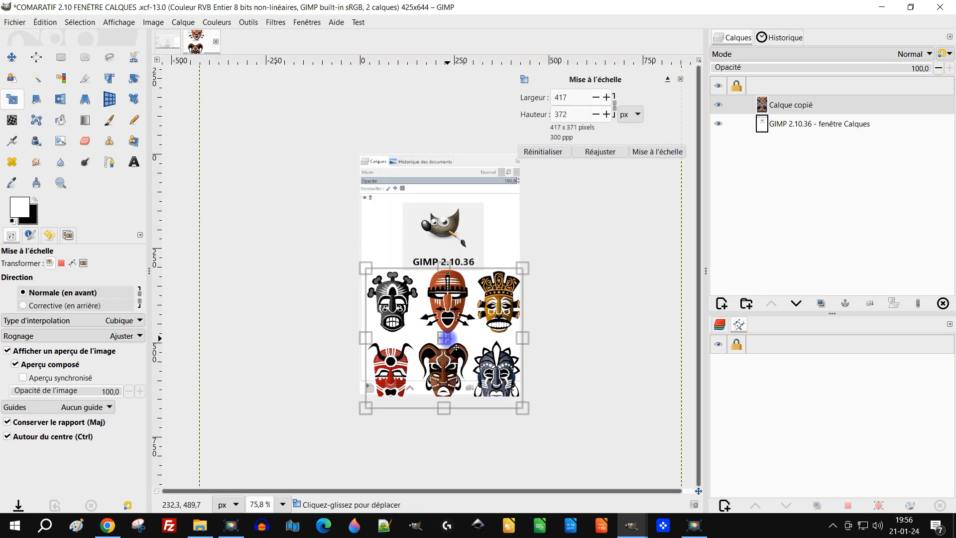
{"action": "left_click_drag", "start_coordinate": [522, 405], "coordinate": [502, 390]}
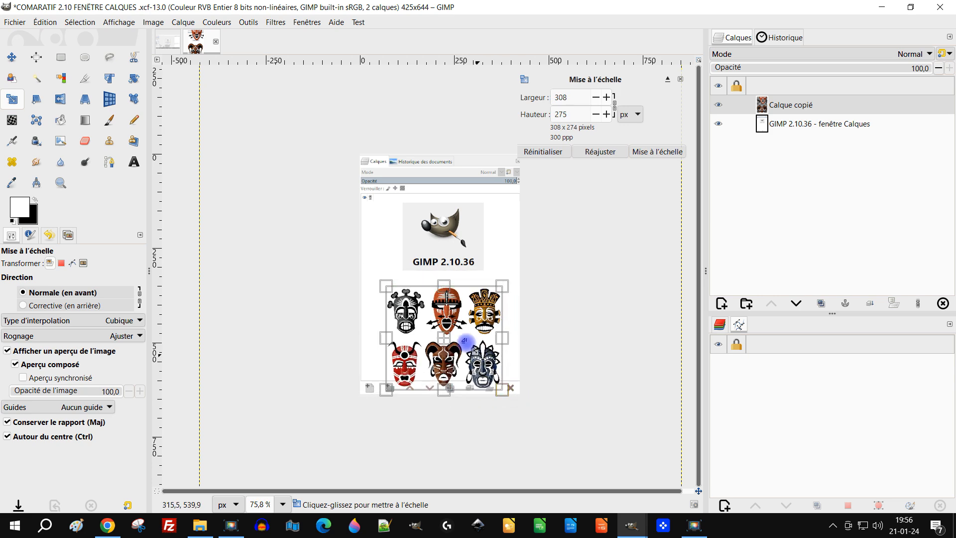
{"action": "left_click_drag", "start_coordinate": [455, 353], "coordinate": [447, 339]}
{"action": "scroll", "coordinate": [447, 340], "scroll_direction": "up", "scroll_amount": 3}
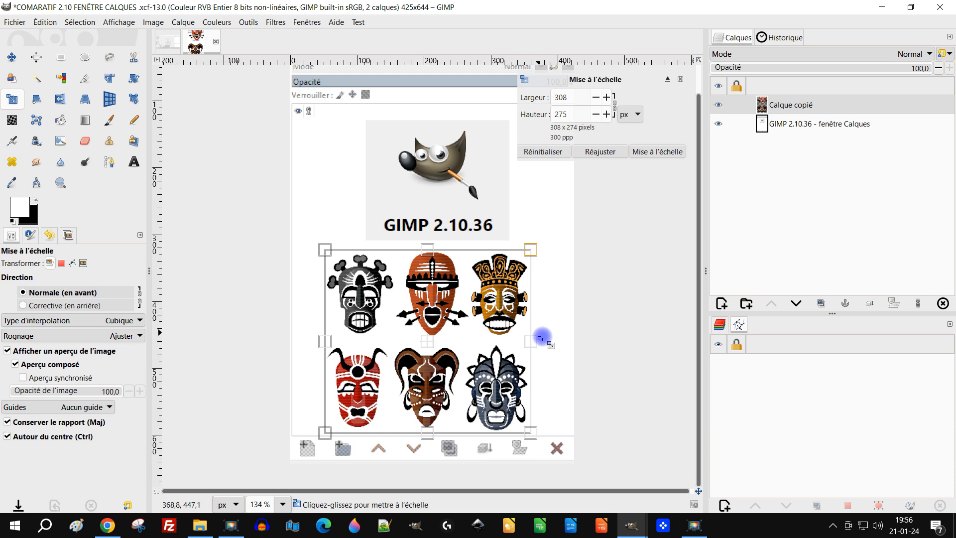
{"action": "scroll", "coordinate": [543, 311], "scroll_direction": "down", "scroll_amount": 1}
{"action": "mouse_move", "coordinate": [428, 313]}
{"action": "left_mouse_down"}
{"action": "mouse_move", "coordinate": [442, 324]}
{"action": "mouse_move", "coordinate": [420, 323]}
{"action": "left_mouse_up"}
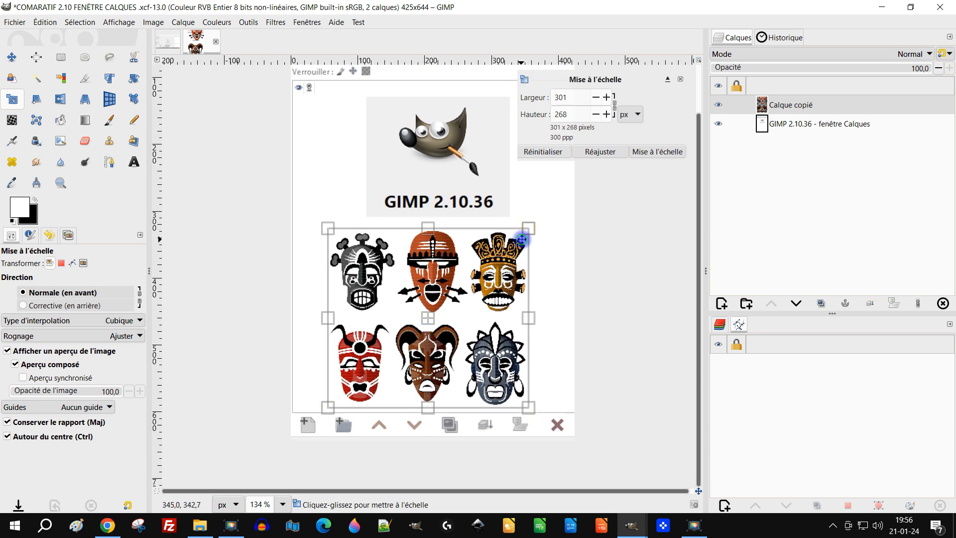
{"action": "left_click_drag", "start_coordinate": [522, 239], "coordinate": [550, 273]}
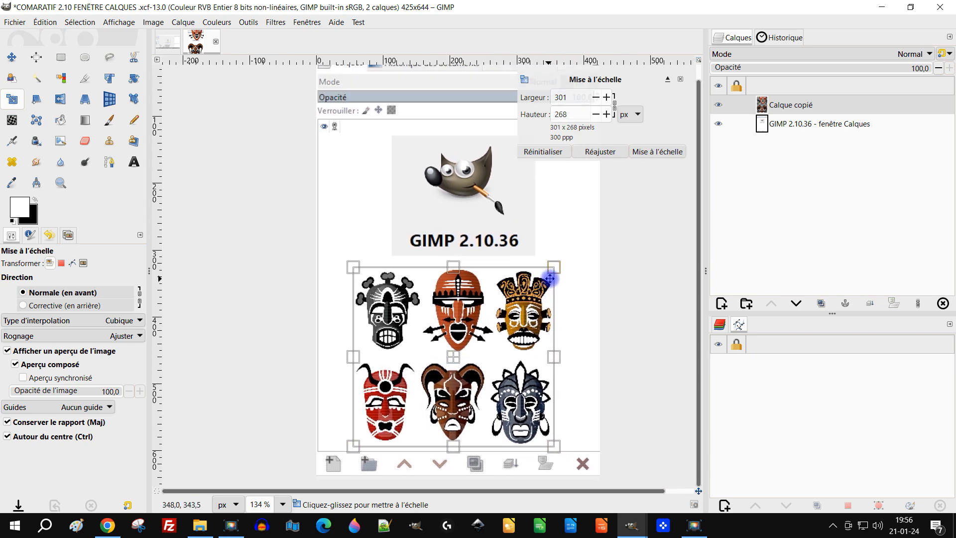
{"action": "left_click", "coordinate": [662, 152]}
{"action": "scroll", "coordinate": [530, 262], "scroll_direction": "down", "scroll_amount": 3}
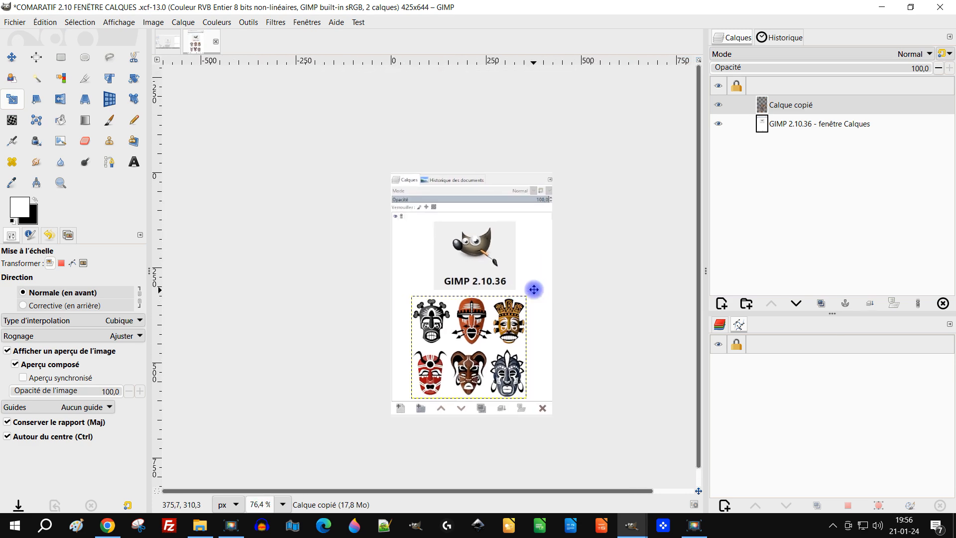
{"action": "scroll", "coordinate": [511, 286], "scroll_direction": "up", "scroll_amount": 2}
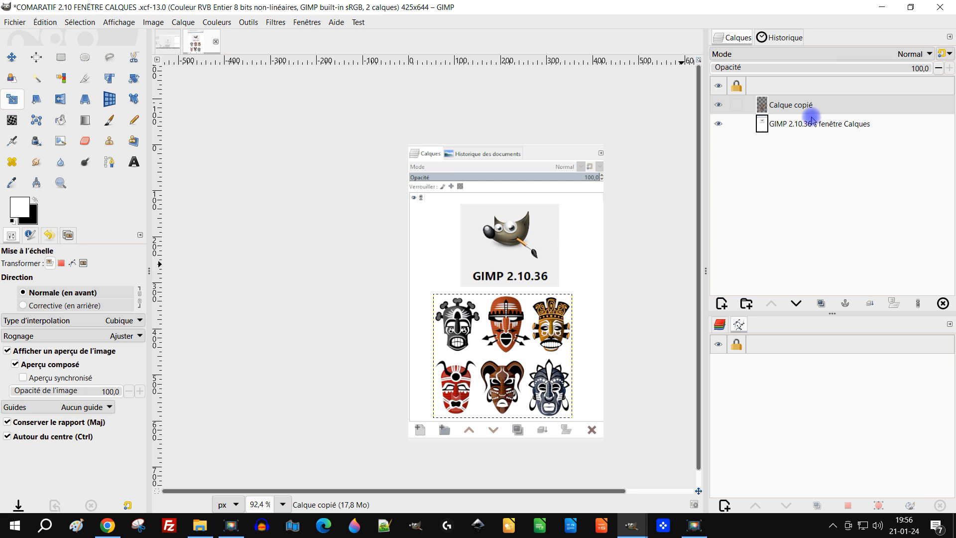
Create a white-filled layer named "fond" directly above the "GIMP 2.10.36 - fenêtre Calques" layer and leave the Scale tool
{"action": "left_click", "coordinate": [811, 124]}
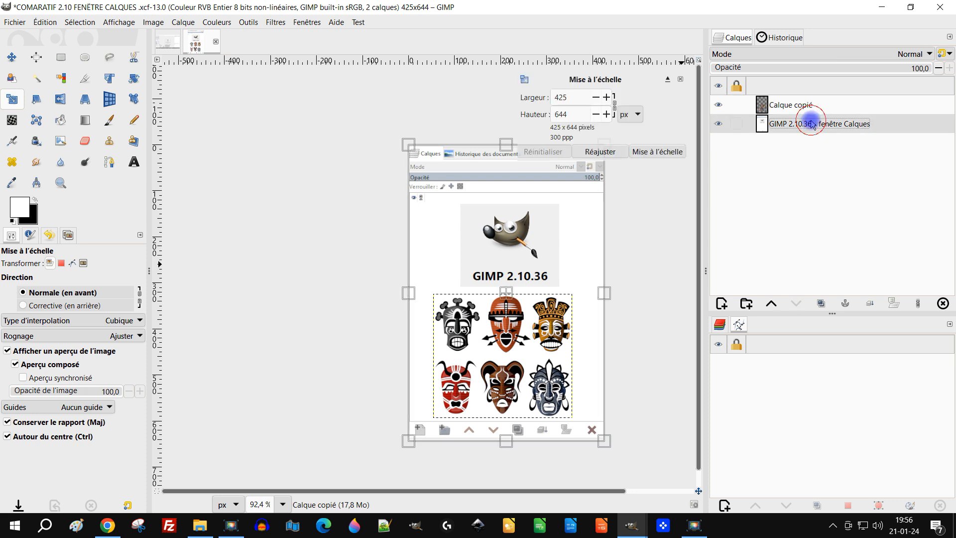
{"action": "left_click", "coordinate": [680, 80]}
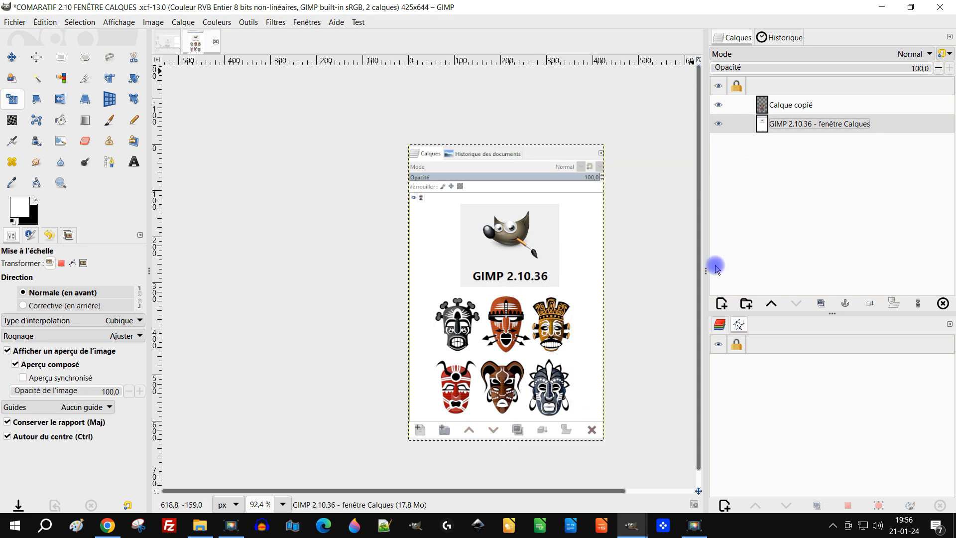
{"action": "left_click", "coordinate": [723, 304]}
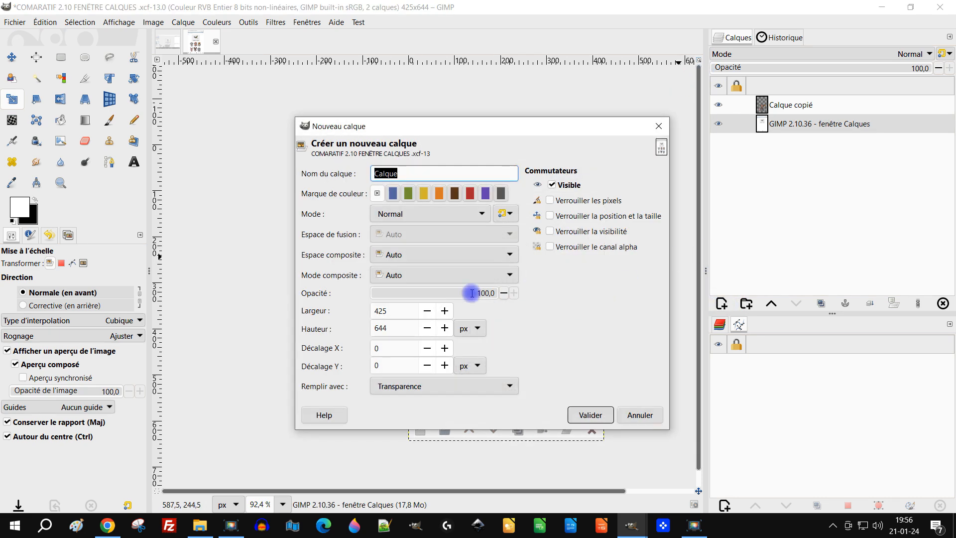
{"action": "left_click", "coordinate": [402, 387]}
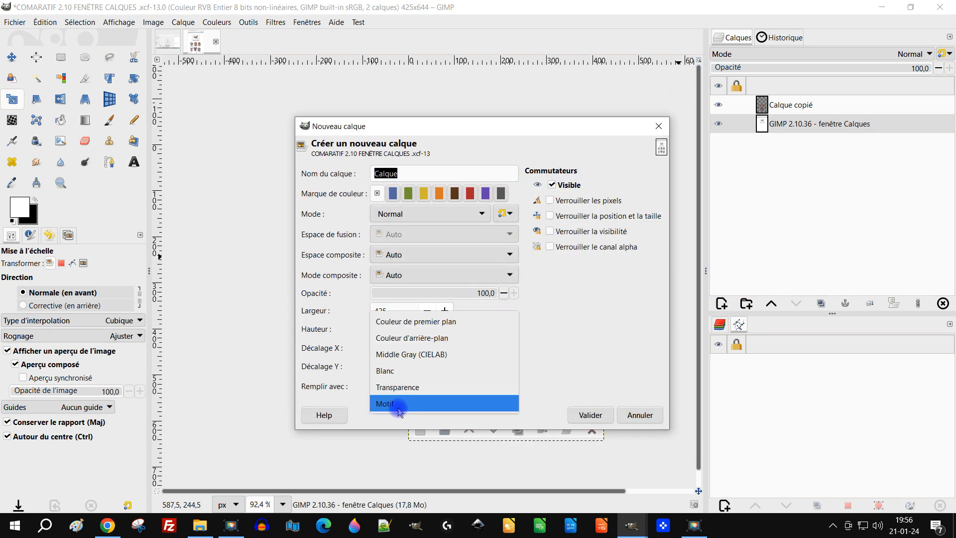
{"action": "left_click", "coordinate": [401, 370]}
{"action": "left_click_drag", "start_coordinate": [404, 172], "coordinate": [294, 156]}
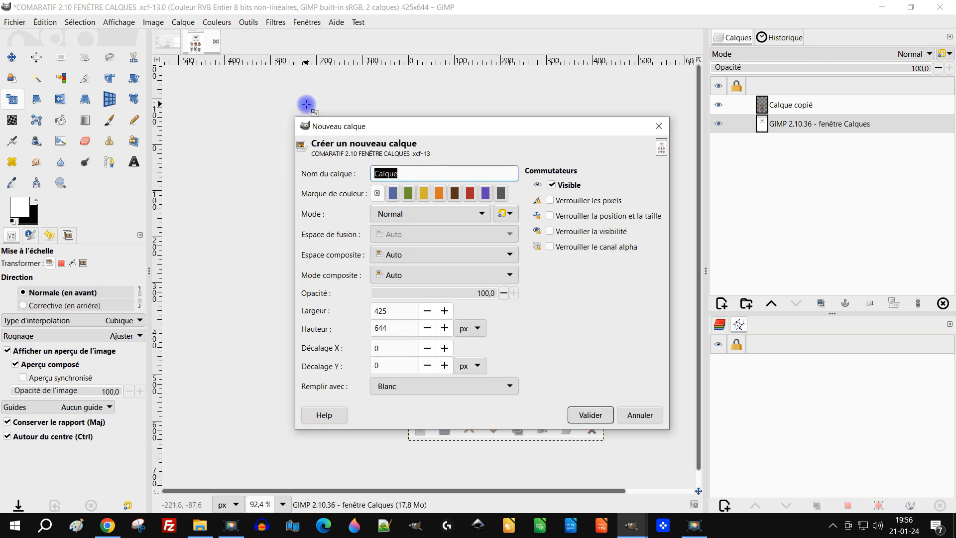
{"action": "type", "text": "fond"}
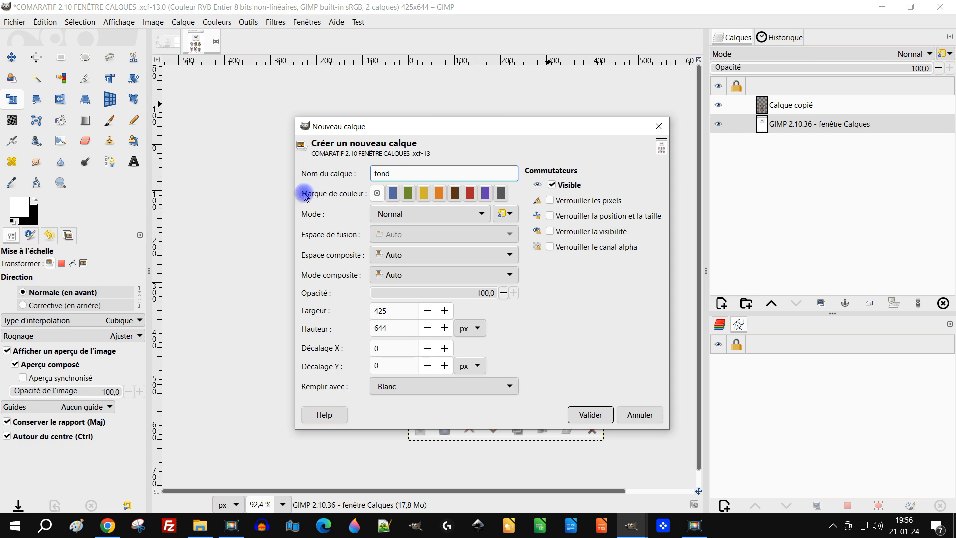
{"action": "left_click", "coordinate": [588, 416]}
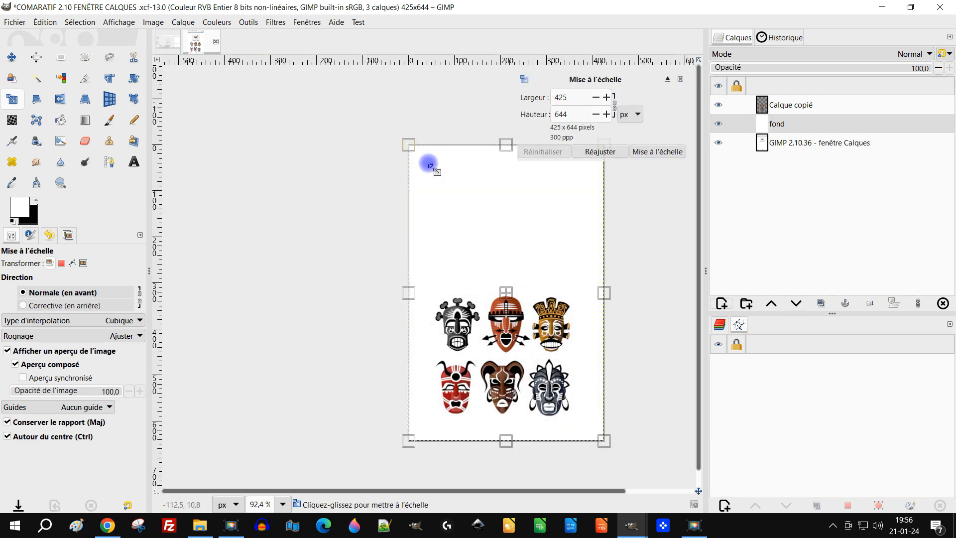
{"action": "left_click", "coordinate": [57, 58]}
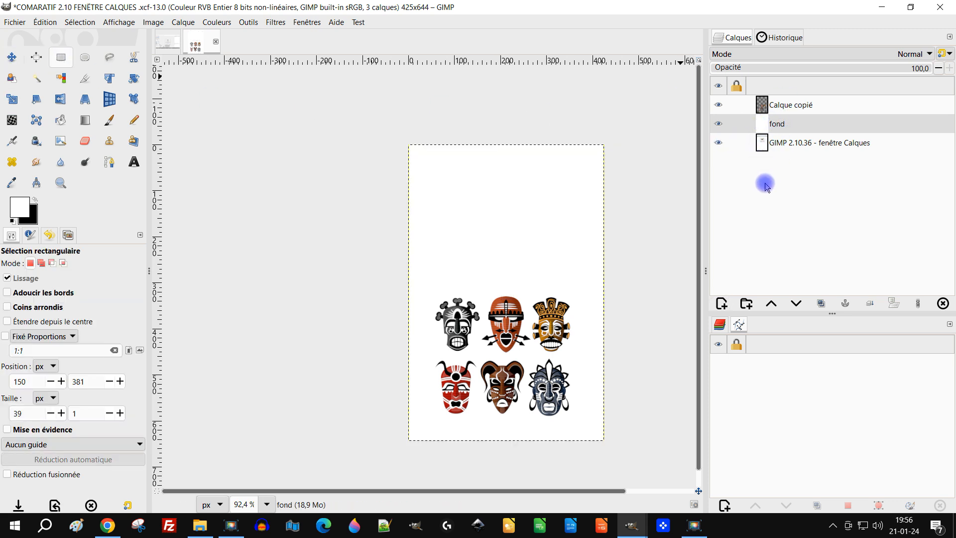
Lock the position and size of the "GIMP 2.10.36 - fenêtre Calques" layer
{"action": "scroll", "coordinate": [580, 341], "scroll_direction": "up", "scroll_amount": 2, "text": "ctrl"}
{"action": "left_click_drag", "start_coordinate": [581, 341], "coordinate": [579, 295]}
{"action": "left_click_drag", "start_coordinate": [568, 233], "coordinate": [587, 275]}
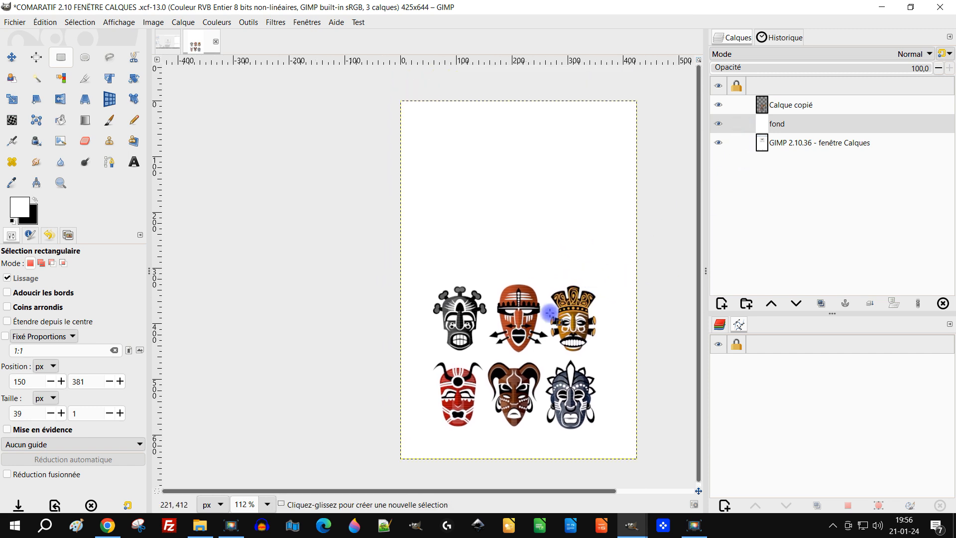
{"action": "left_click_drag", "start_coordinate": [587, 311], "coordinate": [581, 297]}
{"action": "left_click", "coordinate": [816, 109]}
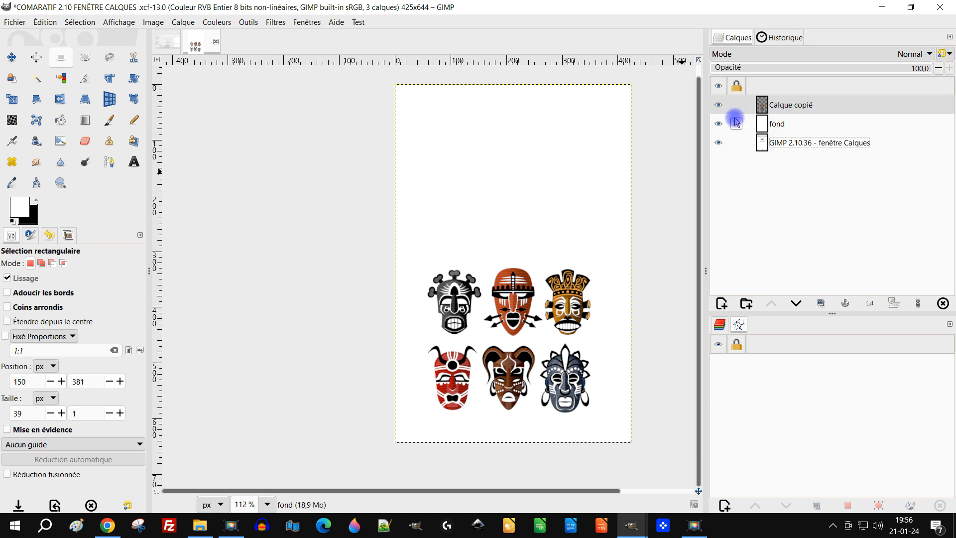
{"action": "left_click", "coordinate": [794, 145]}
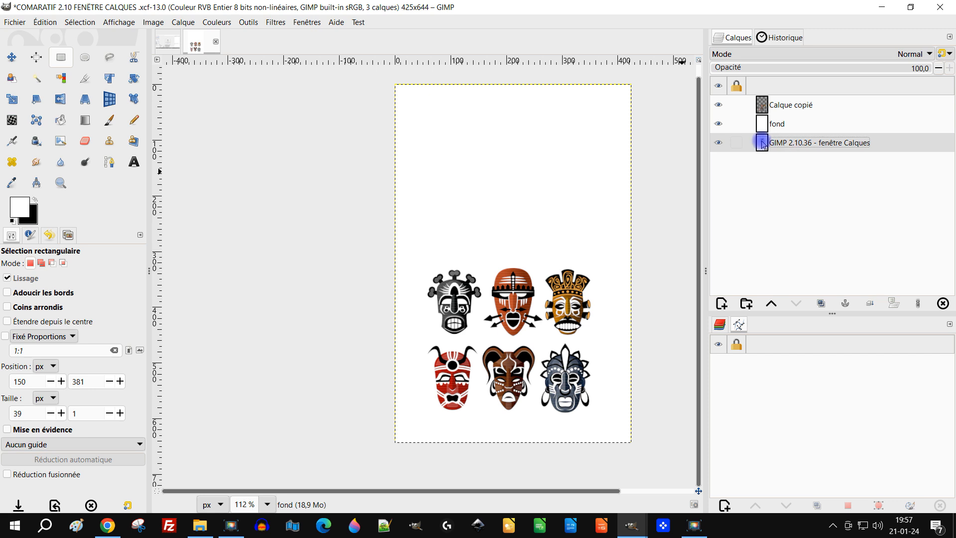
{"action": "left_click", "coordinate": [740, 144]}
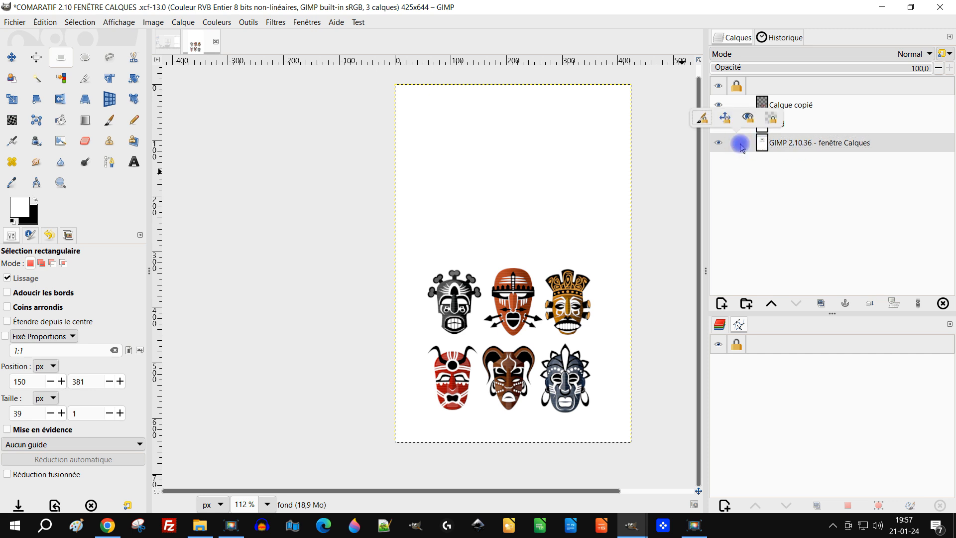
{"action": "left_click", "coordinate": [725, 119]}
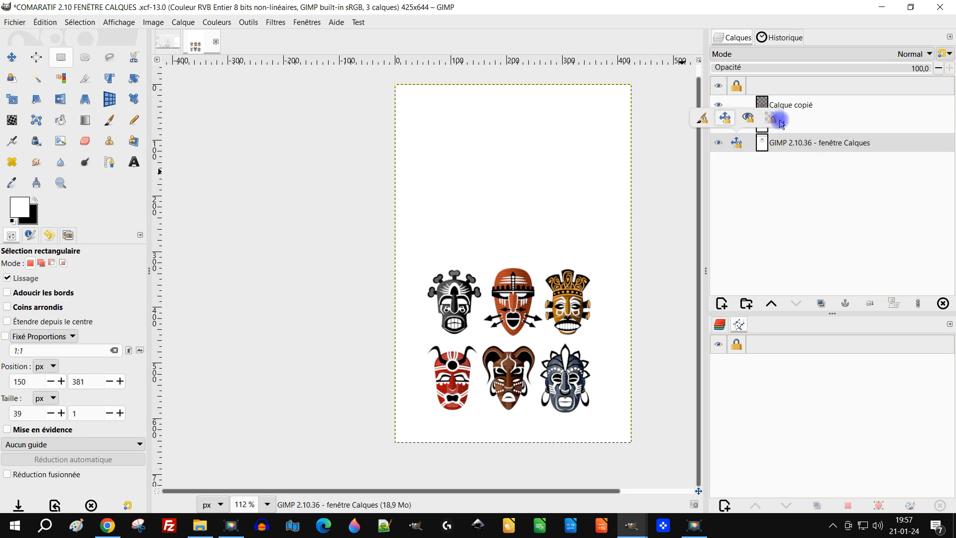
{"action": "left_click", "coordinate": [831, 140]}
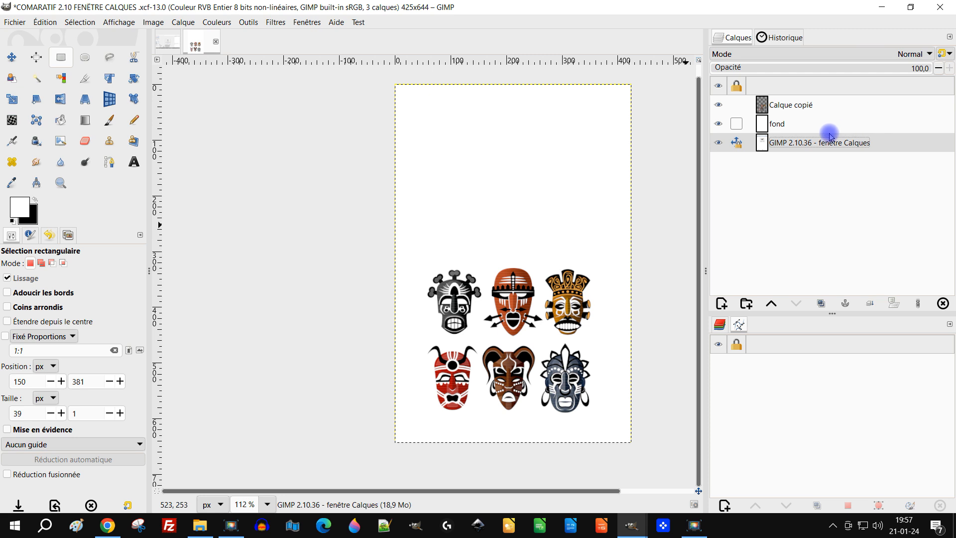
Set the Move tool to move the selected layers and try to move the "GIMP 2.10.36 - fenêtre Calques" layer
{"action": "left_click", "coordinate": [12, 58]}
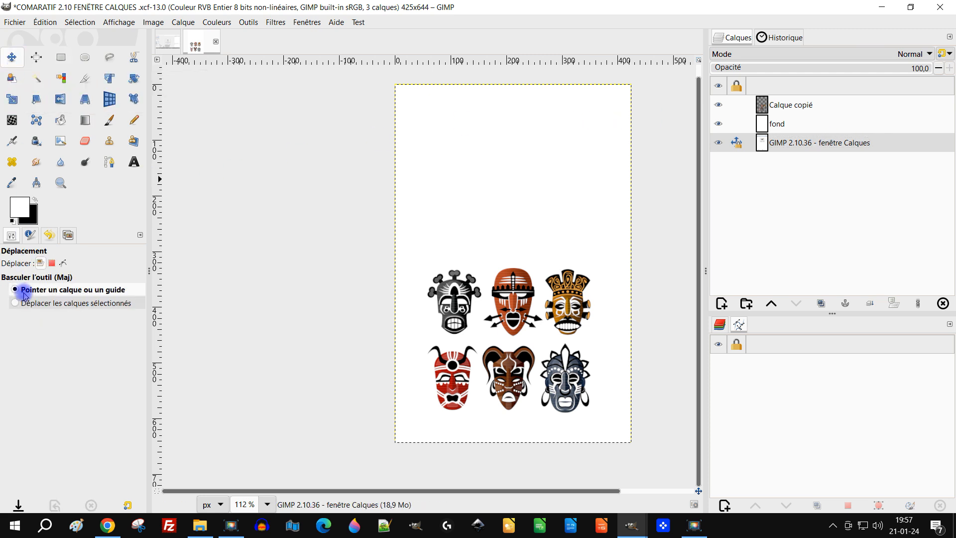
{"action": "left_click", "coordinate": [63, 307]}
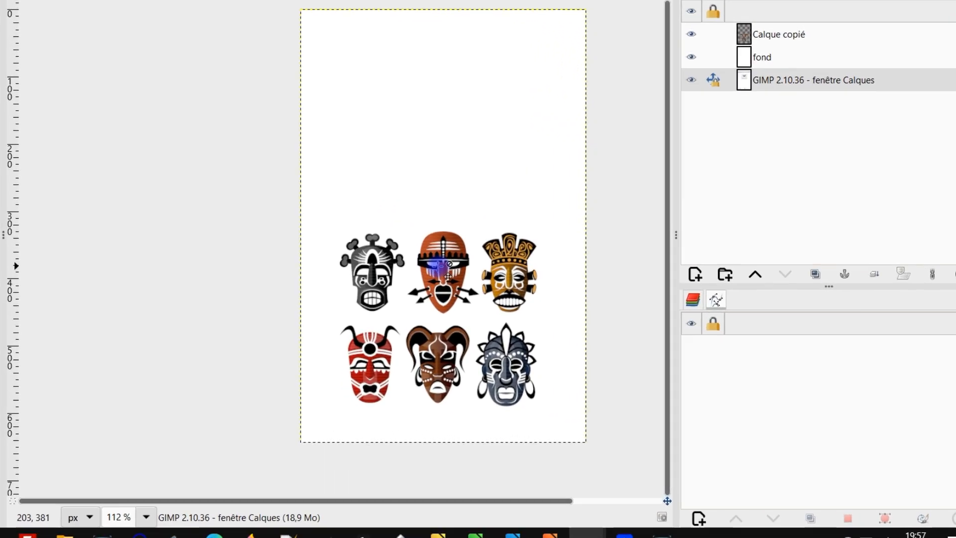
{"action": "left_click", "coordinate": [415, 258]}
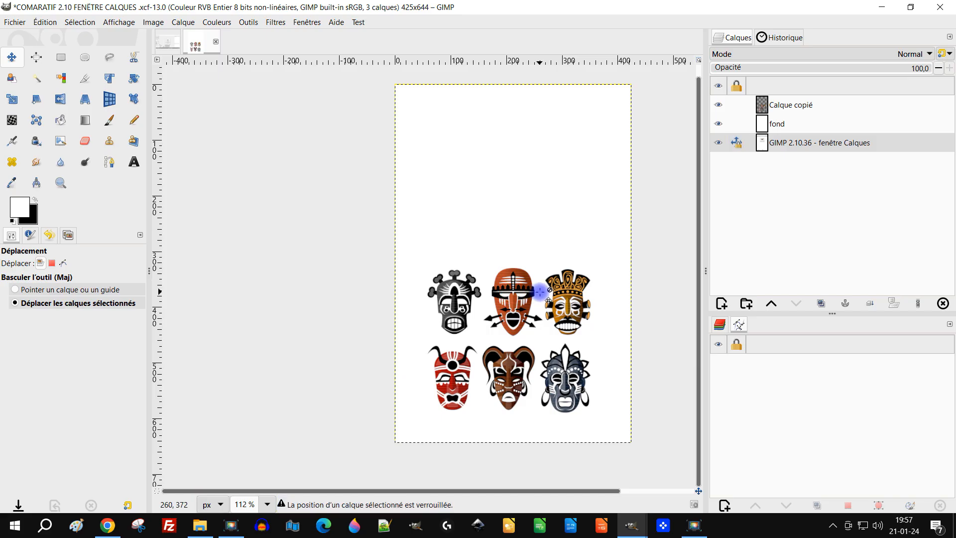
{"action": "left_click", "coordinate": [546, 302]}
{"action": "left_click", "coordinate": [532, 302]}
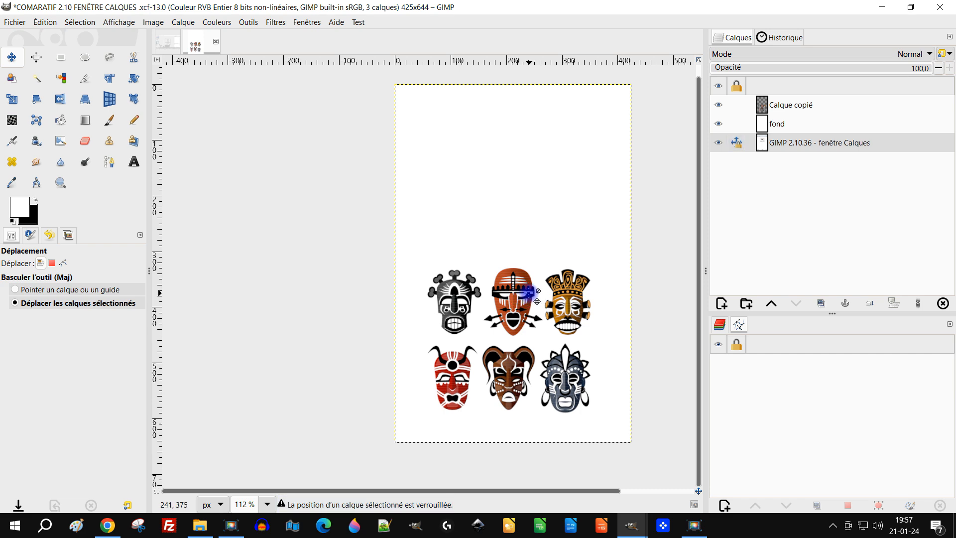
{"action": "left_click", "coordinate": [529, 293]}
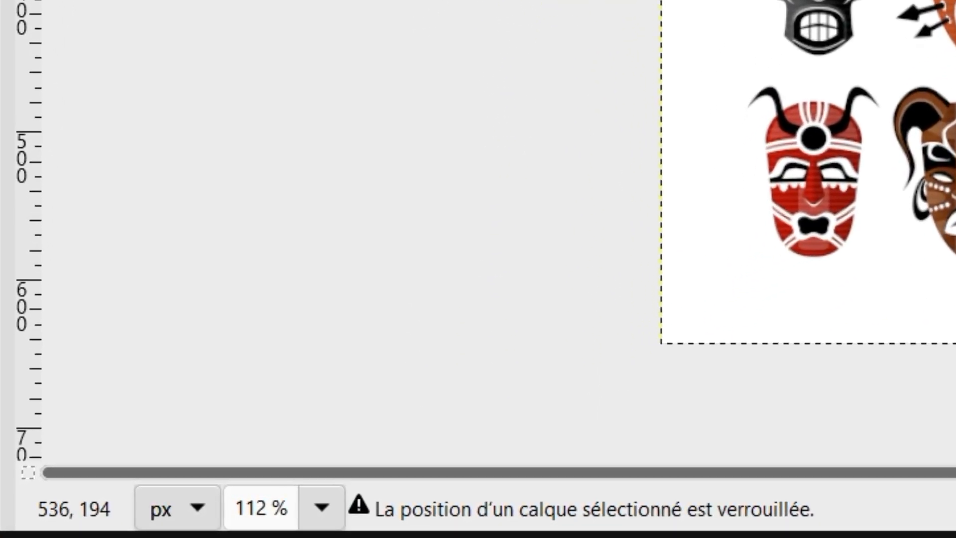
{"action": "left_click", "coordinate": [955, 0]}
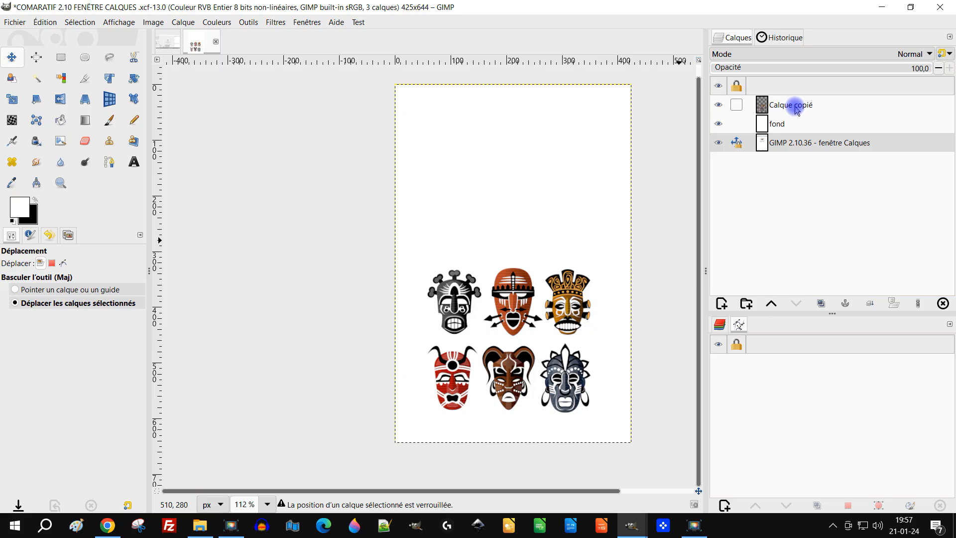
Rename the "Calque copié" layer as "masques"
{"action": "left_click", "coordinate": [796, 110]}
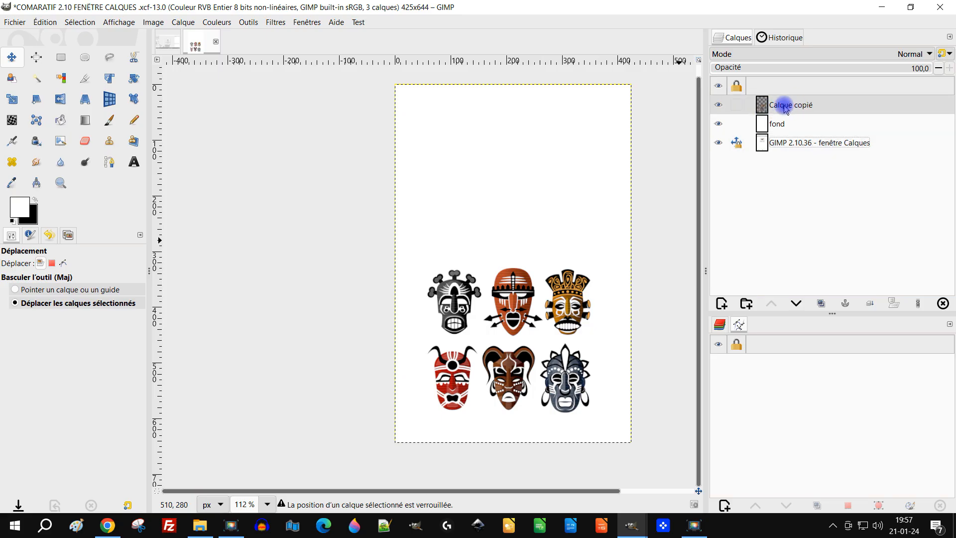
{"action": "double_click", "coordinate": [784, 109]}
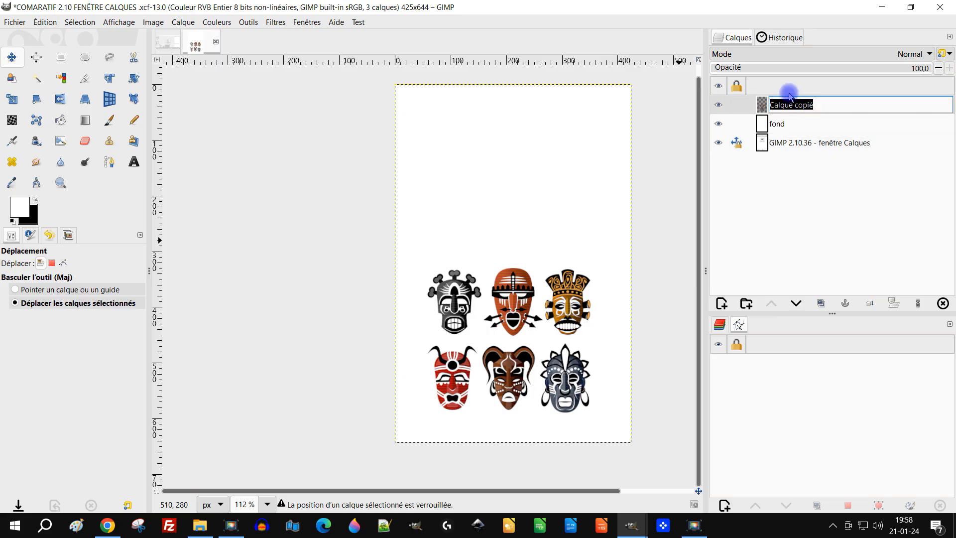
{"action": "type", "text": "masque"}
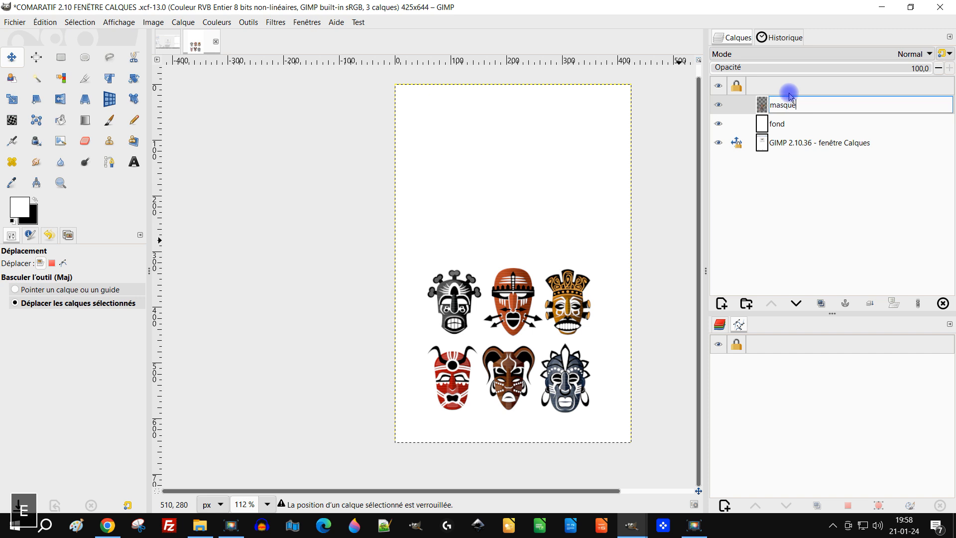
{"action": "type", "text": "s"}
{"action": "key", "text": "Return"}
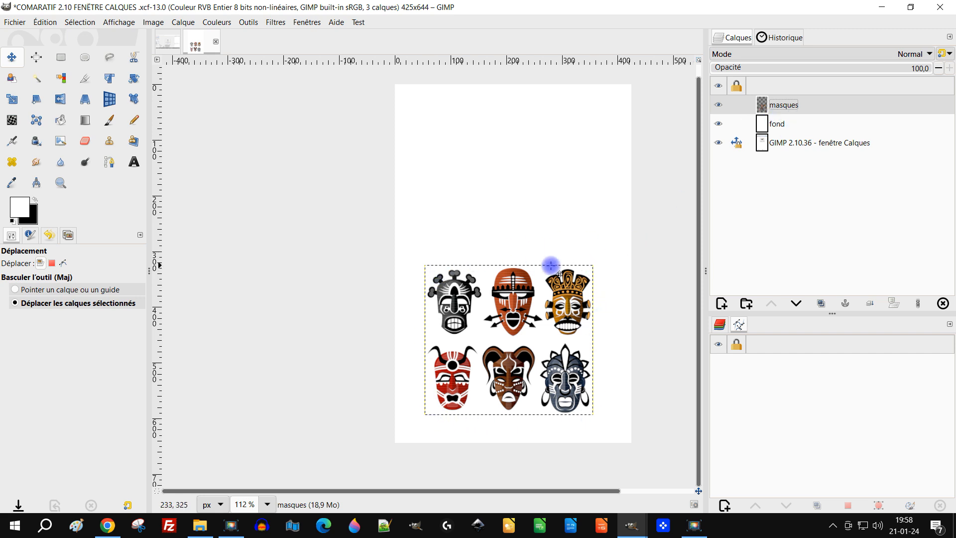
Select the "masques" layer and shift it slightly up and to the right on the canvas
{"action": "left_click", "coordinate": [791, 125]}
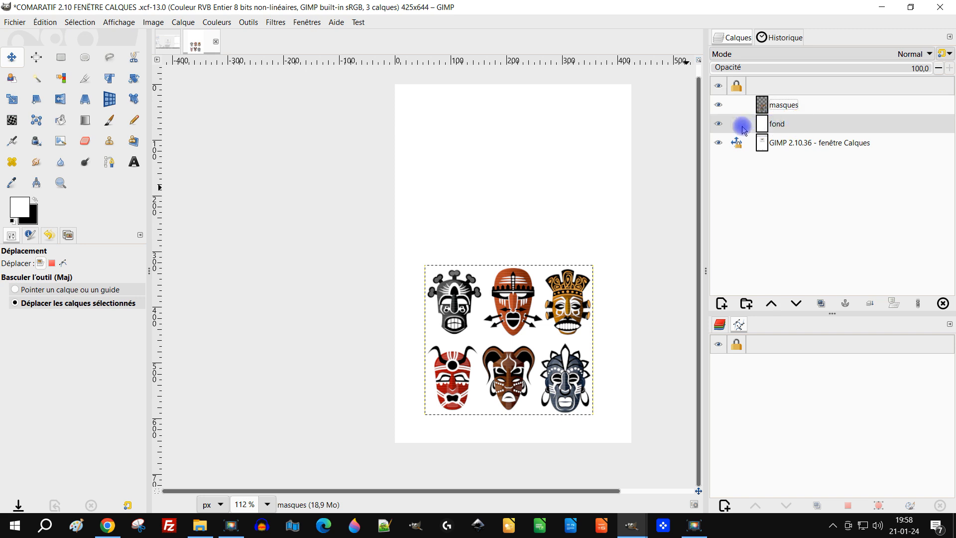
{"action": "left_click", "coordinate": [784, 107]}
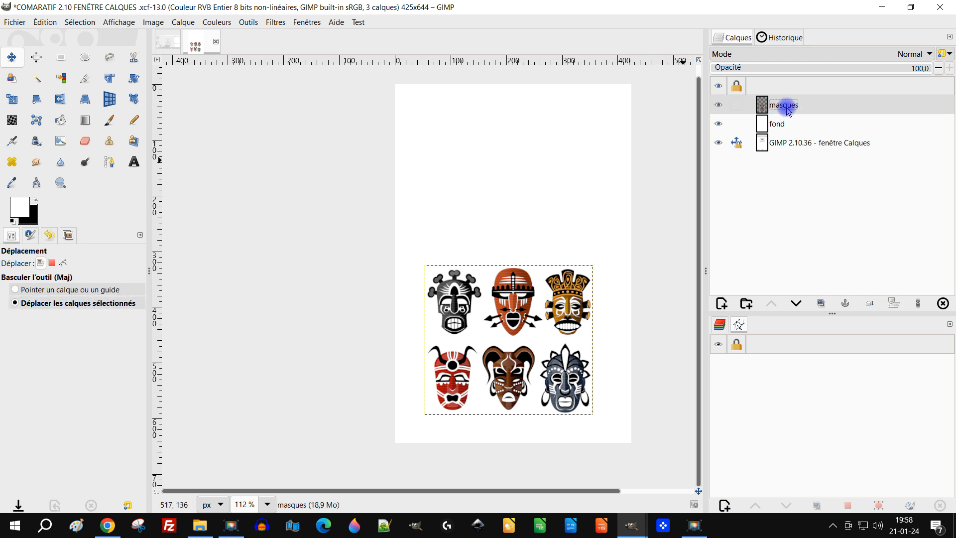
{"action": "left_click_drag", "start_coordinate": [576, 273], "coordinate": [556, 296]}
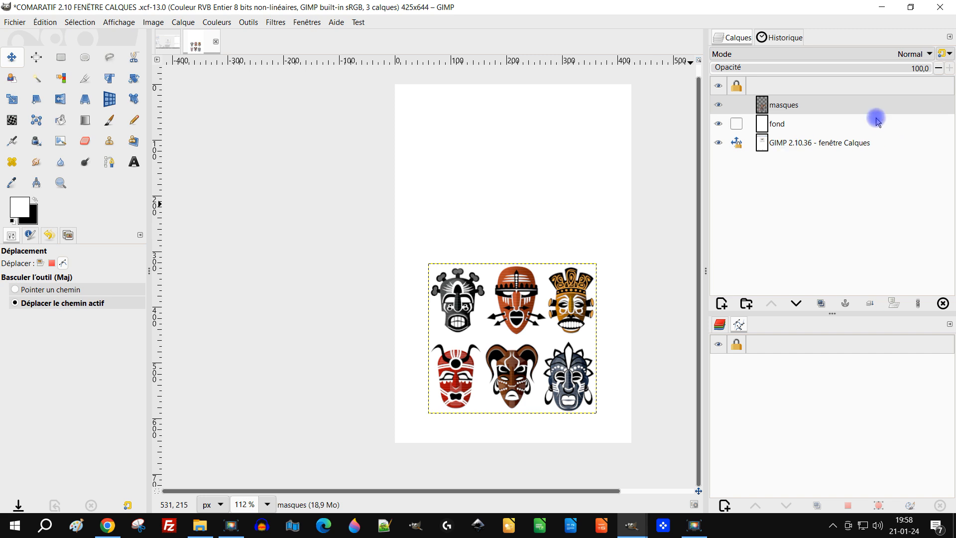
Try moving the "masques" and "fond" layers together as a multiple selection, and undo the move
{"action": "left_click", "coordinate": [779, 145], "text": "ctrl"}
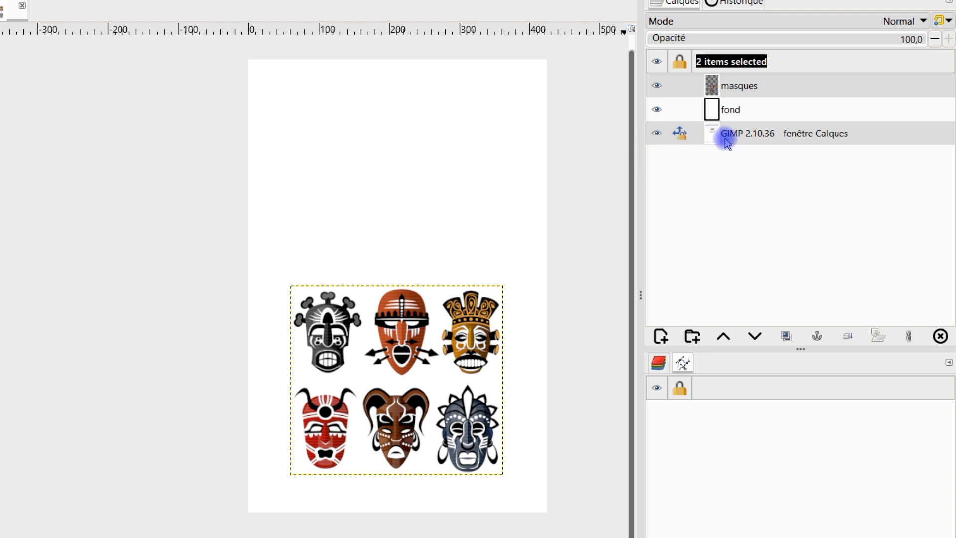
{"action": "left_click", "coordinate": [737, 107]}
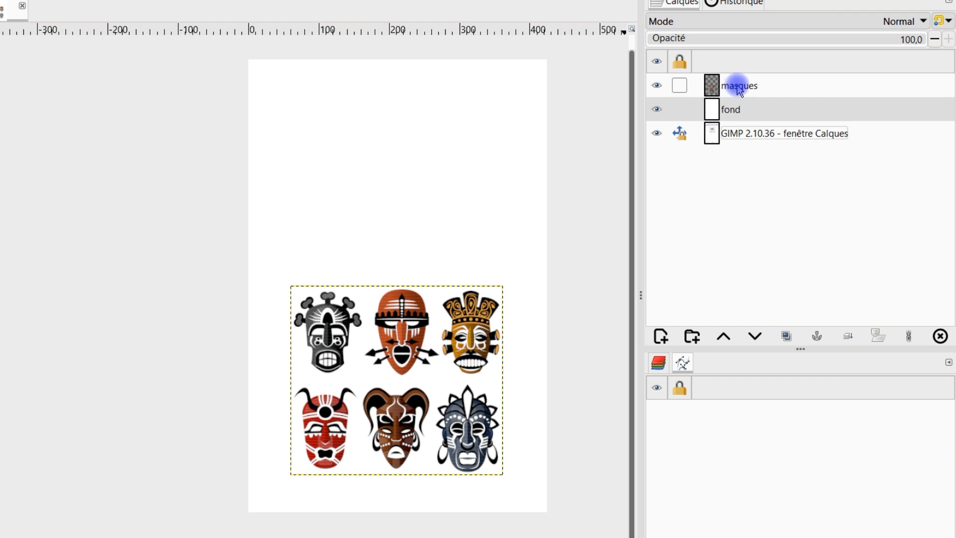
{"action": "left_click", "coordinate": [738, 86], "text": "shift"}
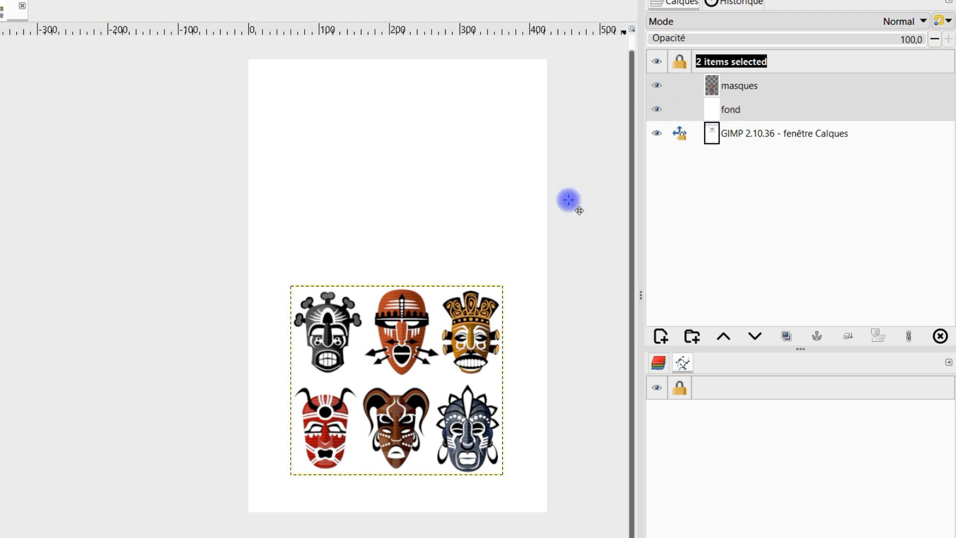
{"action": "mouse_move", "coordinate": [412, 333]}
{"action": "left_mouse_down"}
{"action": "mouse_move", "coordinate": [479, 324]}
{"action": "mouse_move", "coordinate": [458, 312]}
{"action": "mouse_move", "coordinate": [256, 296]}
{"action": "mouse_move", "coordinate": [257, 310]}
{"action": "mouse_move", "coordinate": [437, 320]}
{"action": "mouse_move", "coordinate": [407, 329]}
{"action": "left_mouse_up"}
{"action": "left_click", "coordinate": [45, 22]}
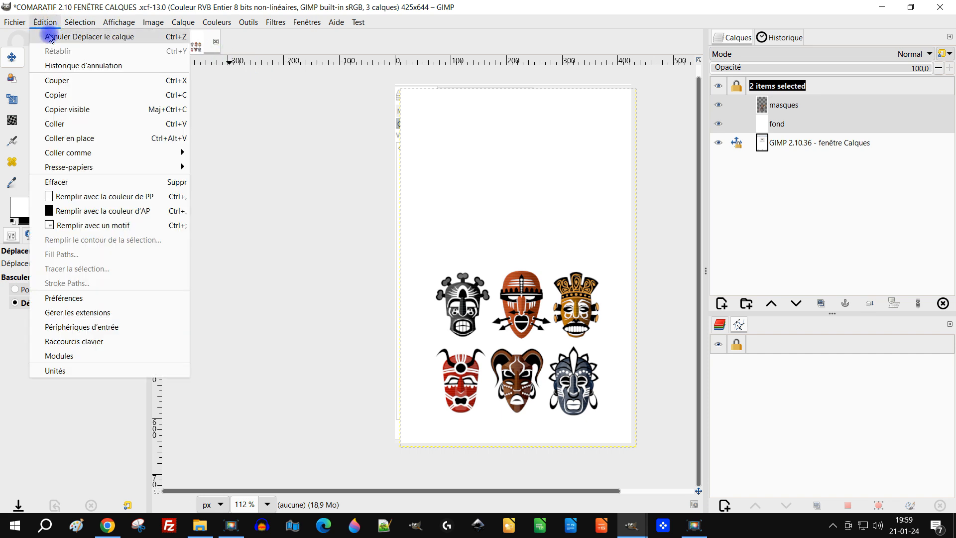
{"action": "left_click", "coordinate": [50, 36]}
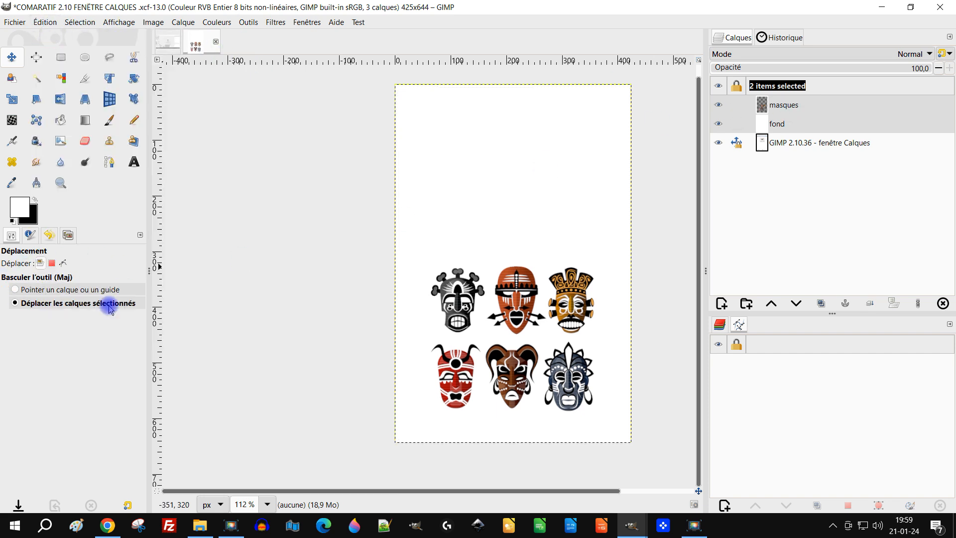
Unlock the position and size of the "GIMP 2.10.36 - fenêtre Calques" layer and select that layer
{"action": "left_click", "coordinate": [32, 291]}
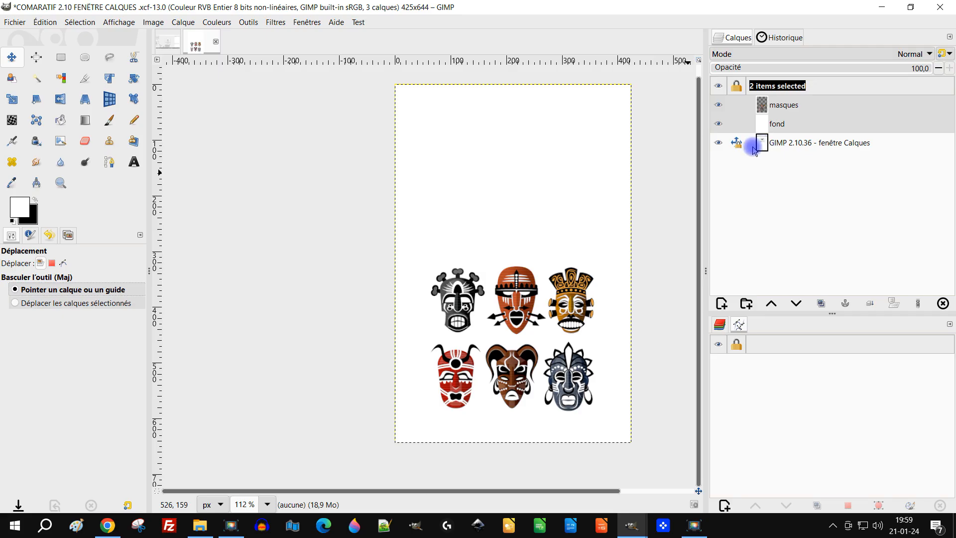
{"action": "left_click", "coordinate": [740, 144]}
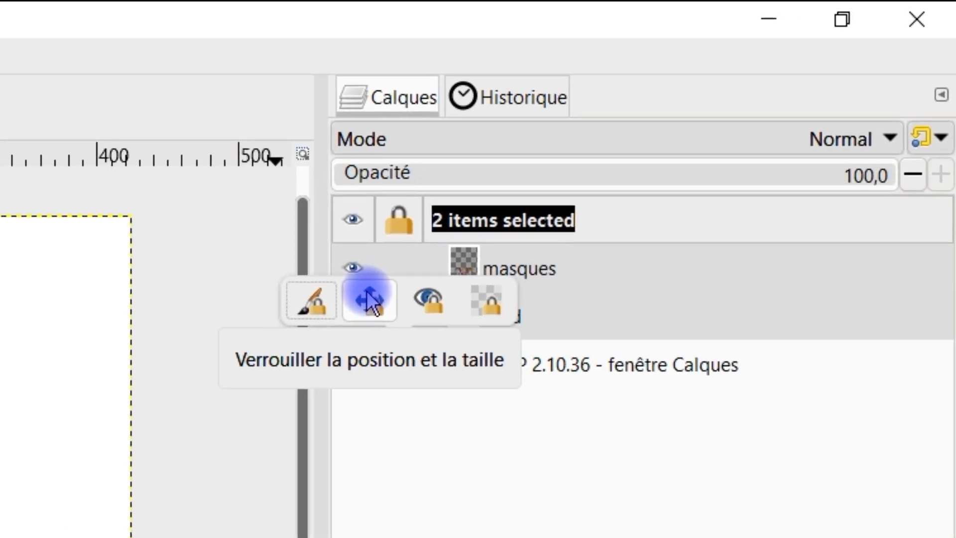
{"action": "left_click", "coordinate": [370, 300]}
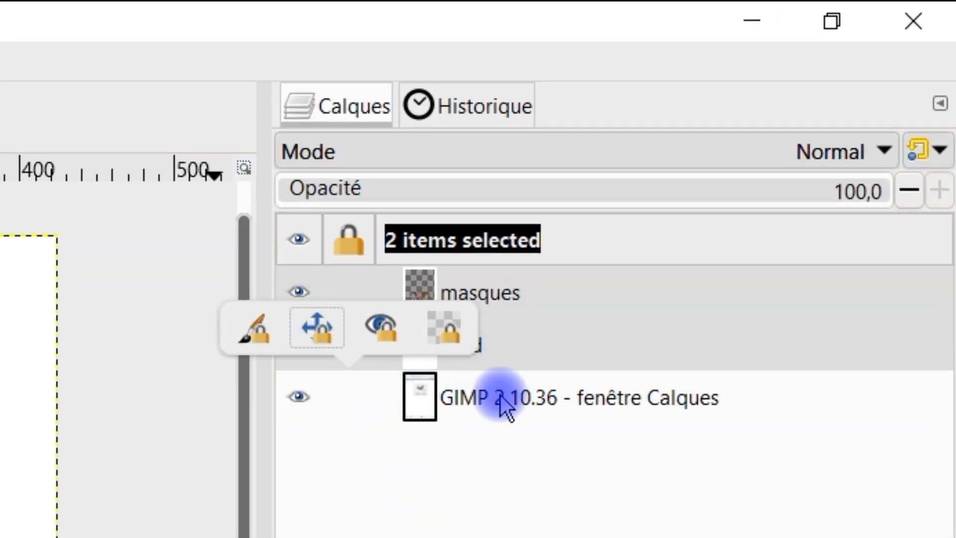
{"action": "left_click", "coordinate": [575, 404]}
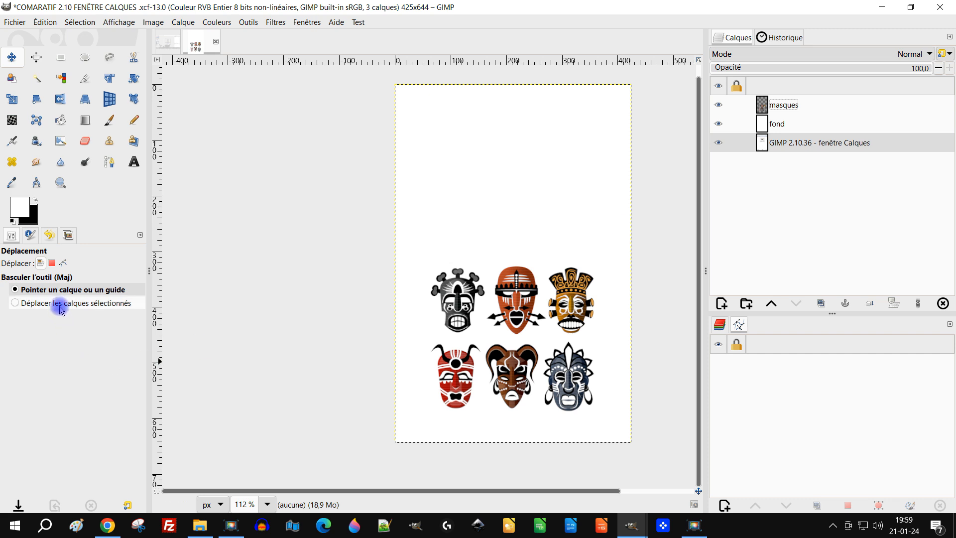
Move the selected "GIMP 2.10.36 - fenêtre Calques" layer to the right and check it by hiding and reshowing the "fond" layer
{"action": "left_click", "coordinate": [54, 306]}
{"action": "left_click_drag", "start_coordinate": [493, 215], "coordinate": [625, 214]}
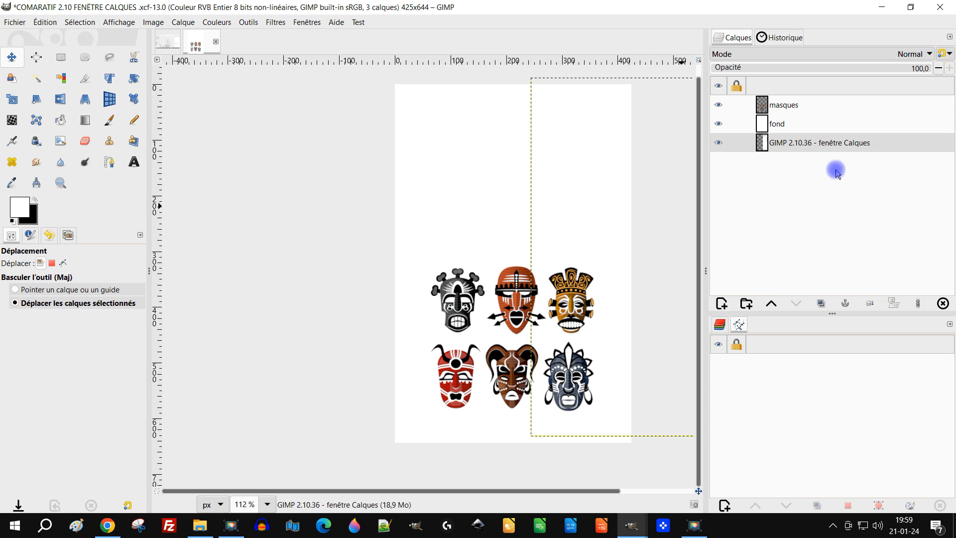
{"action": "left_click", "coordinate": [718, 123]}
{"action": "left_click", "coordinate": [718, 106]}
{"action": "left_click", "coordinate": [719, 105]}
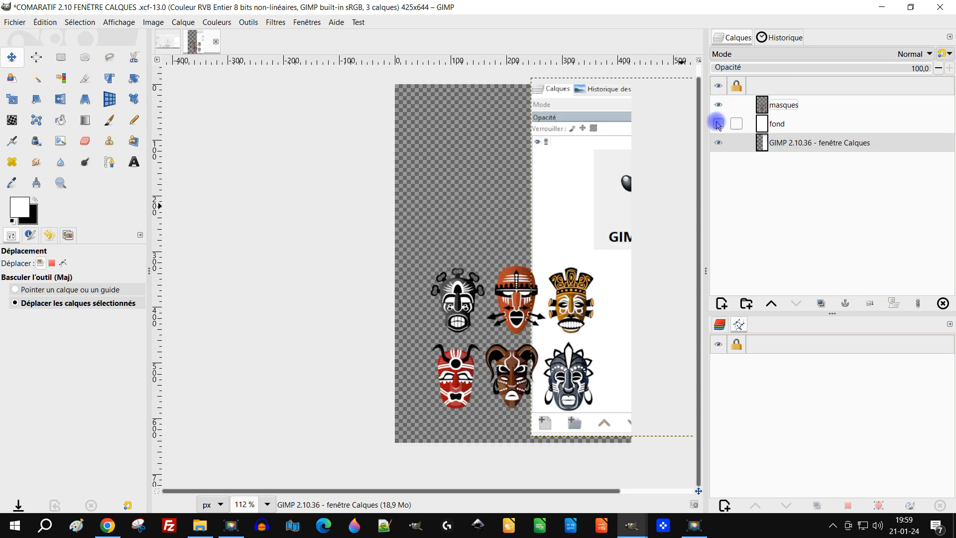
{"action": "left_click", "coordinate": [718, 123]}
Undo the visibility changes and the move of the "GIMP 2.10.36 - fenêtre Calques" layer
{"action": "left_click", "coordinate": [52, 26]}
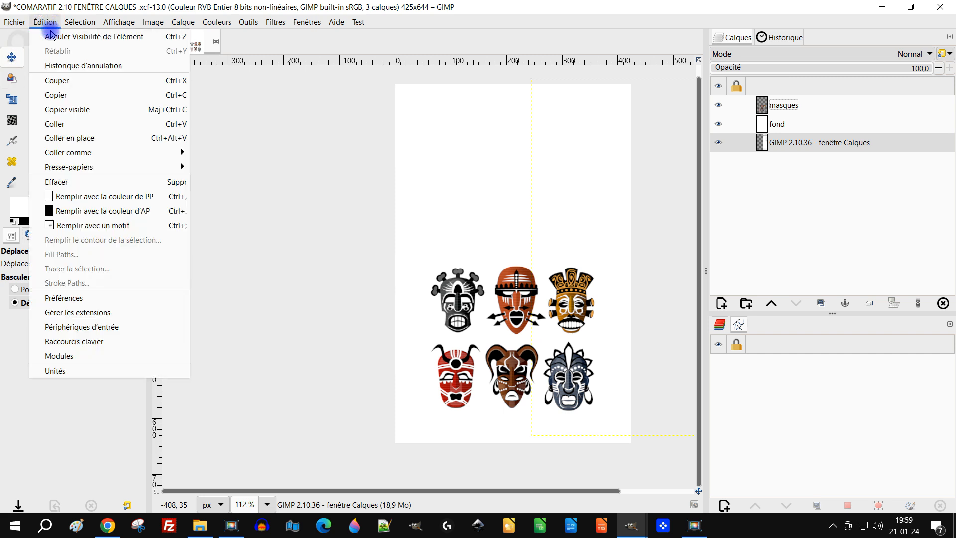
{"action": "left_click", "coordinate": [58, 31]}
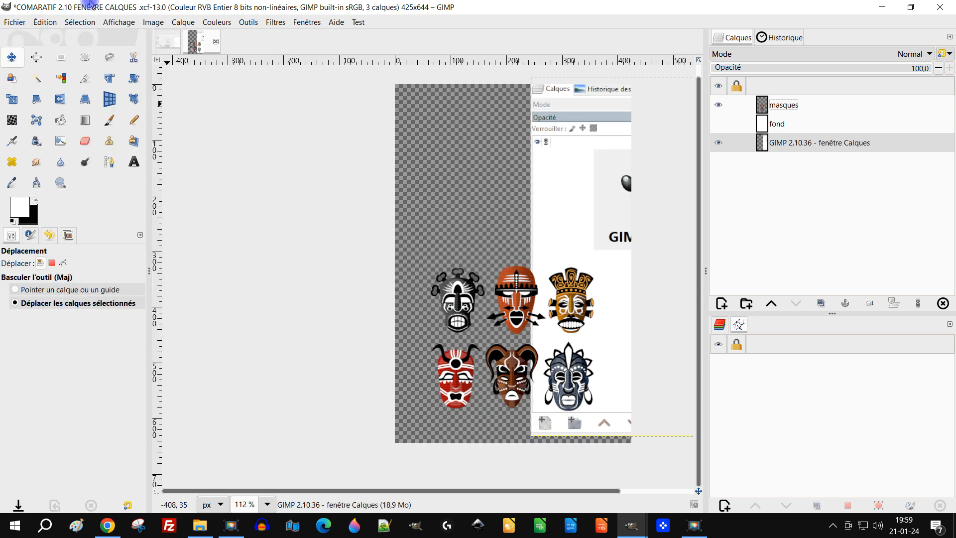
{"action": "key", "text": "ctrl+z"}
{"action": "key", "text": "ctrl+z"}
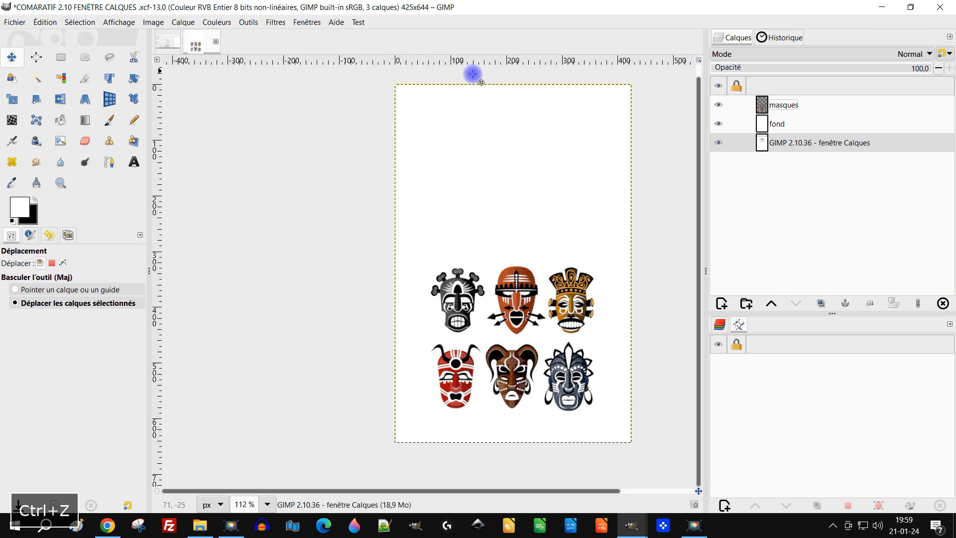
Set the Move tool to pick the pointed layer and shift the masks slightly down and to the left
{"action": "left_click", "coordinate": [45, 289]}
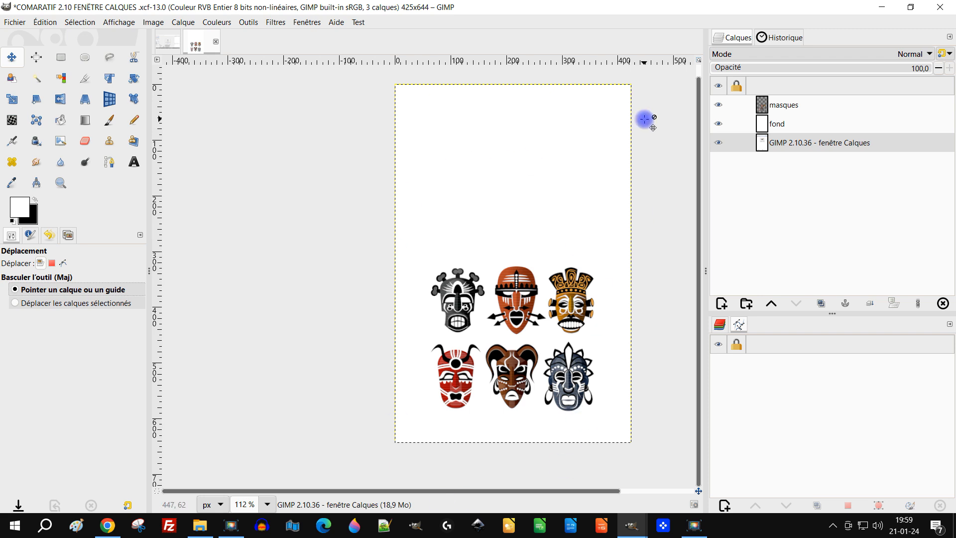
{"action": "left_click", "coordinate": [522, 273]}
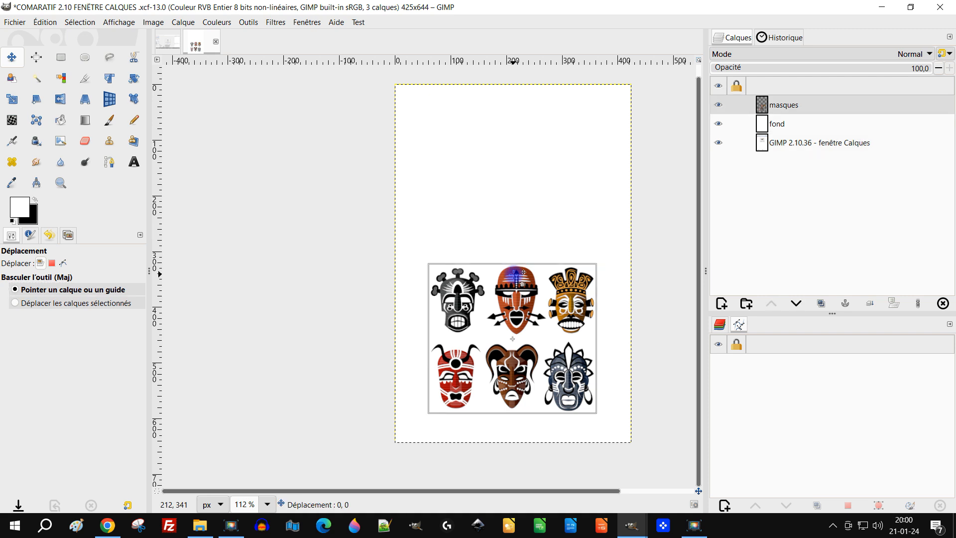
{"action": "mouse_move", "coordinate": [524, 273]}
{"action": "left_mouse_down"}
{"action": "mouse_move", "coordinate": [524, 206]}
{"action": "mouse_move", "coordinate": [520, 277]}
{"action": "left_mouse_up"}
Try moving the "fond" layer by picking its white area on the canvas, and undo the move
{"action": "left_click", "coordinate": [521, 190]}
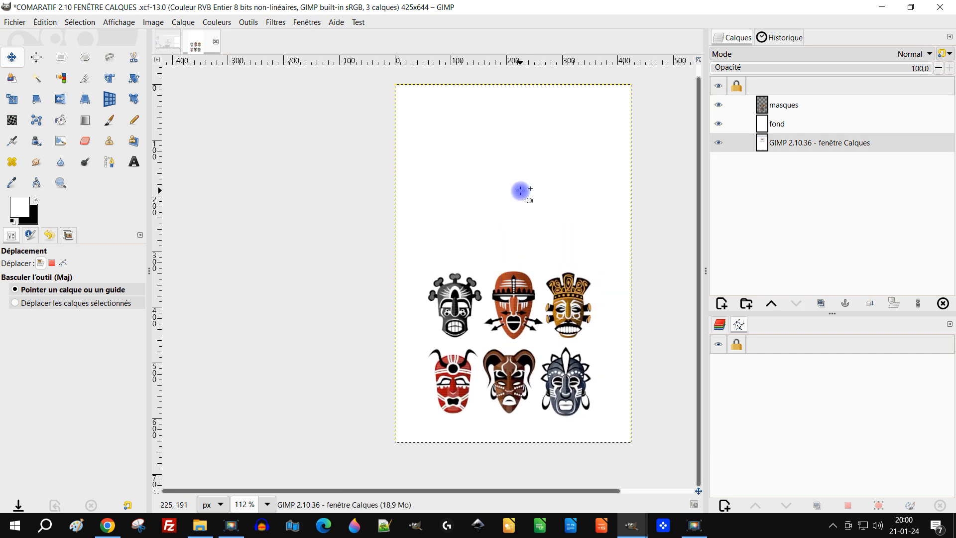
{"action": "left_click", "coordinate": [520, 190]}
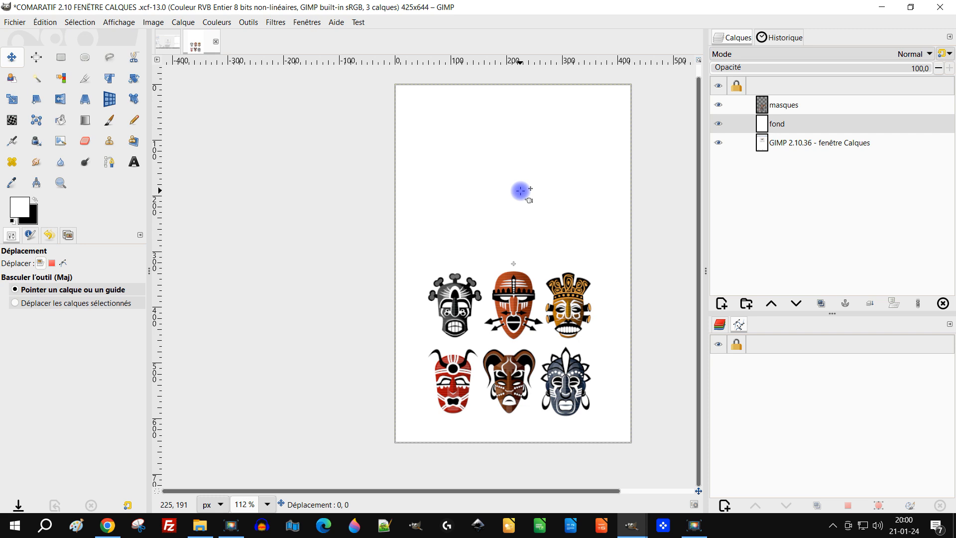
{"action": "left_click_drag", "start_coordinate": [520, 190], "coordinate": [583, 192]}
{"action": "key", "text": "ctrl+z"}
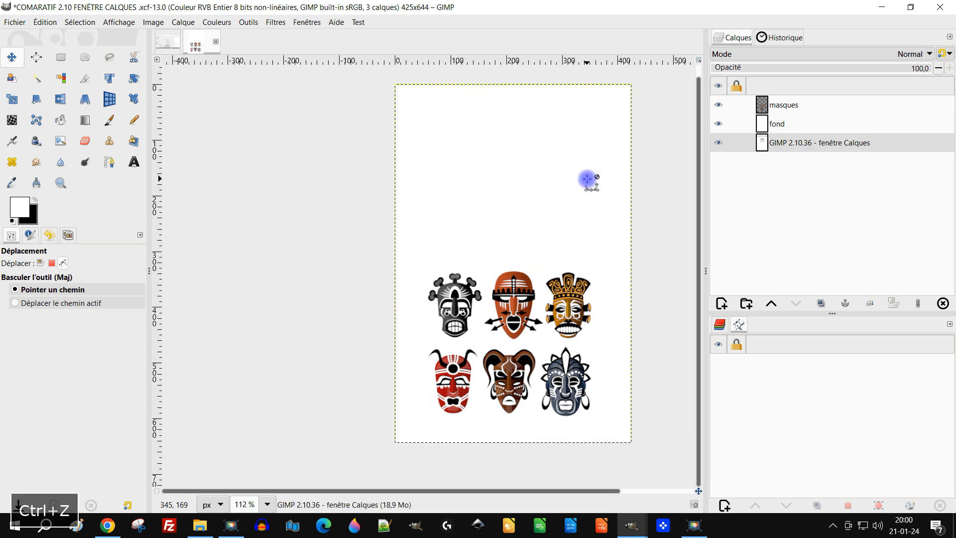
On the "masques" layer, draw a rectangular selection of about 112 × 137 px around the black-and-grey mask in the upper row
{"action": "left_click", "coordinate": [766, 106]}
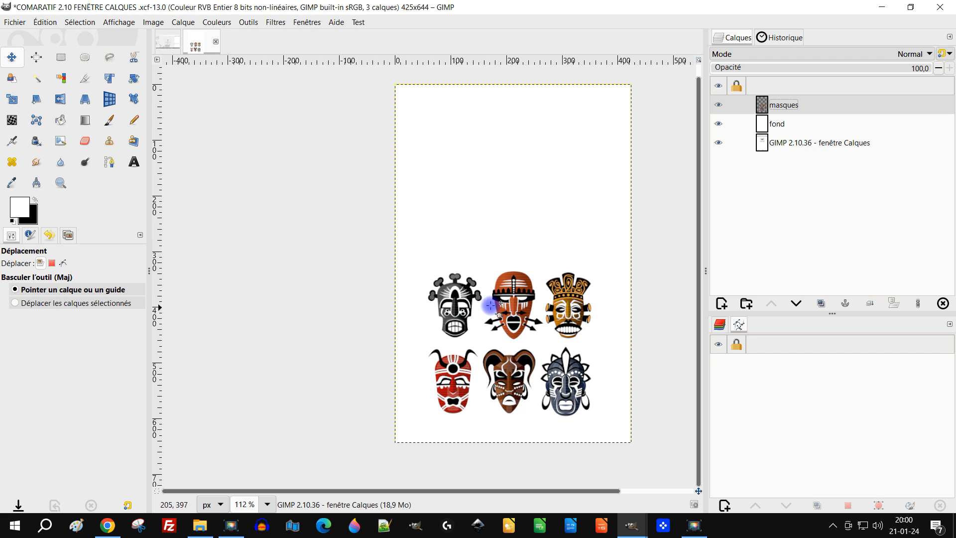
{"action": "left_click", "coordinate": [57, 59]}
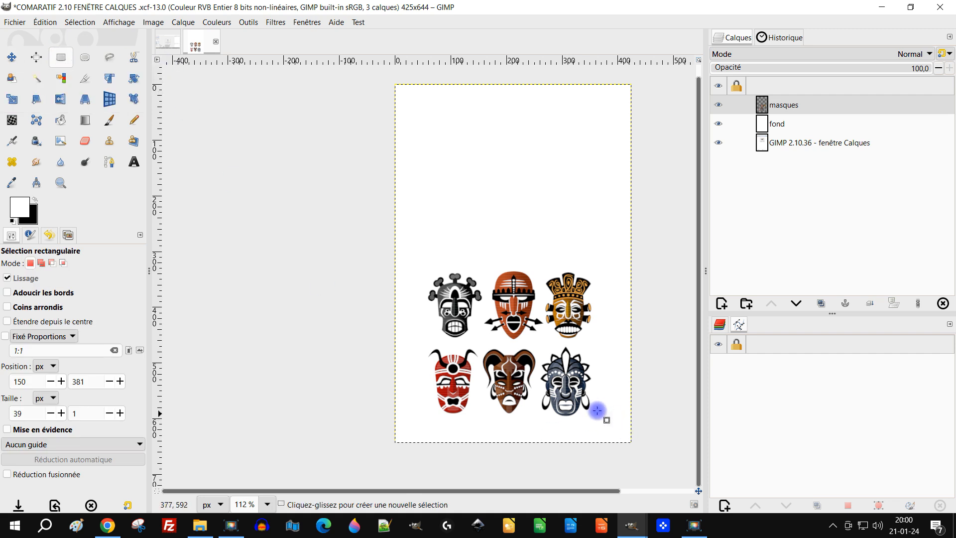
{"action": "scroll", "coordinate": [599, 362], "scroll_direction": "up", "scroll_amount": 4}
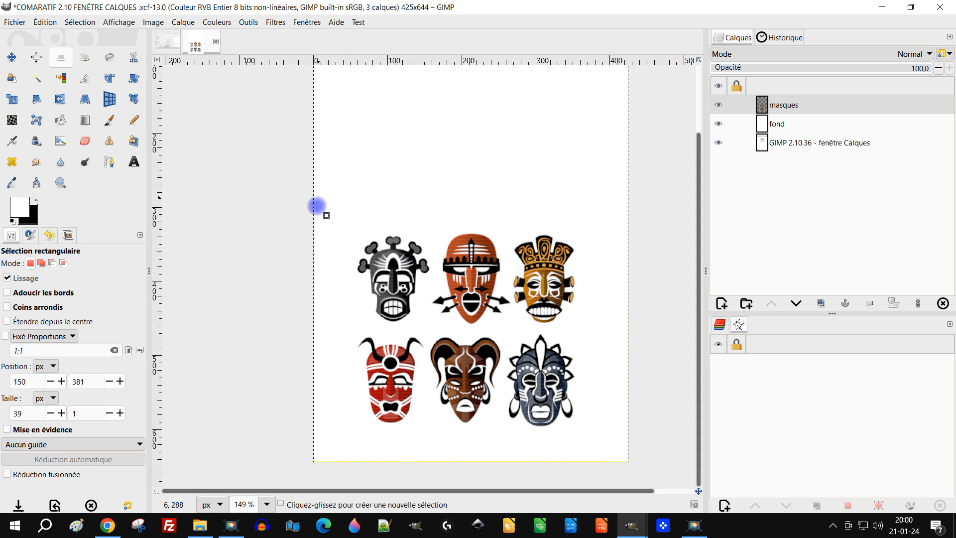
{"action": "left_click_drag", "start_coordinate": [350, 226], "coordinate": [433, 327]}
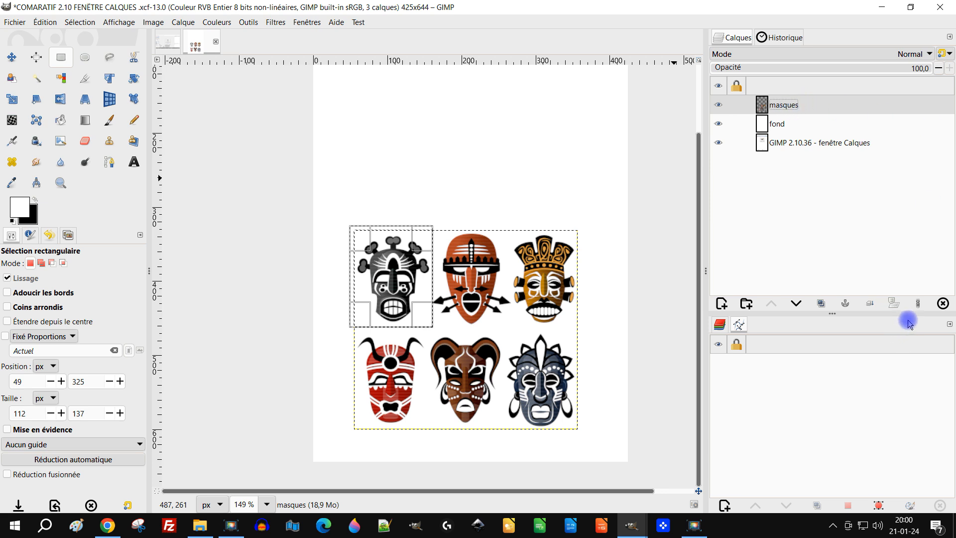
Cut the selected black-and-grey mask, paste it as its own layer and rename that layer "cheveux"
{"action": "key", "text": "ctrl+x"}
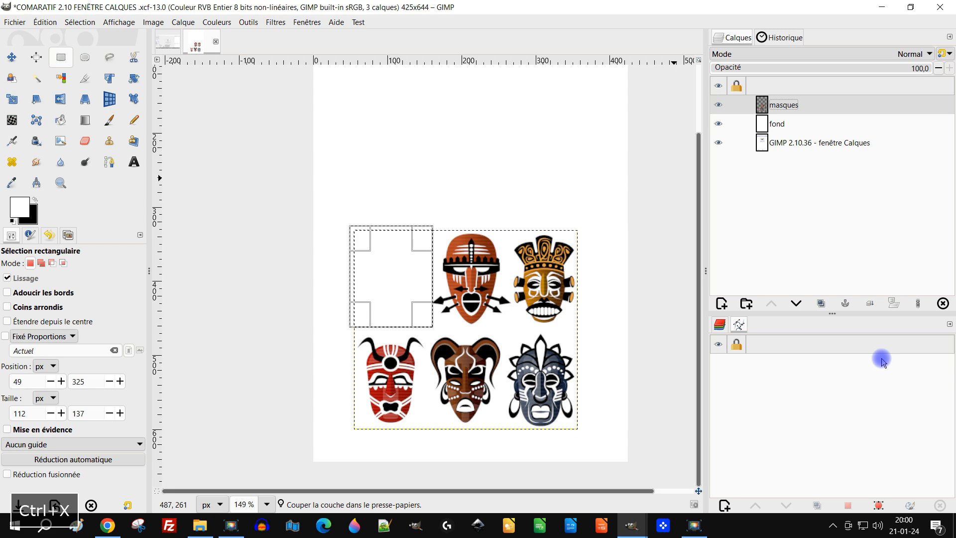
{"action": "key", "text": "ctrl+v"}
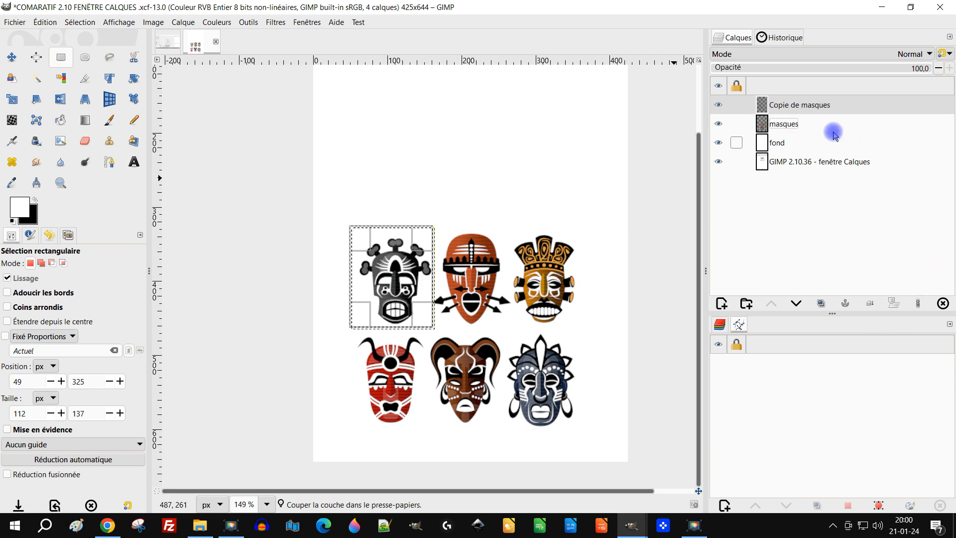
{"action": "double_click", "coordinate": [786, 106]}
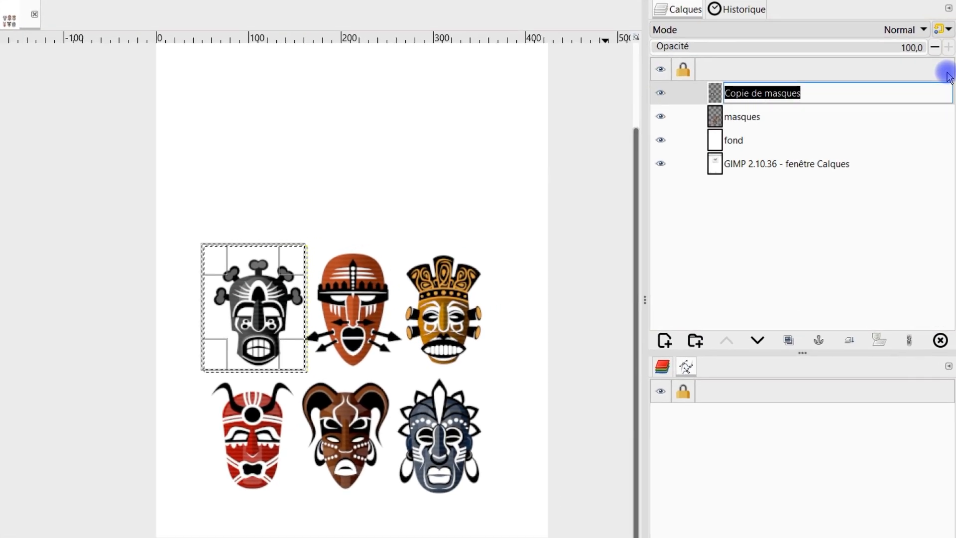
{"action": "type", "text": "cheveux"}
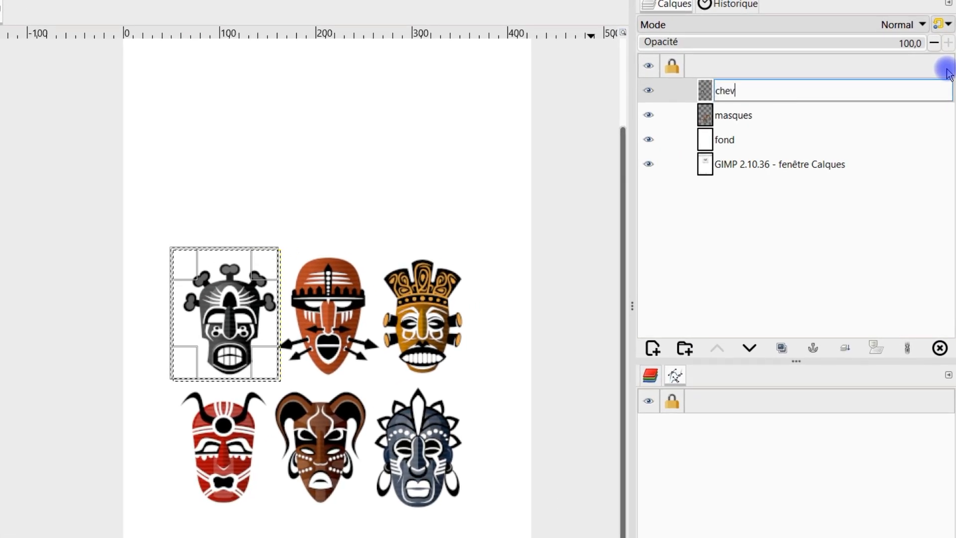
{"action": "key", "text": "Return"}
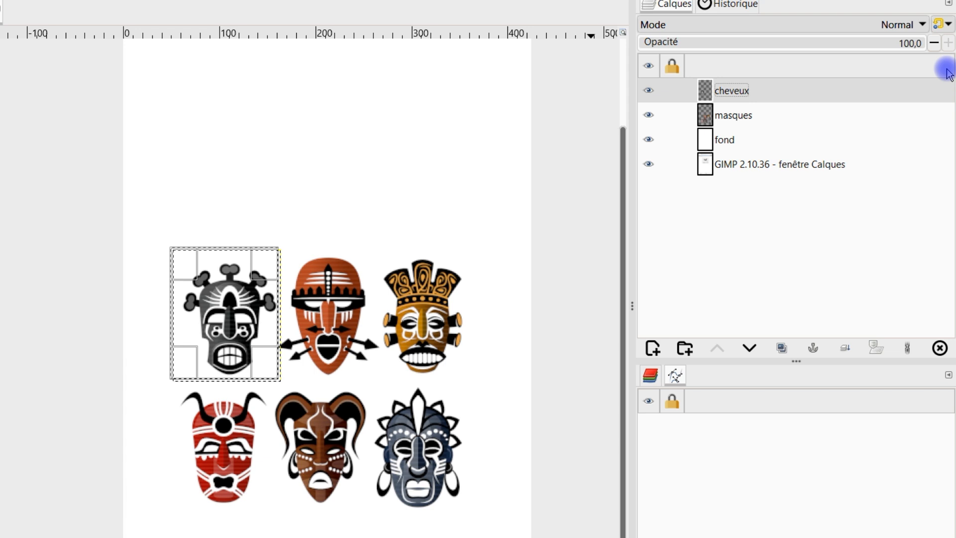
Toggle the visibility of the "cheveux" layer repeatedly to check which mask it contains
{"action": "left_click", "coordinate": [647, 91]}
{"action": "left_click", "coordinate": [646, 92]}
{"action": "left_click", "coordinate": [645, 93]}
{"action": "left_click", "coordinate": [645, 92]}
{"action": "left_click", "coordinate": [645, 93]}
{"action": "left_click", "coordinate": [646, 94]}
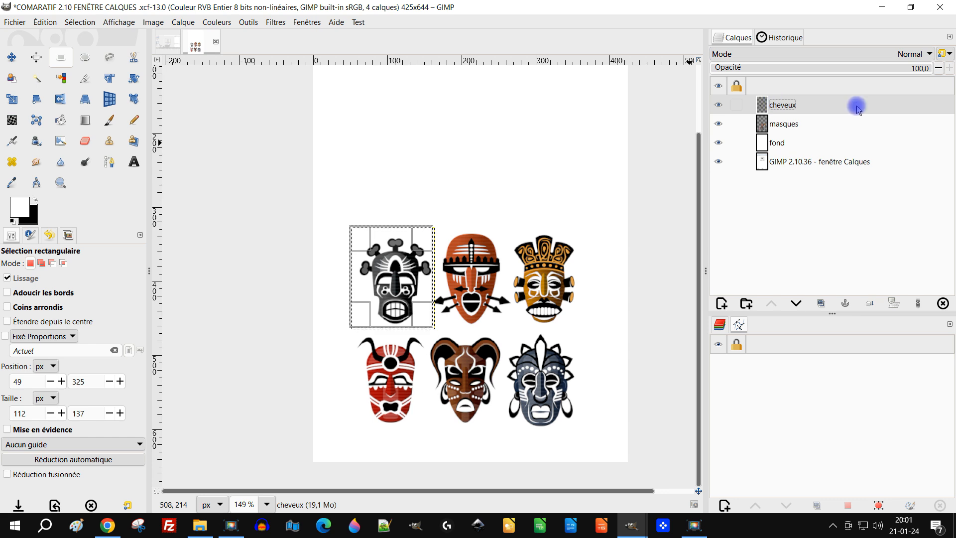
Switch the active layer between "cheveux" and "masques", leaving "masques" selected
{"action": "left_click", "coordinate": [796, 127]}
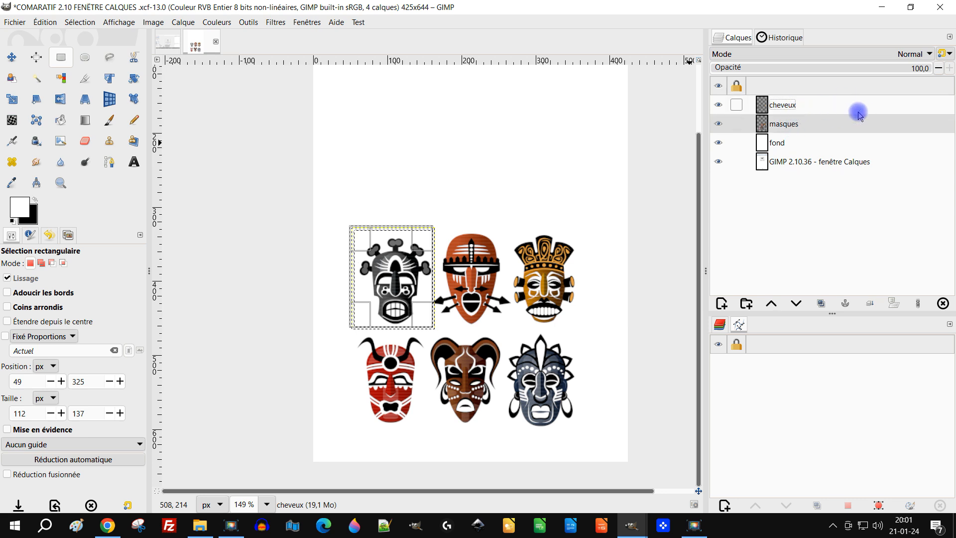
{"action": "left_click", "coordinate": [787, 106]}
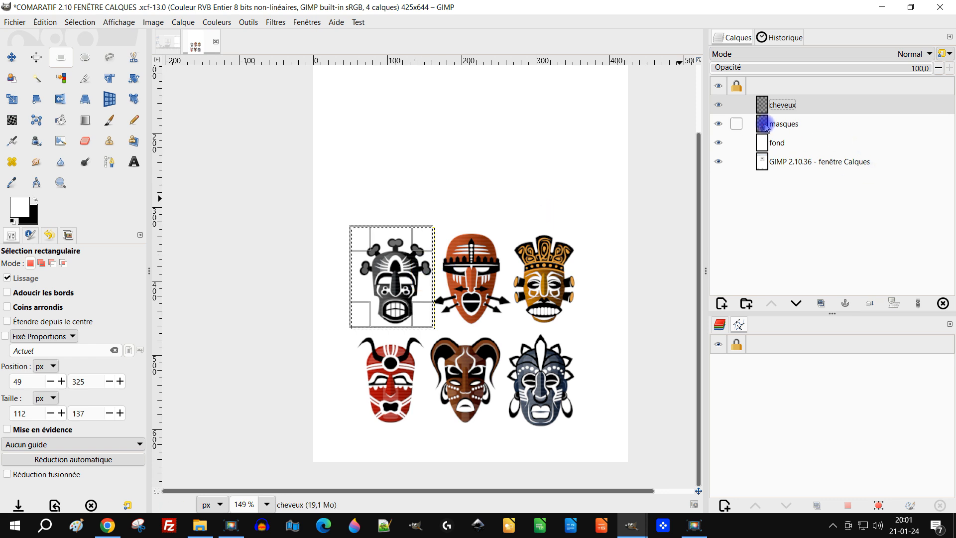
{"action": "left_click", "coordinate": [853, 123]}
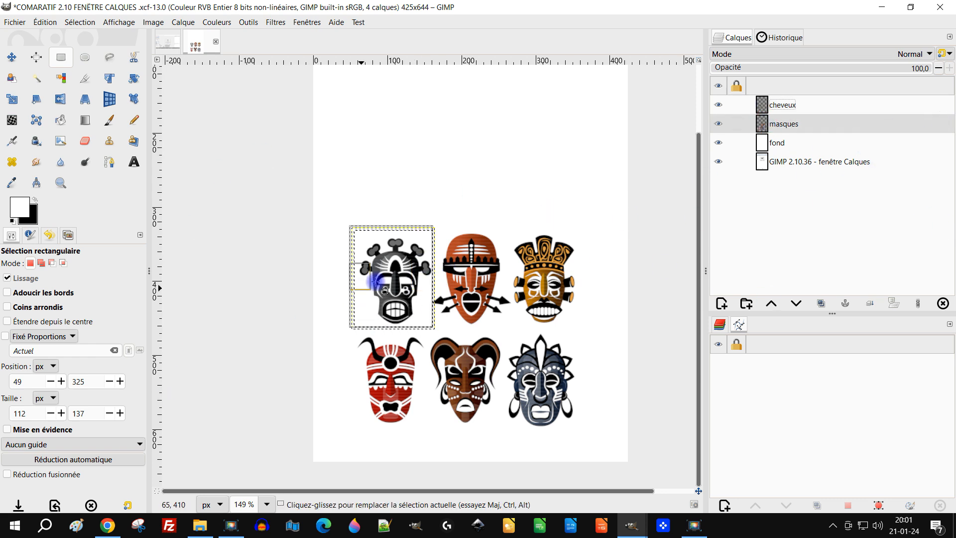
Hide the "cheveux" layer and outline the orange-red mask in the upper row of "masques" with a polygonal Free Select selection
{"action": "left_click", "coordinate": [718, 105]}
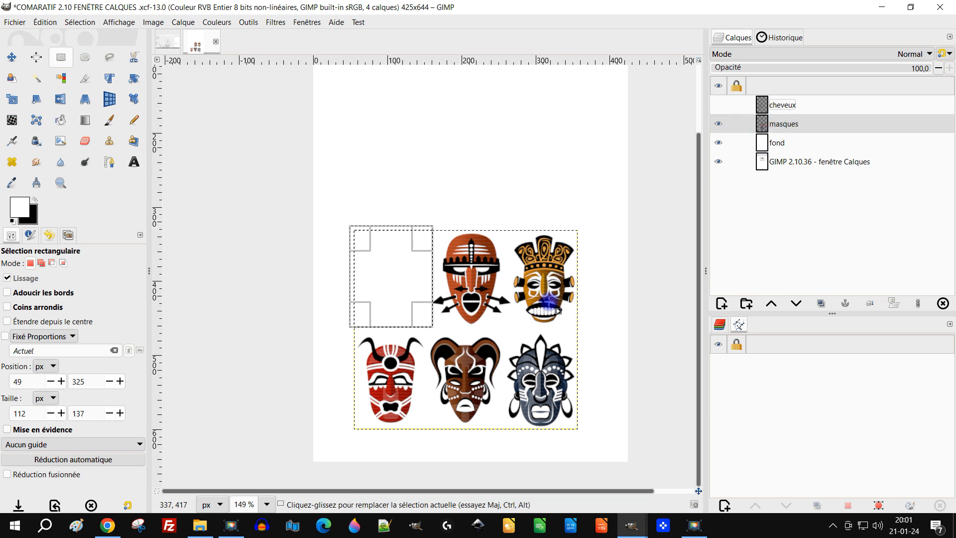
{"action": "left_click", "coordinate": [109, 57]}
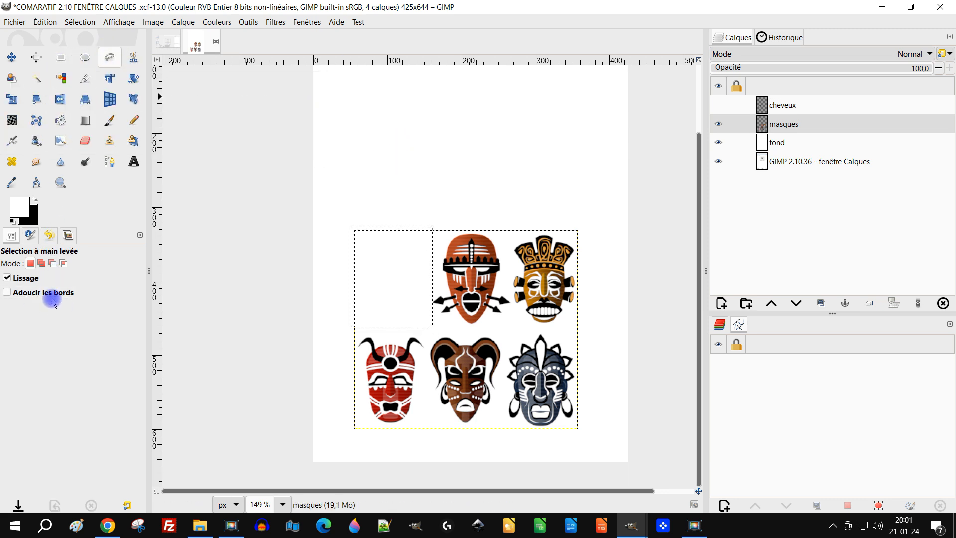
{"action": "left_click", "coordinate": [503, 219]}
{"action": "left_click", "coordinate": [515, 311]}
{"action": "scroll", "coordinate": [512, 325], "scroll_direction": "up", "scroll_amount": 5}
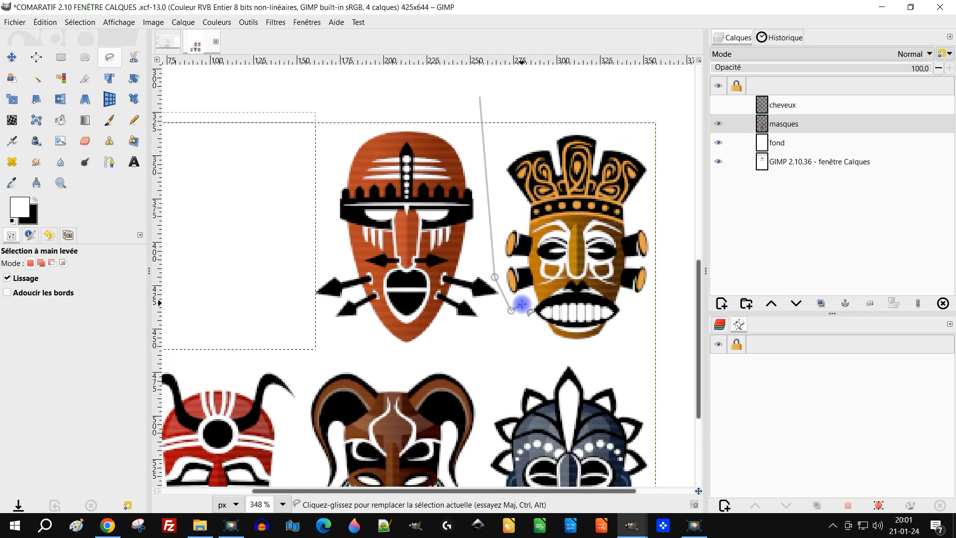
{"action": "left_click", "coordinate": [451, 355]}
{"action": "left_click", "coordinate": [348, 364]}
{"action": "left_click", "coordinate": [211, 263]}
{"action": "left_click", "coordinate": [318, 81]}
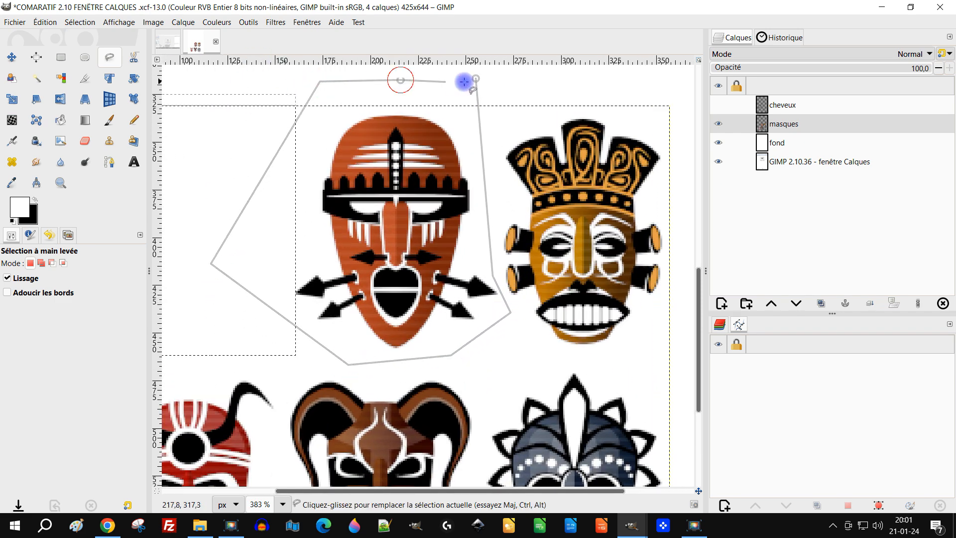
{"action": "left_click", "coordinate": [476, 78]}
{"action": "scroll", "coordinate": [478, 156], "scroll_direction": "down", "scroll_amount": 3}
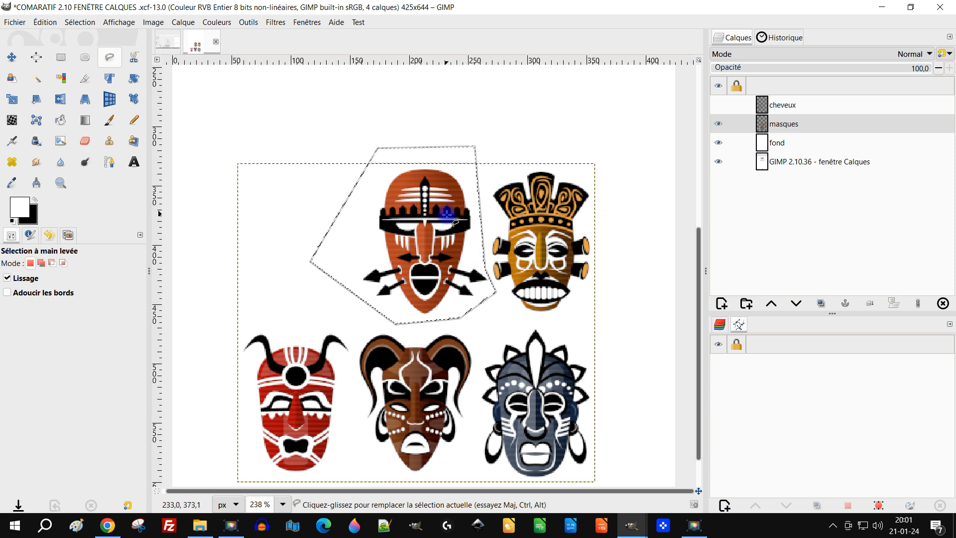
{"action": "key", "text": "Return"}
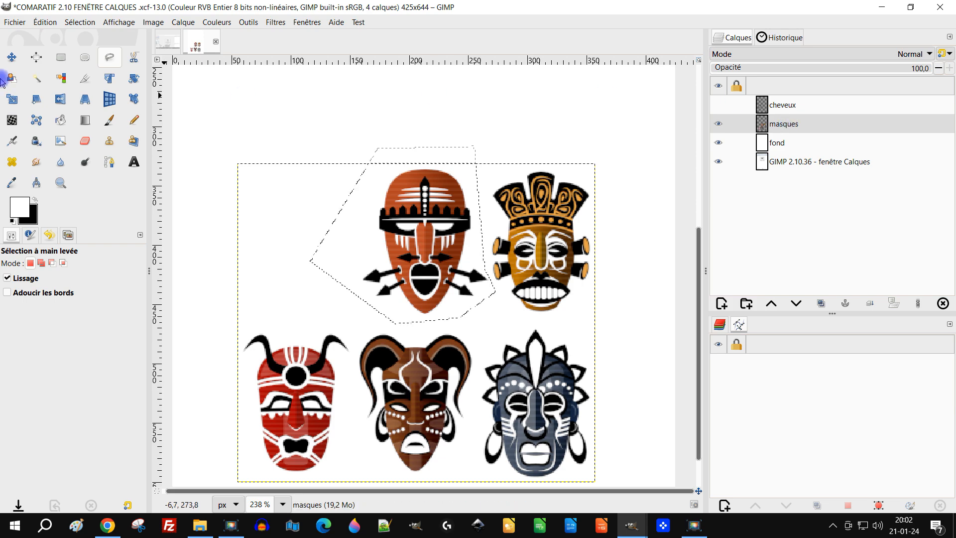
Cut the selected orange-red mask, paste it as its own layer and rename that layer "crâne"
{"action": "left_click", "coordinate": [46, 22]}
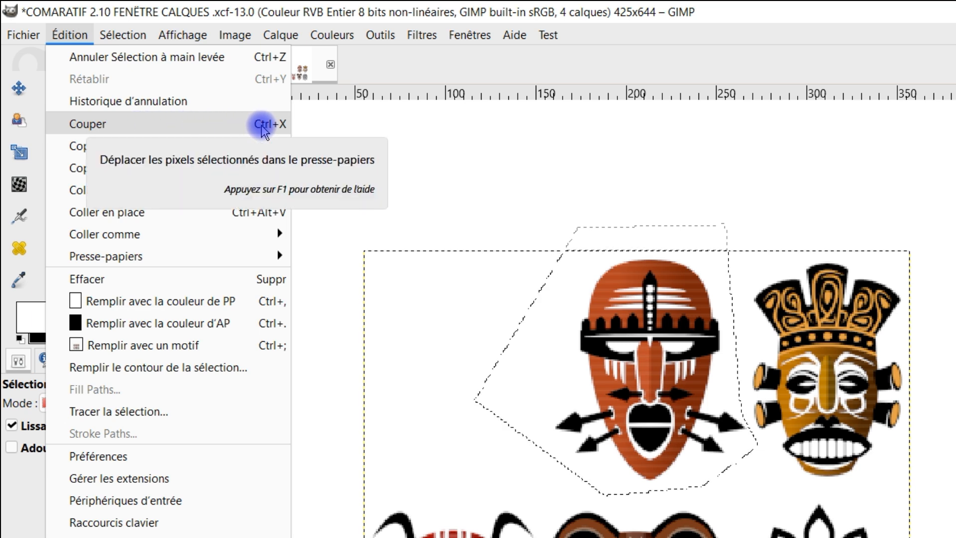
{"action": "left_click", "coordinate": [262, 127]}
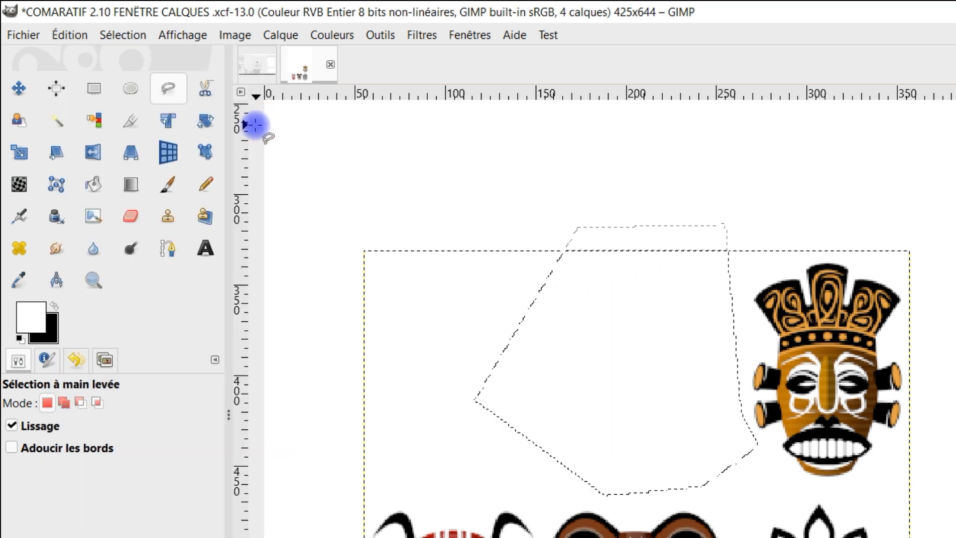
{"action": "left_click", "coordinate": [61, 33]}
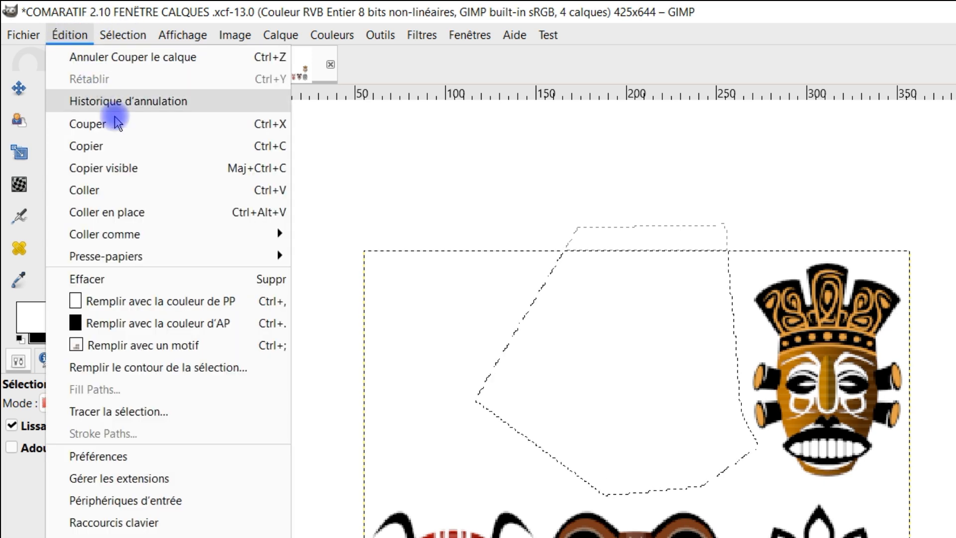
{"action": "left_click", "coordinate": [93, 193]}
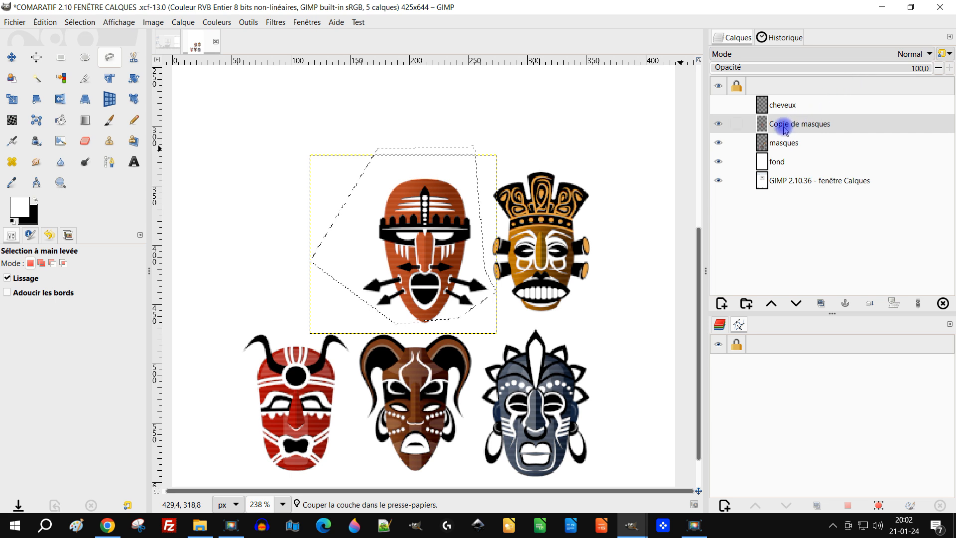
{"action": "double_click", "coordinate": [813, 126]}
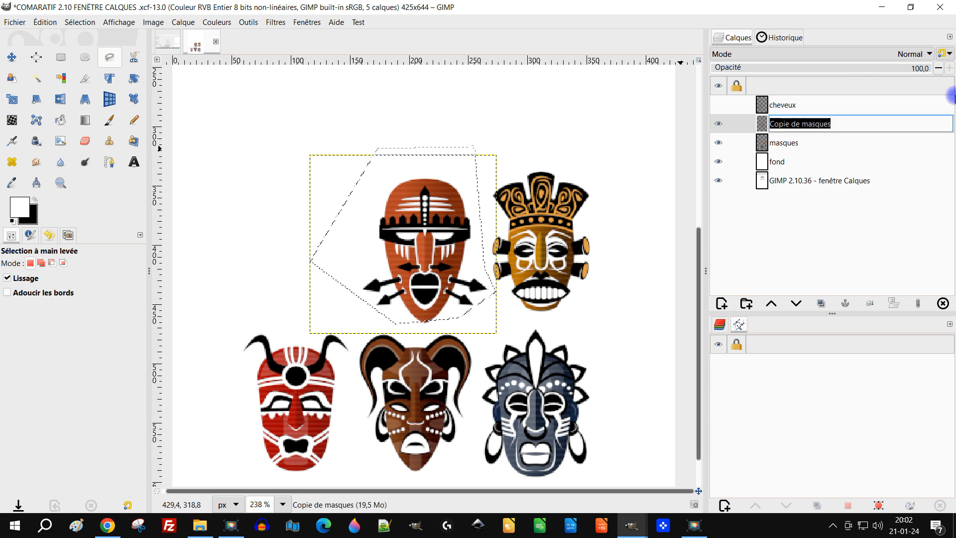
{"action": "type", "text": "crâne"}
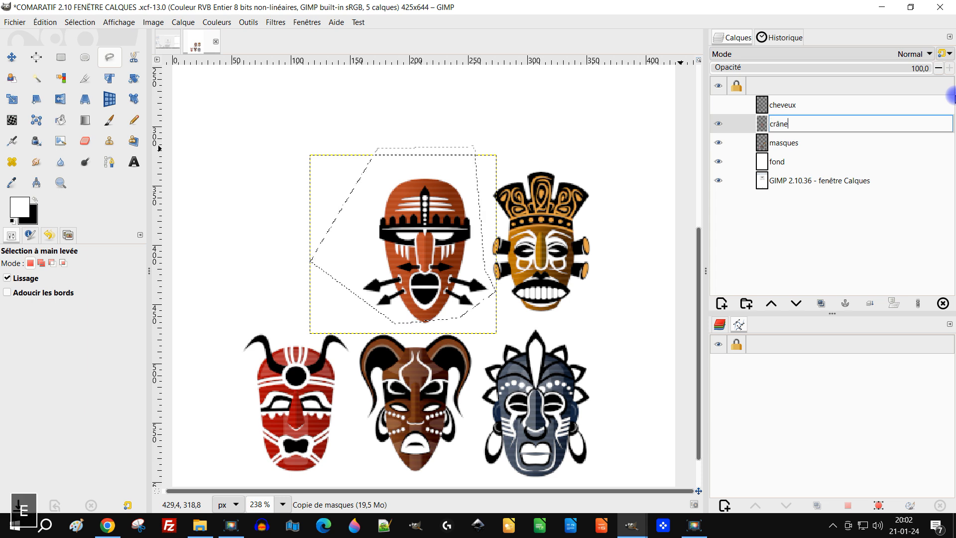
{"action": "key", "text": "Return"}
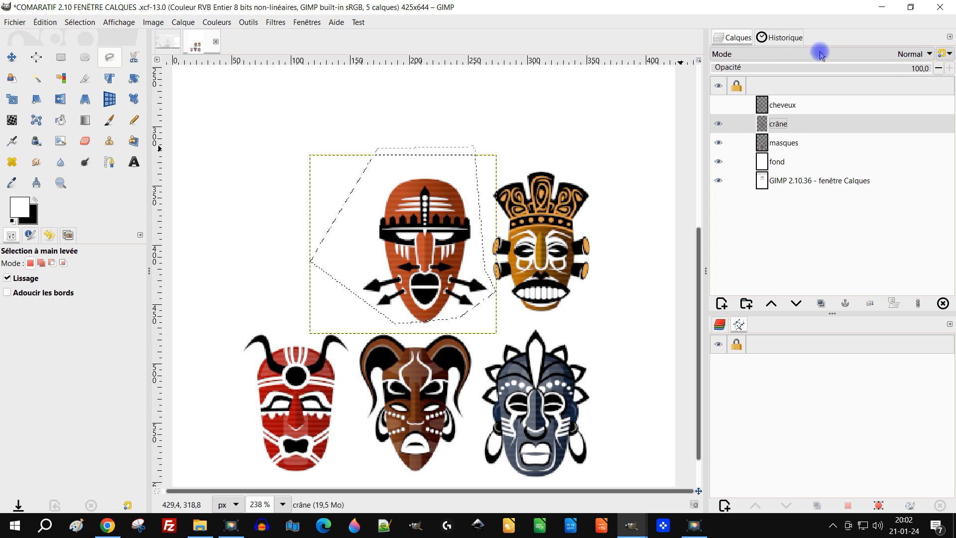
On the "masques" layer, draw a replacing rectangular selection of about 182 × 168 px around the yellow mask in the upper row
{"action": "left_click", "coordinate": [803, 142]}
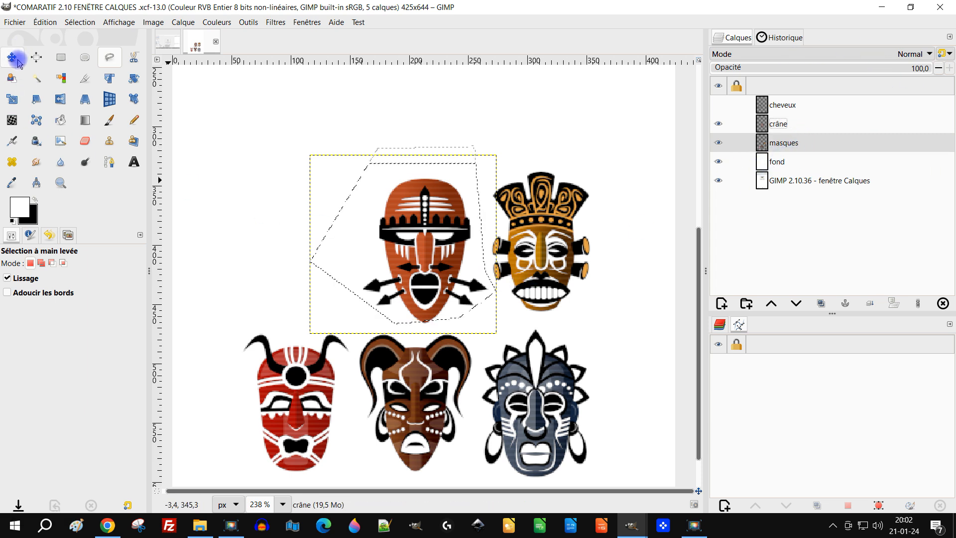
{"action": "left_click", "coordinate": [60, 60]}
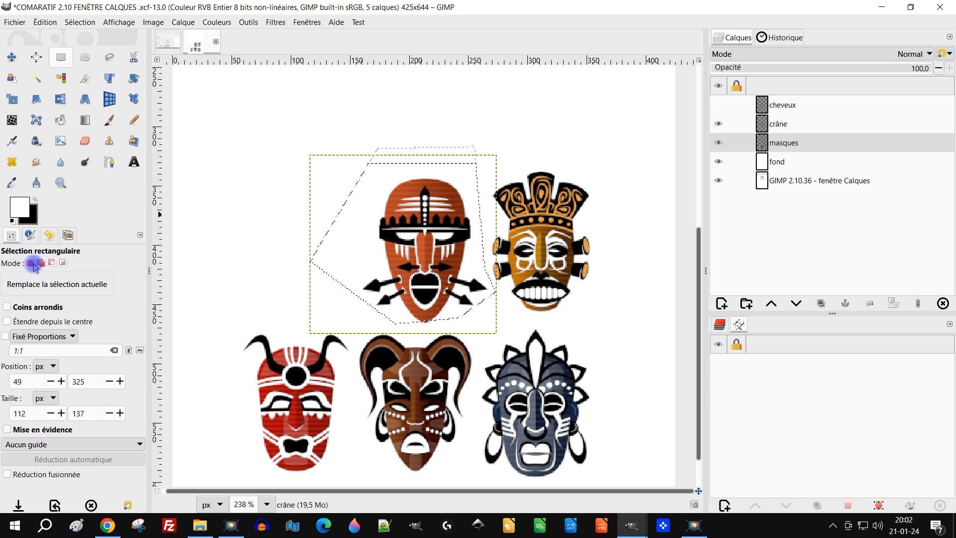
{"action": "left_click", "coordinate": [32, 264]}
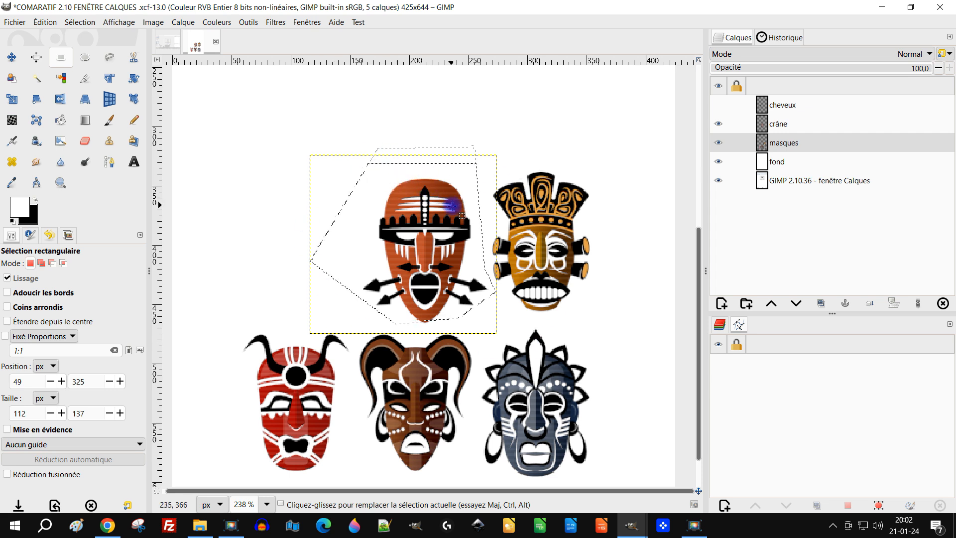
{"action": "scroll", "coordinate": [570, 214], "scroll_direction": "down", "scroll_amount": 1}
{"action": "scroll", "coordinate": [570, 213], "scroll_direction": "right", "scroll_amount": 1}
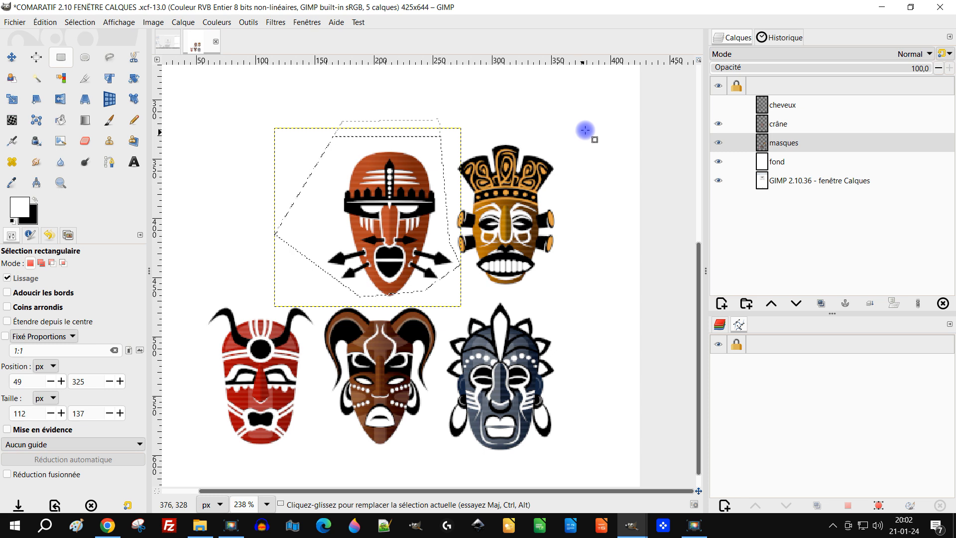
{"action": "mouse_move", "coordinate": [581, 103]}
{"action": "left_mouse_down"}
{"action": "mouse_move", "coordinate": [465, 299]}
{"action": "mouse_move", "coordinate": [355, 300]}
{"action": "mouse_move", "coordinate": [363, 303]}
{"action": "left_mouse_up"}
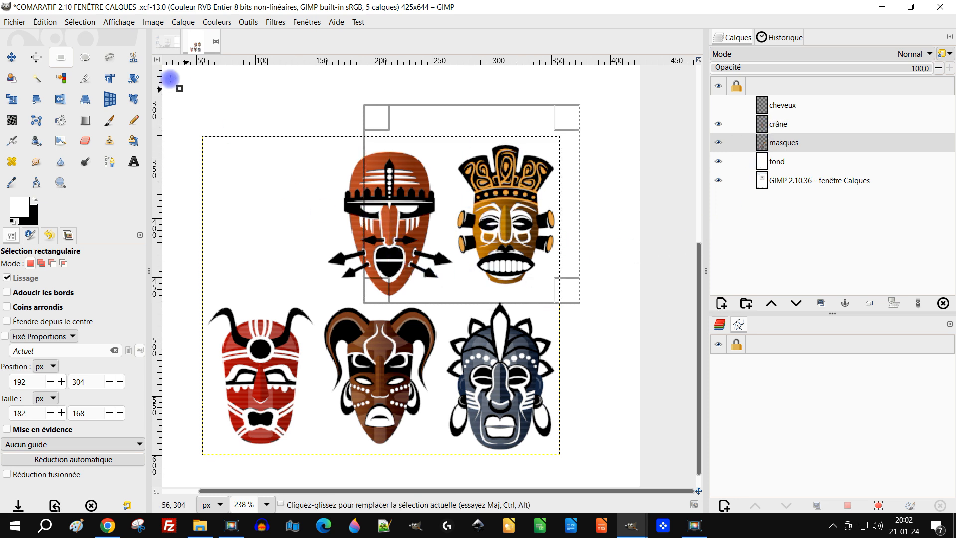
Cut the selected yellow mask, paste it as its own layer and name that layer "cheveux"
{"action": "left_click", "coordinate": [45, 22]}
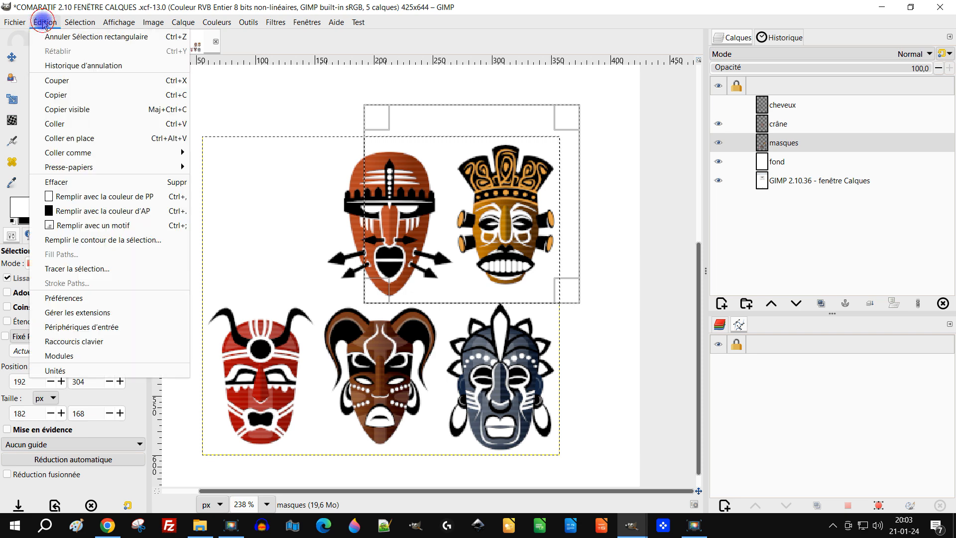
{"action": "left_click", "coordinate": [69, 80]}
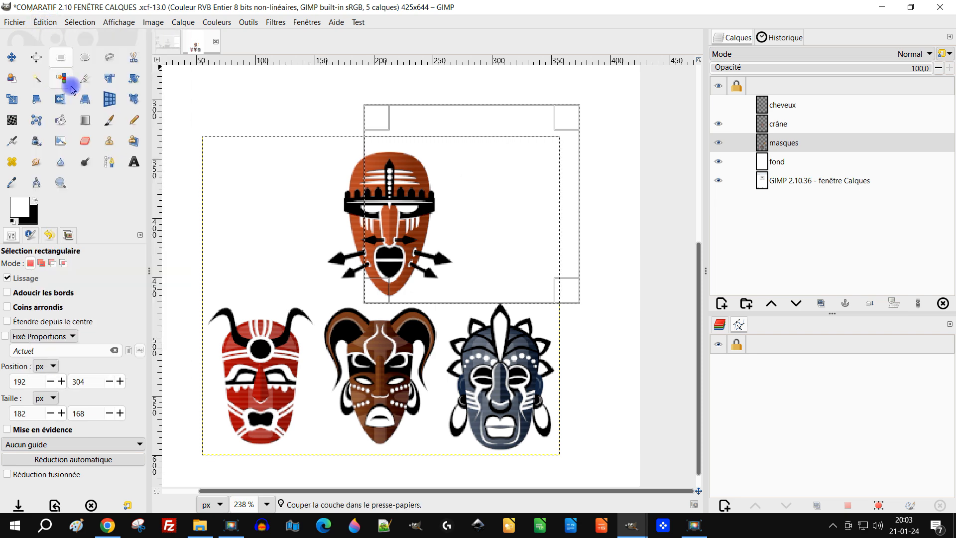
{"action": "left_click", "coordinate": [45, 22]}
{"action": "left_click", "coordinate": [64, 122]}
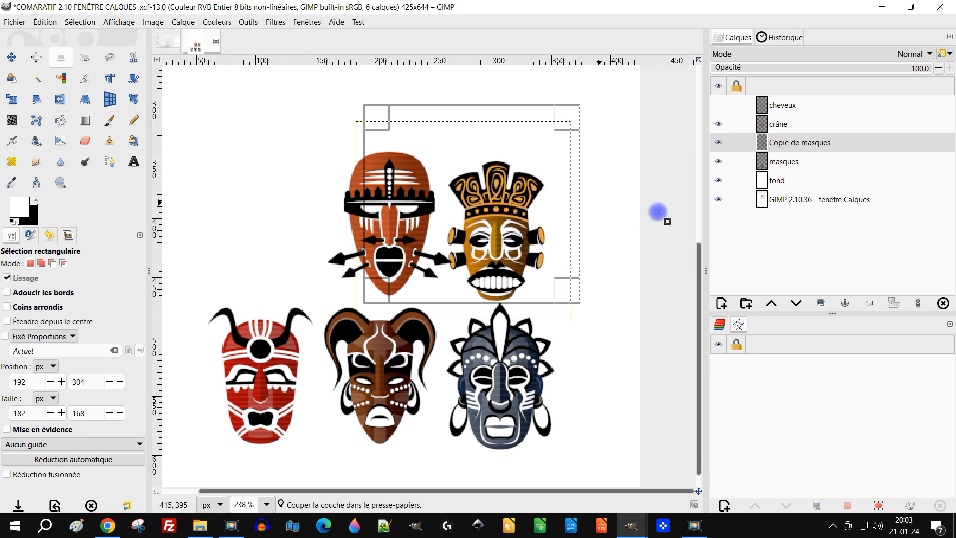
{"action": "double_click", "coordinate": [799, 145]}
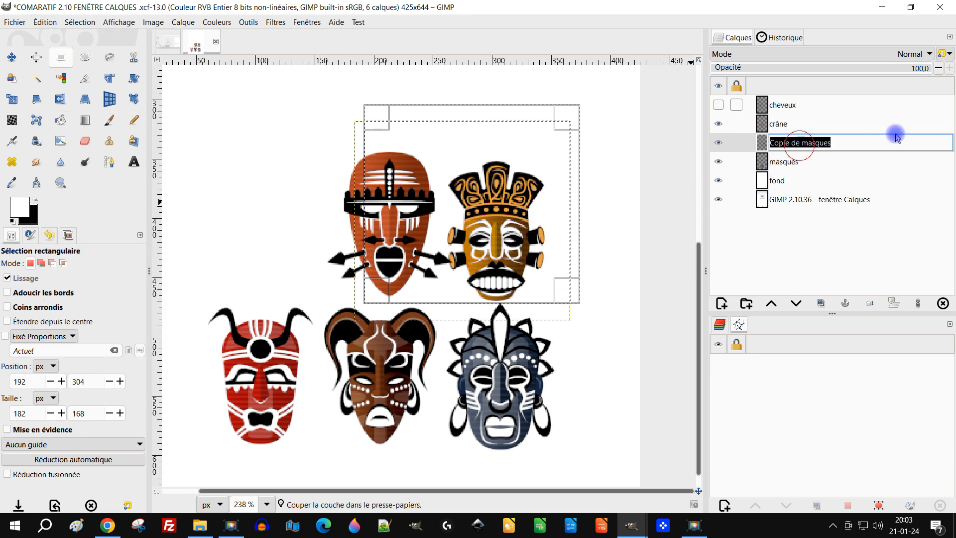
{"action": "type", "text": "cheveux"}
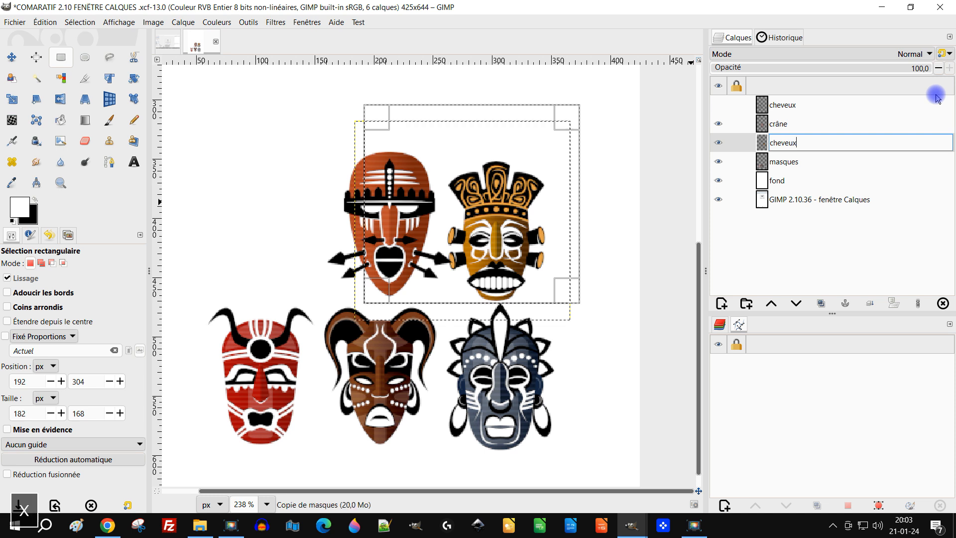
{"action": "key", "text": "Return"}
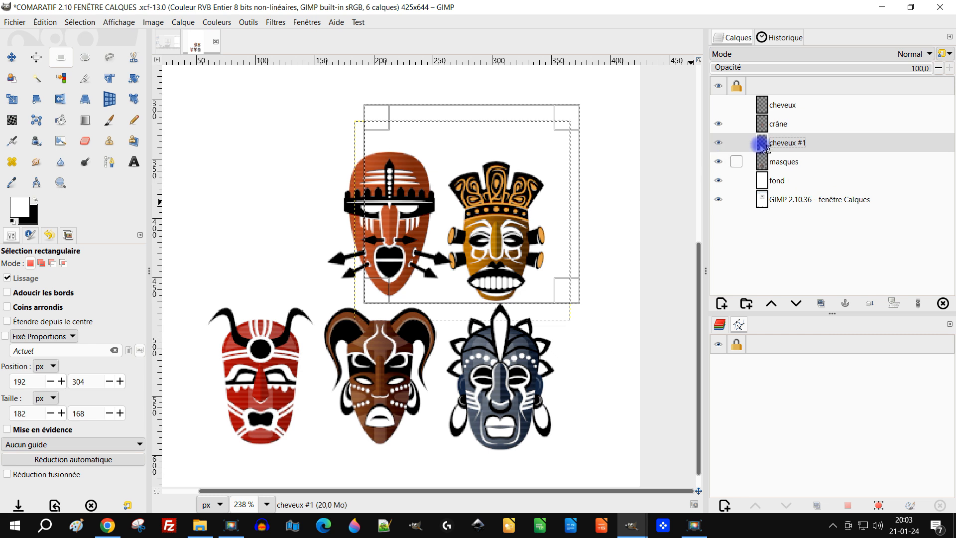
Hide the "crâne" and "cheveux #1" layers, then draw a rectangular selection of about 103 × 138 px around the blue-grey mask on "masques"
{"action": "left_click", "coordinate": [717, 123]}
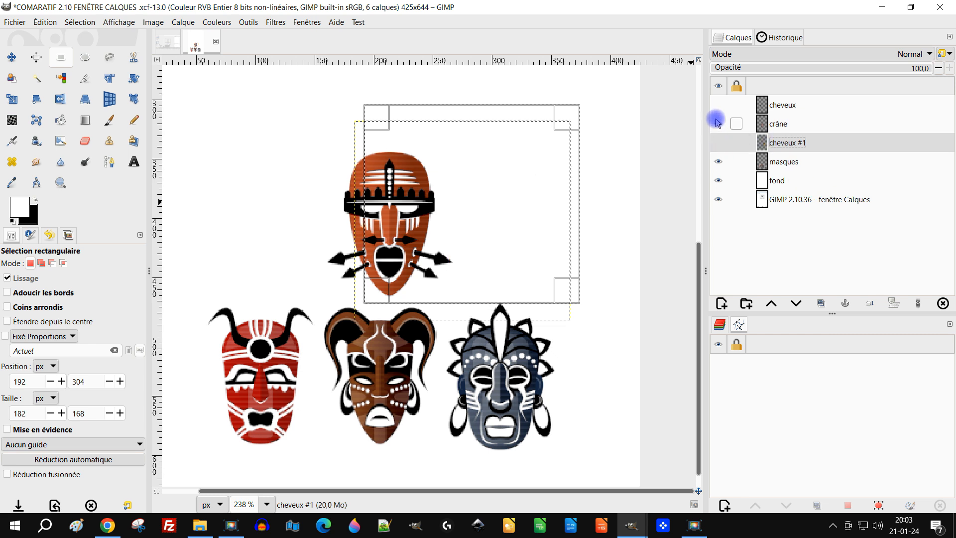
{"action": "left_click", "coordinate": [791, 163]}
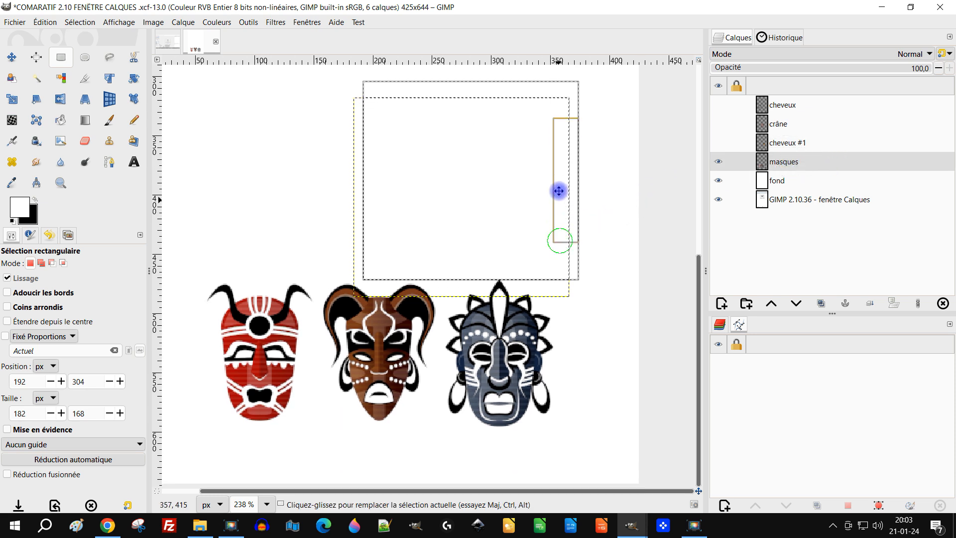
{"action": "scroll", "coordinate": [567, 159], "scroll_direction": "down", "scroll_amount": 4}
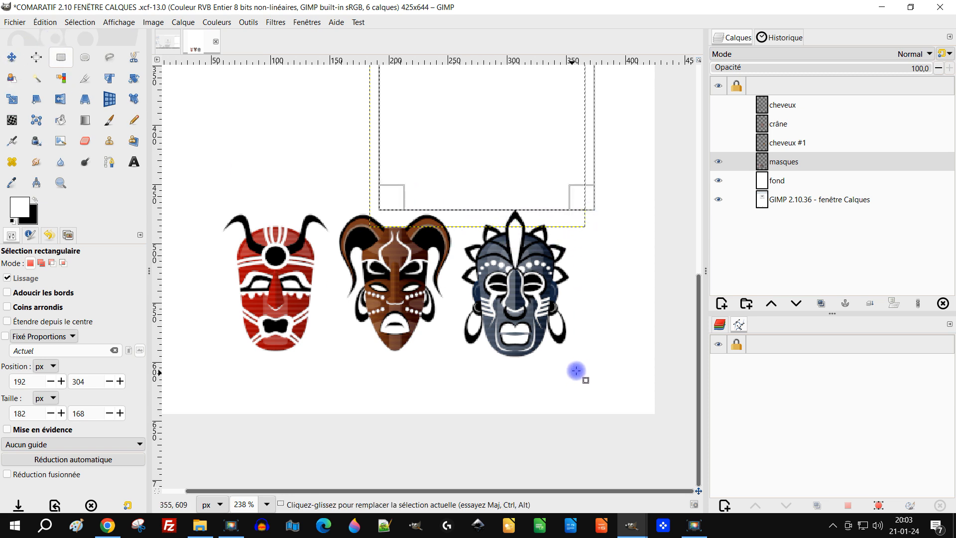
{"action": "left_click_drag", "start_coordinate": [576, 367], "coordinate": [455, 203]}
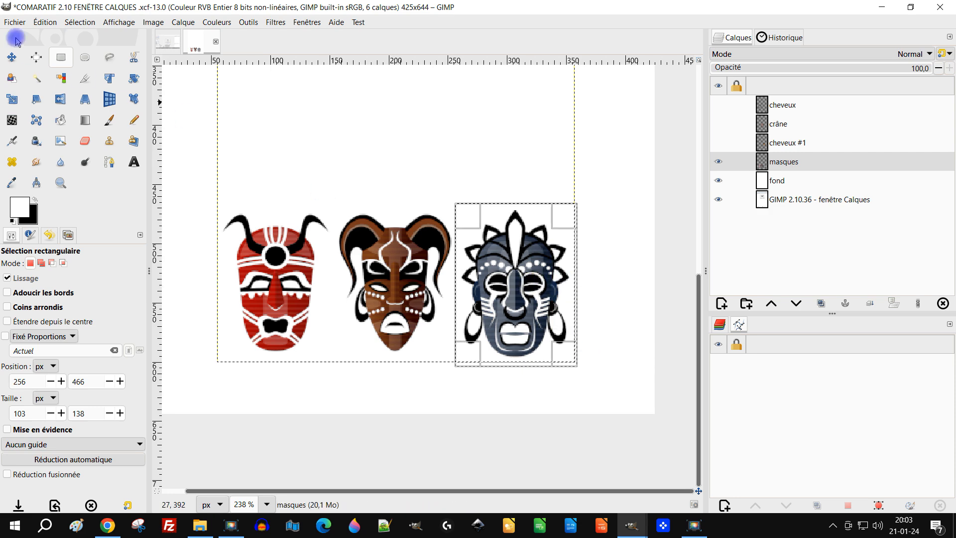
Cut the selected blue-grey mask from the "masques" layer and paste it as its own layer
{"action": "left_click", "coordinate": [46, 22]}
{"action": "left_click", "coordinate": [61, 81]}
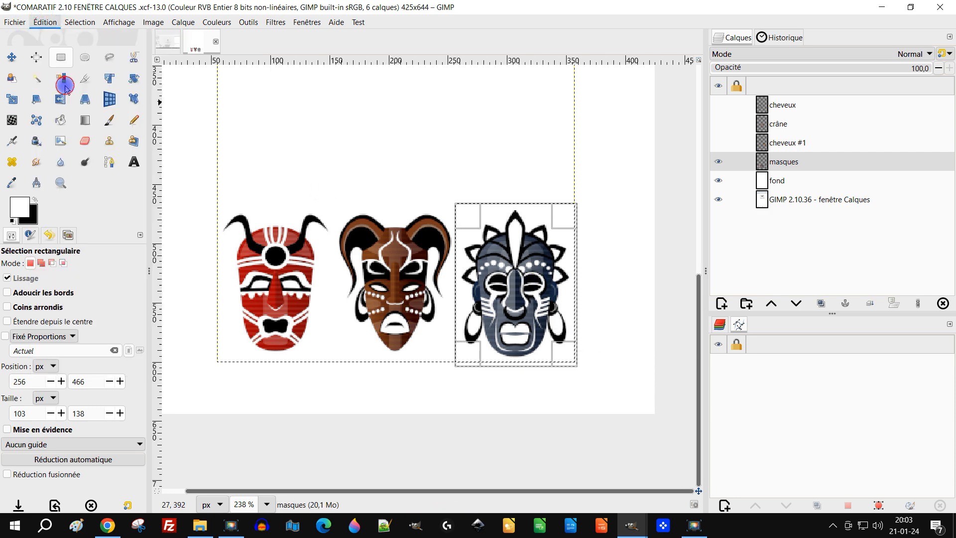
{"action": "left_click", "coordinate": [45, 22]}
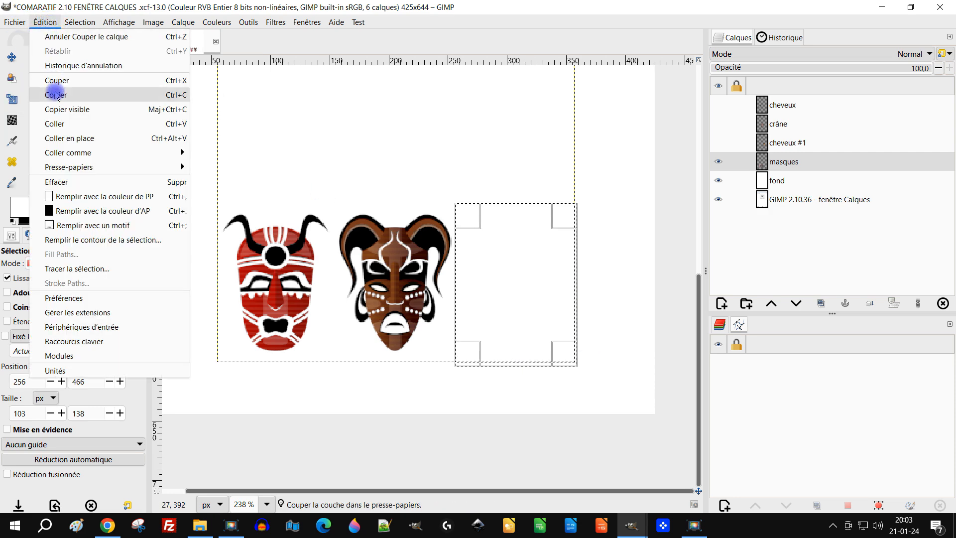
{"action": "left_click", "coordinate": [59, 126]}
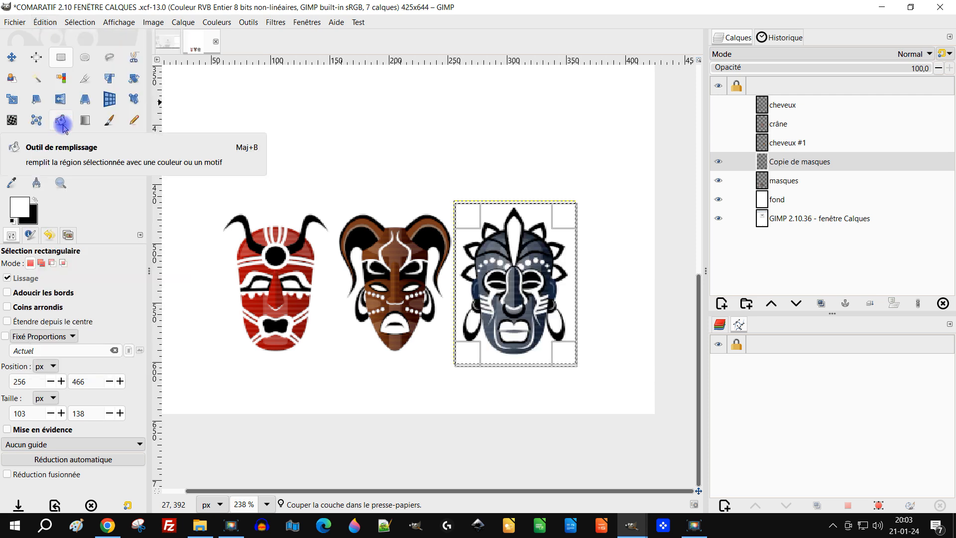
Rename the pasted blue-grey mask layer as "cheveux"
{"action": "double_click", "coordinate": [814, 161]}
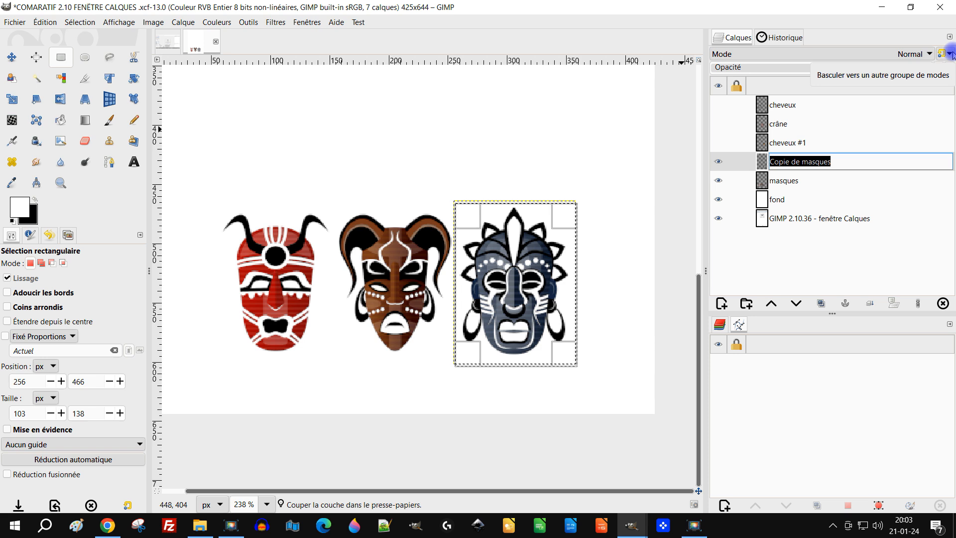
{"action": "type", "text": "chevey"}
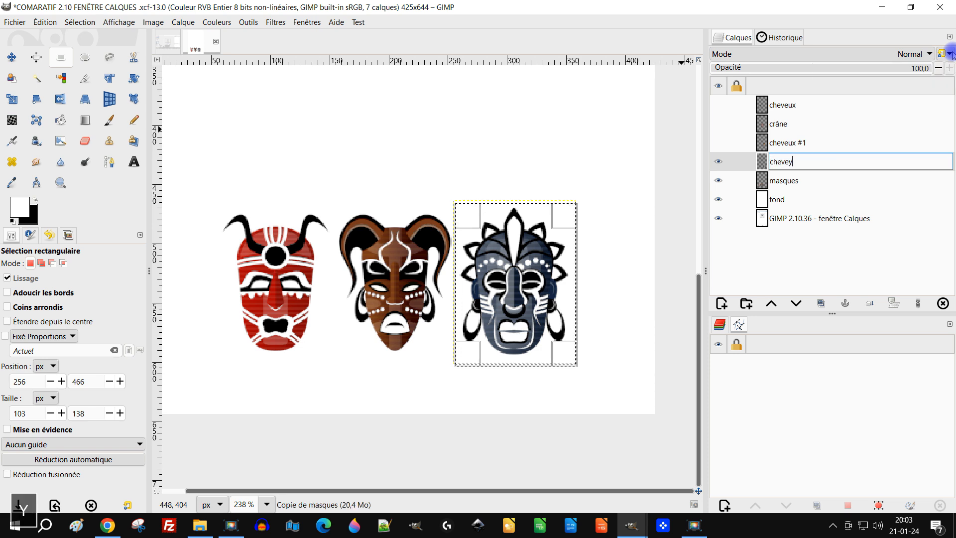
{"action": "type", "text": "x"}
{"action": "key", "text": "BackSpace"}
{"action": "key", "text": "BackSpace"}
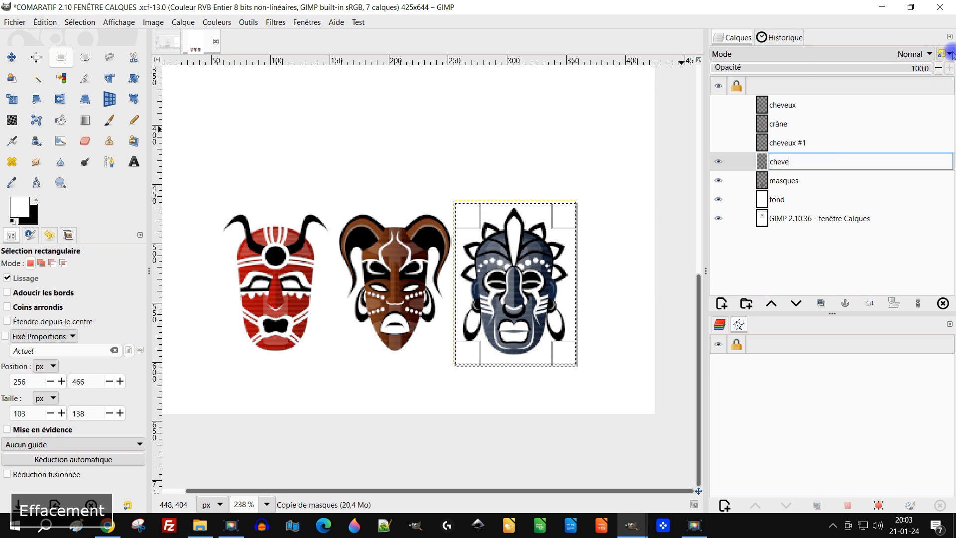
{"action": "type", "text": "ux"}
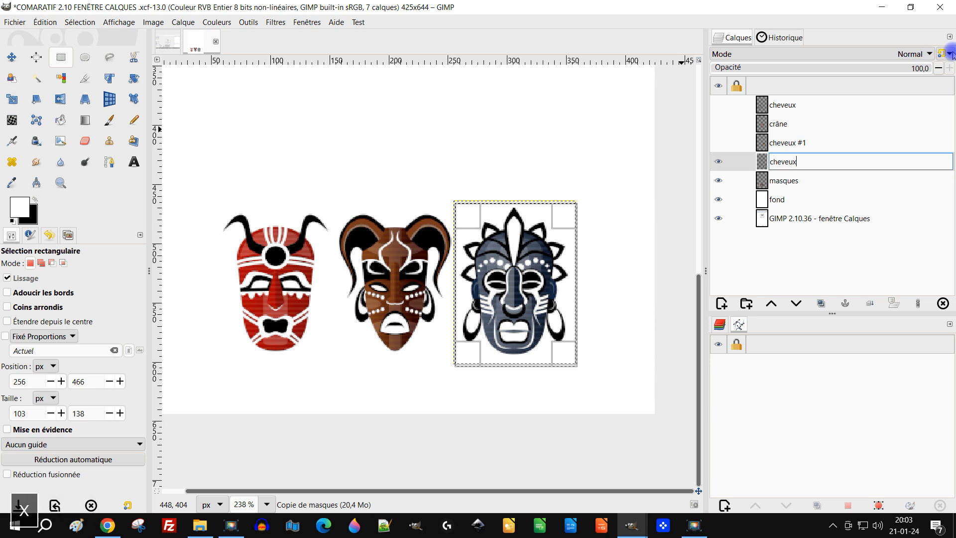
{"action": "key", "text": "Return"}
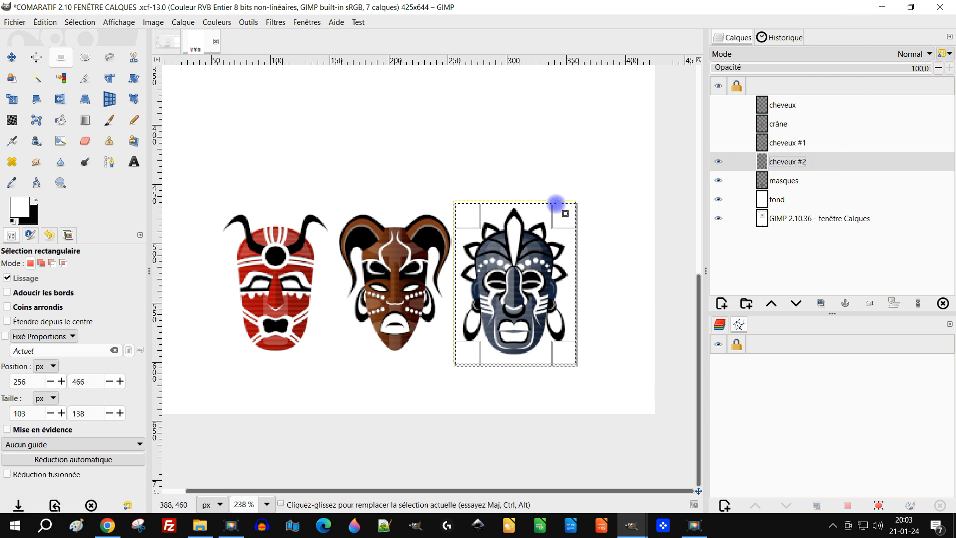
Draw a rectangular selection of about 102 × 139 px around the brown horned mask and make "masques" the active layer
{"action": "left_click_drag", "start_coordinate": [334, 201], "coordinate": [455, 365]}
{"action": "left_click", "coordinate": [44, 22]}
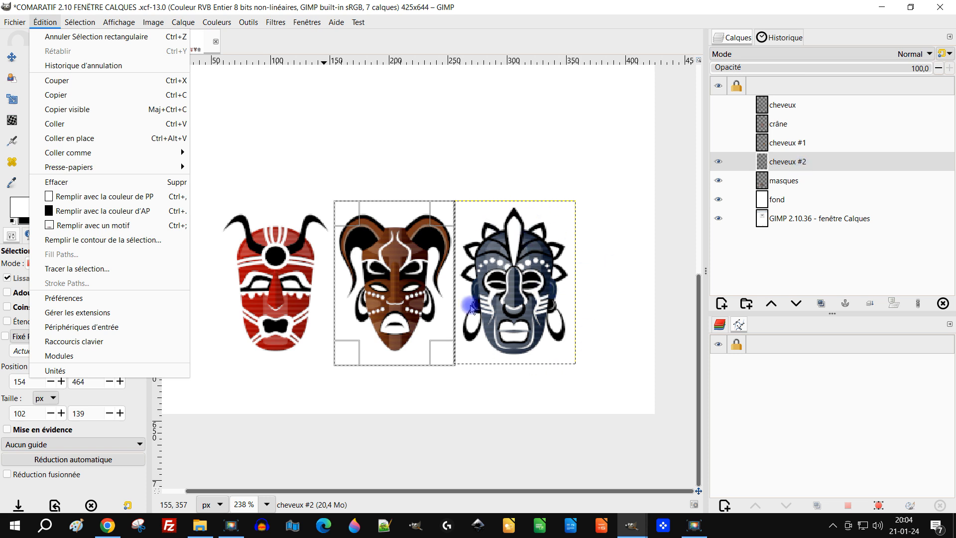
{"action": "left_click", "coordinate": [794, 184]}
{"action": "double_click", "coordinate": [794, 182]}
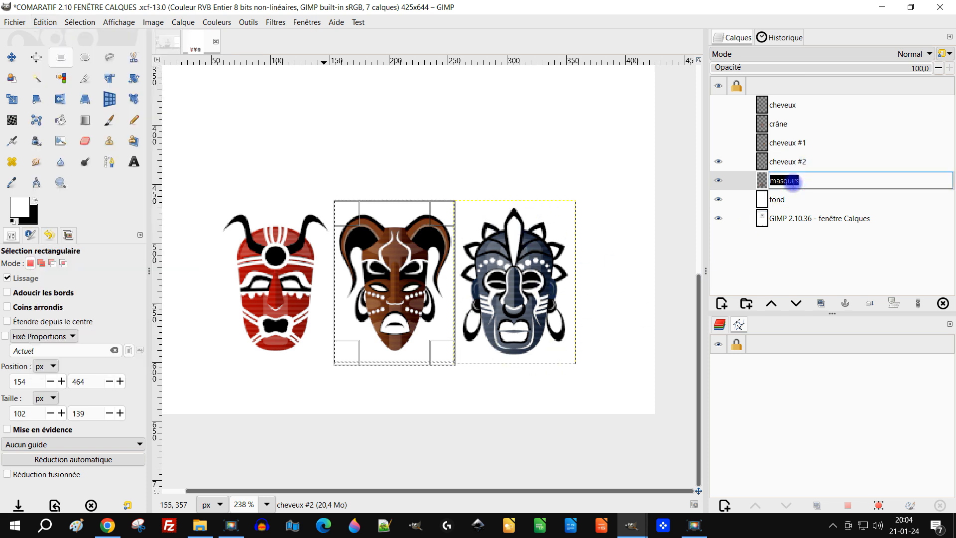
{"action": "left_click", "coordinate": [759, 184]}
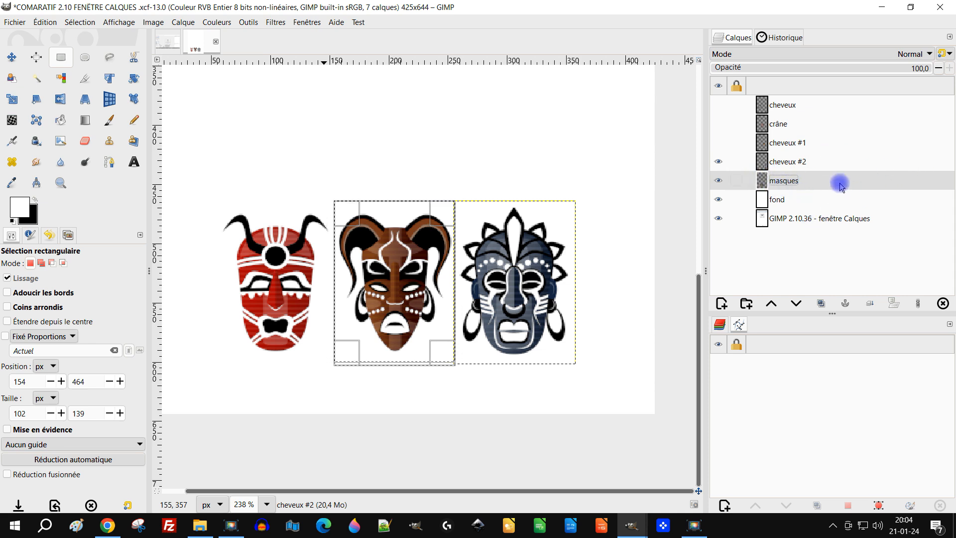
Cut the selected brown horned mask from "masques" and paste it as its own layer
{"action": "left_click", "coordinate": [45, 23]}
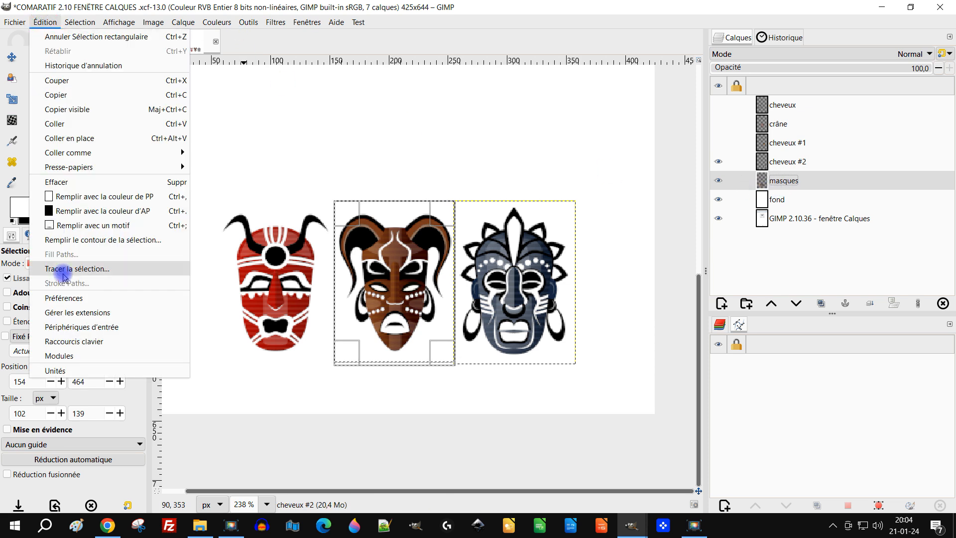
{"action": "left_click", "coordinate": [63, 82]}
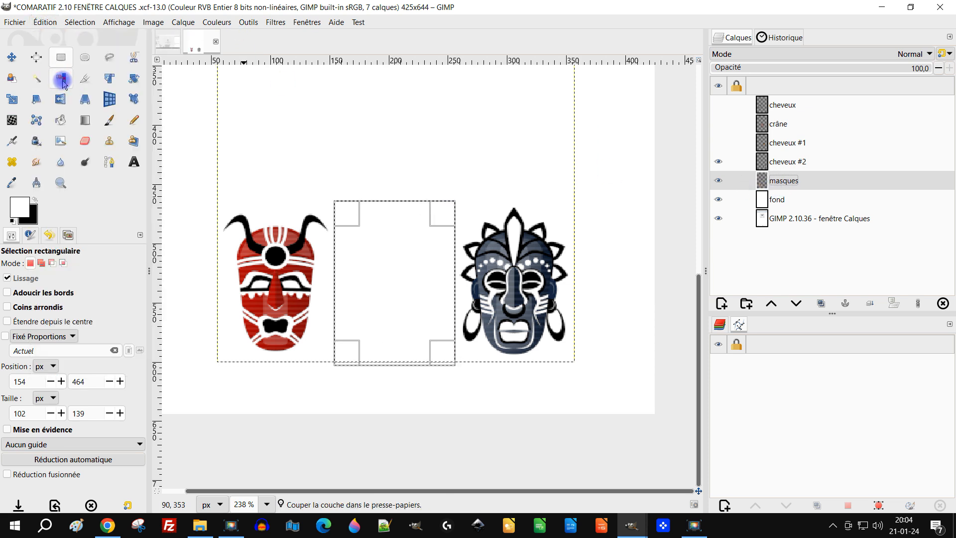
{"action": "left_click", "coordinate": [44, 23]}
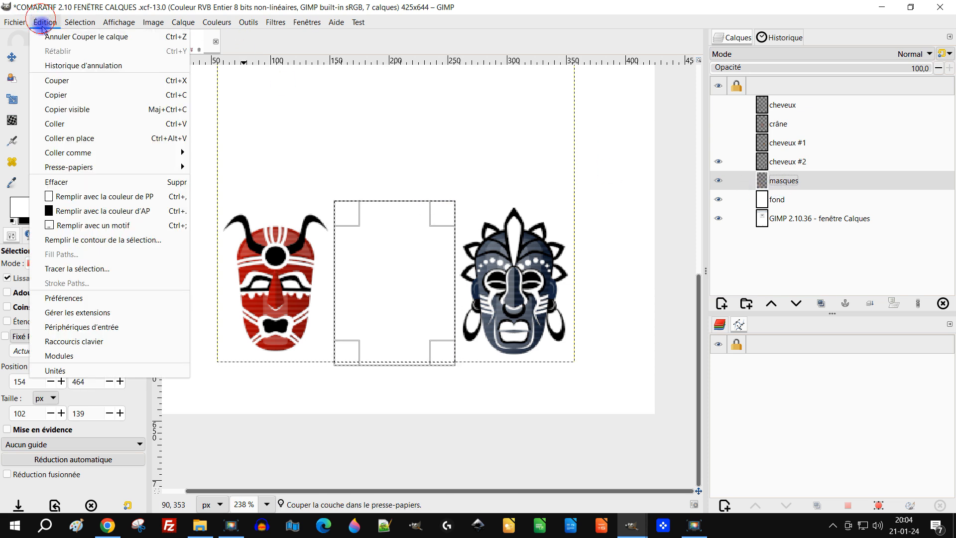
{"action": "left_click", "coordinate": [70, 124]}
Rename the pasted brown mask layer as "cornes"
{"action": "double_click", "coordinate": [819, 183]}
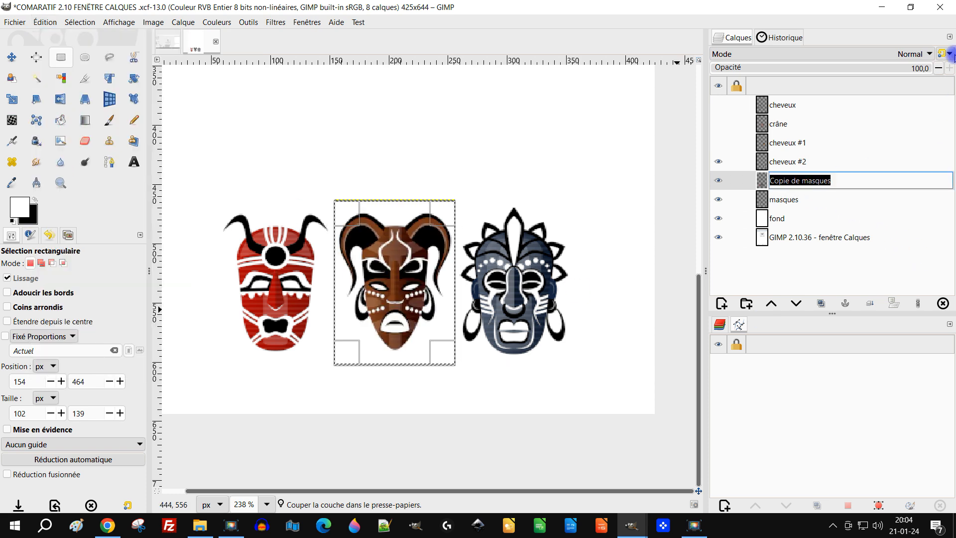
{"action": "type", "text": "c"}
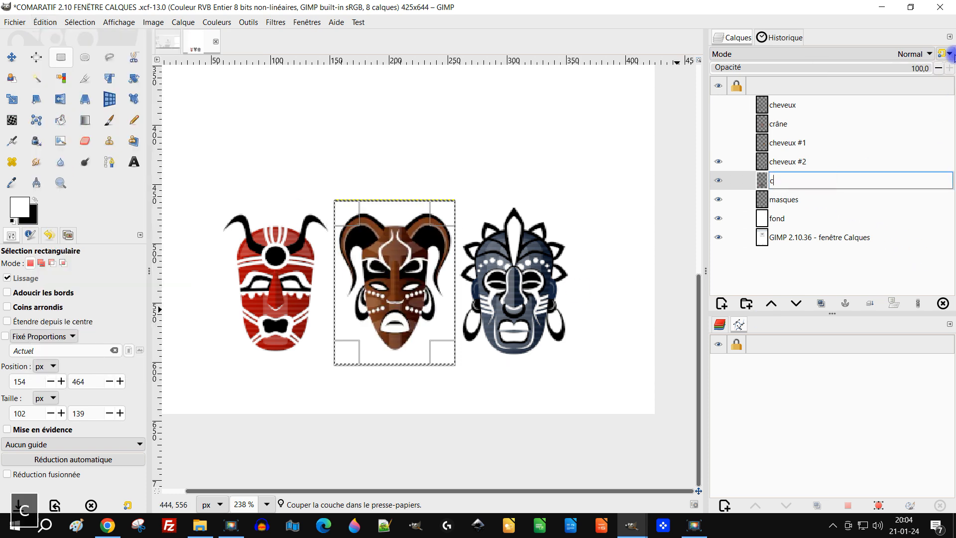
{"action": "type", "text": "ornes"}
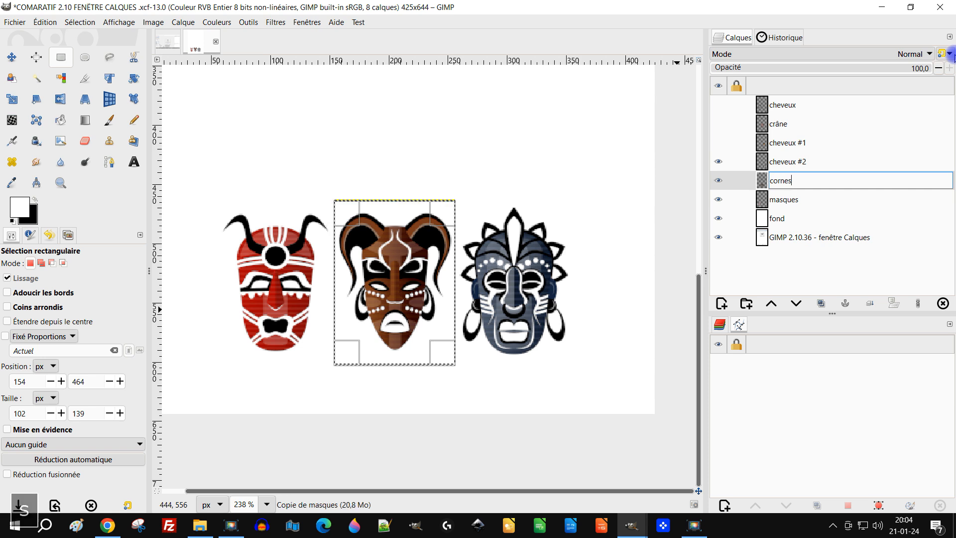
{"action": "key", "text": "Return"}
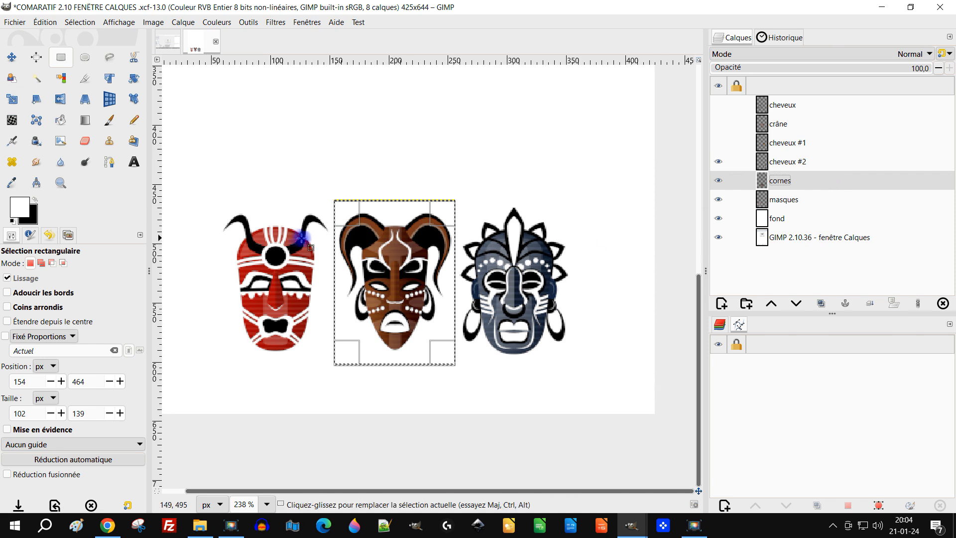
Hide the "cheveux #2" and "cornes" layers, then clear the selection with "masques" as the active layer
{"action": "left_click", "coordinate": [719, 161]}
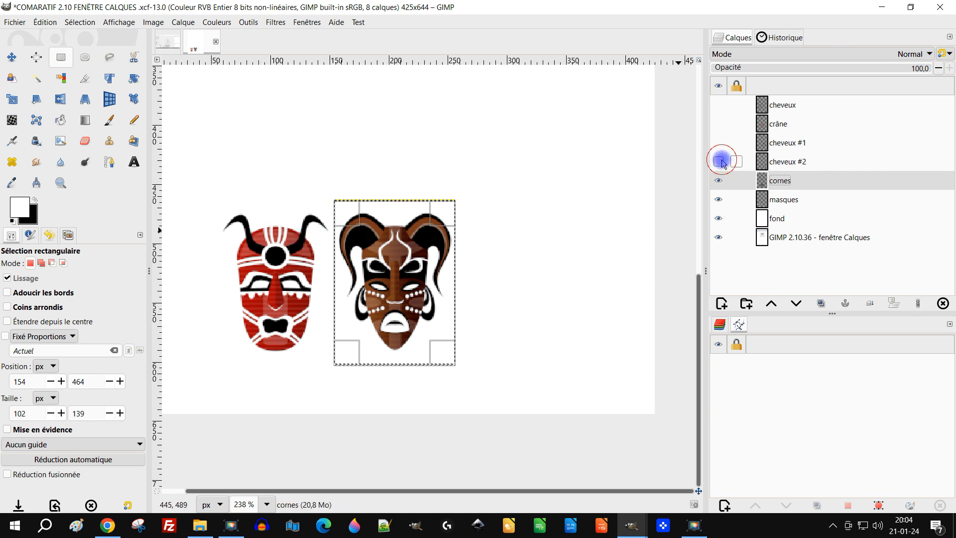
{"action": "left_click", "coordinate": [718, 182]}
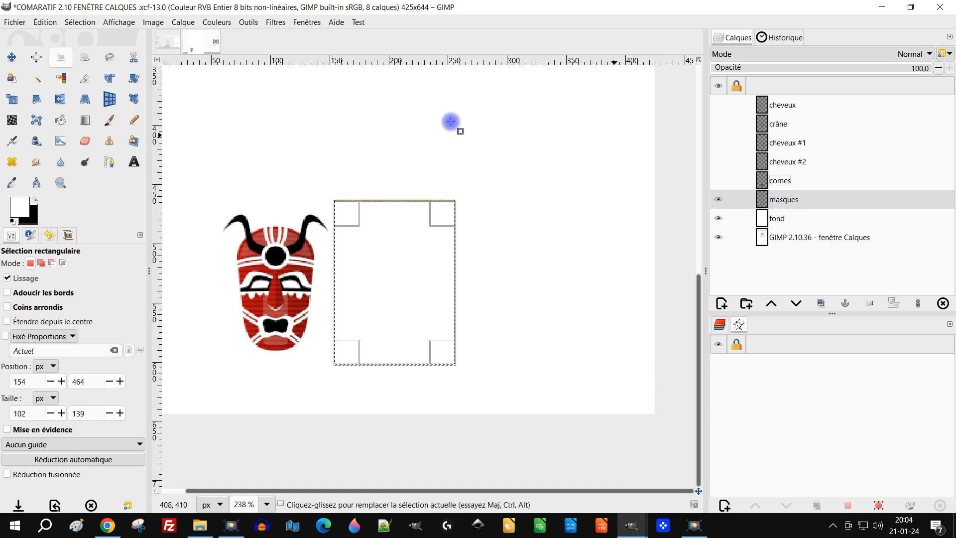
{"action": "left_click", "coordinate": [77, 23]}
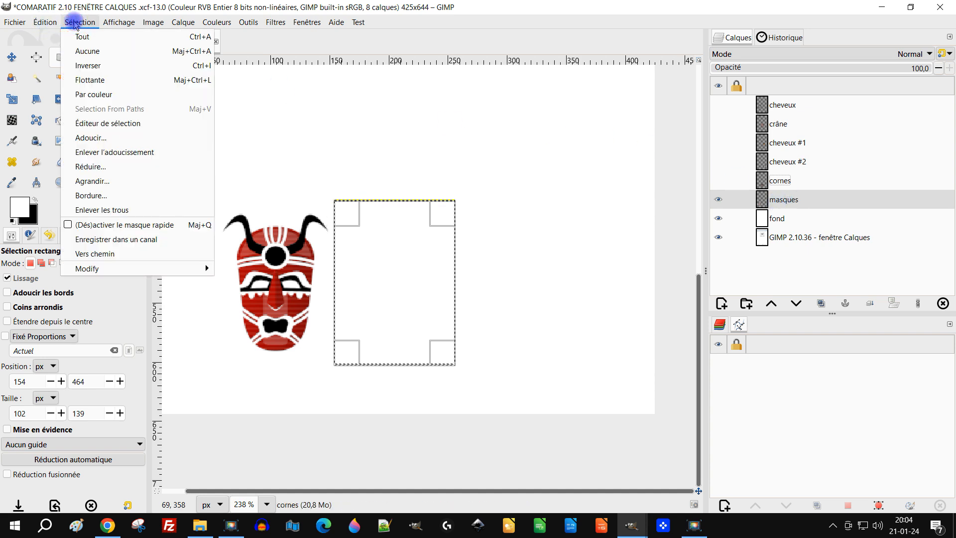
{"action": "left_click", "coordinate": [86, 51]}
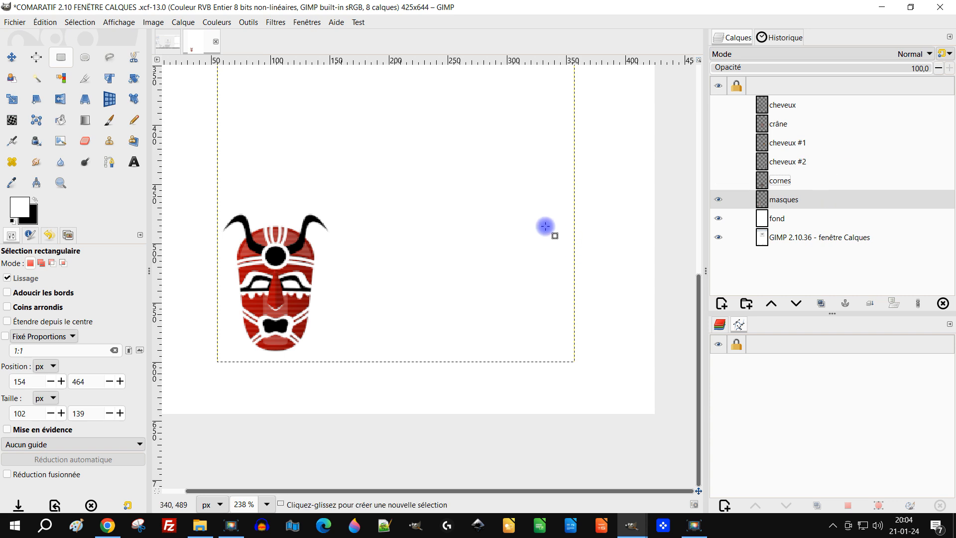
Crop the "masques" layer to its content, the remaining red mask, and rename it as "cornes"
{"action": "scroll", "coordinate": [523, 170], "scroll_direction": "down", "scroll_amount": 3, "text": "ctrl"}
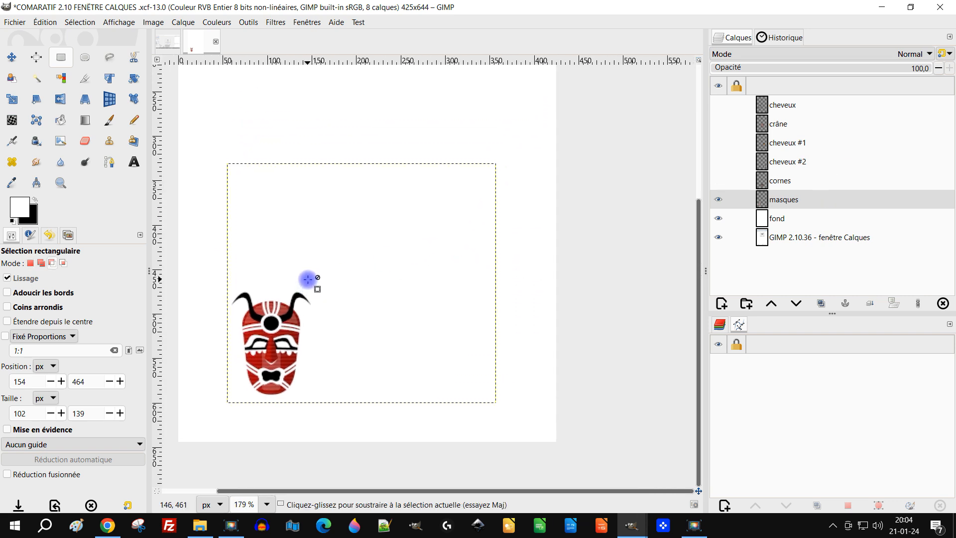
{"action": "scroll", "coordinate": [308, 279], "scroll_direction": "up", "scroll_amount": 1, "text": "ctrl"}
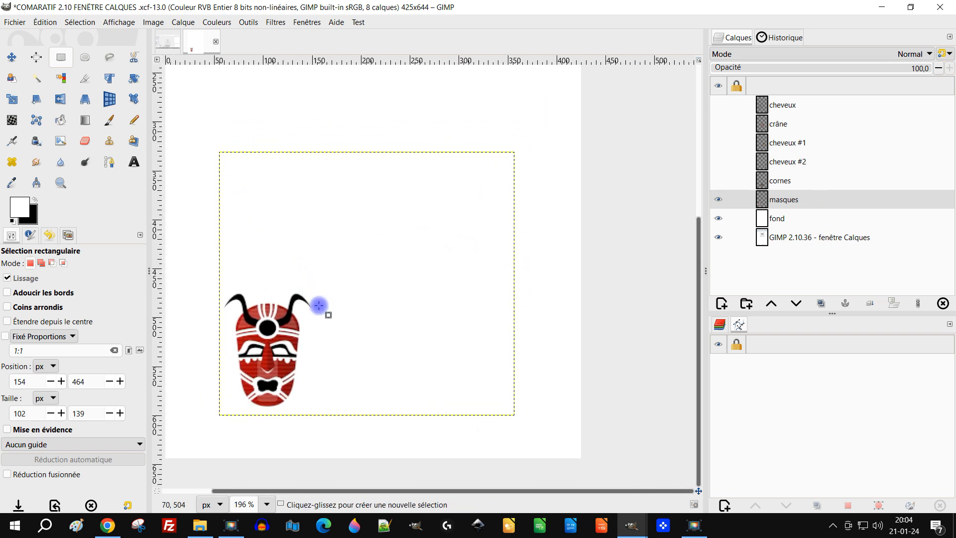
{"action": "left_click", "coordinate": [188, 24]}
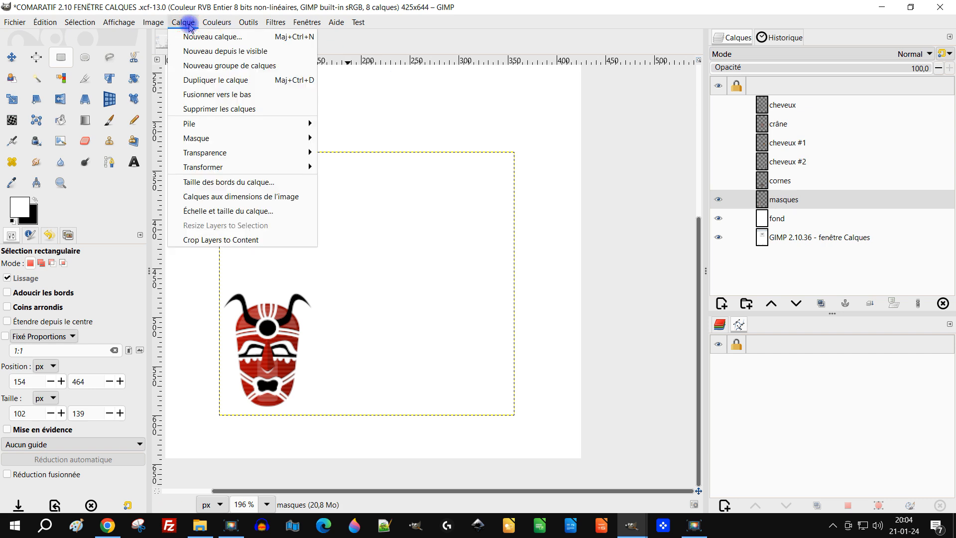
{"action": "left_click", "coordinate": [207, 240]}
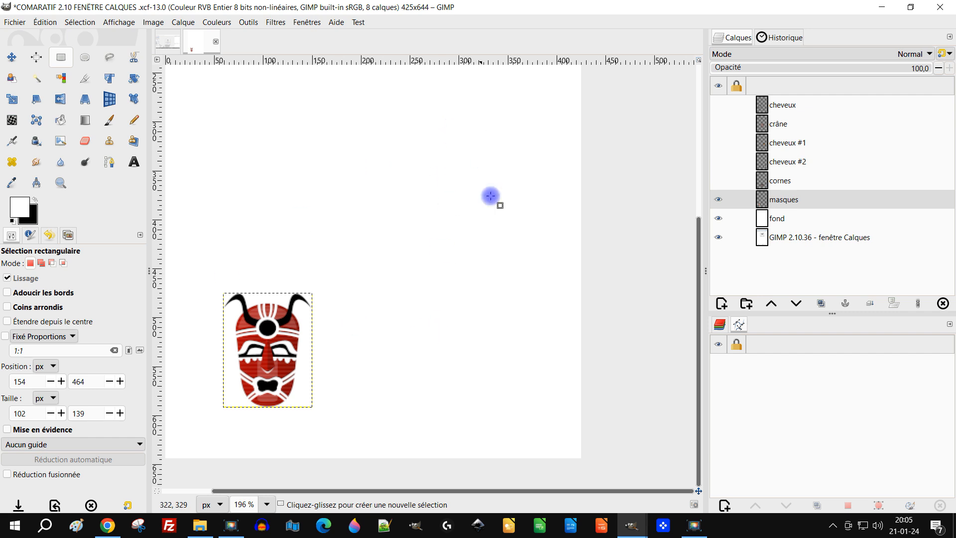
{"action": "double_click", "coordinate": [794, 199]}
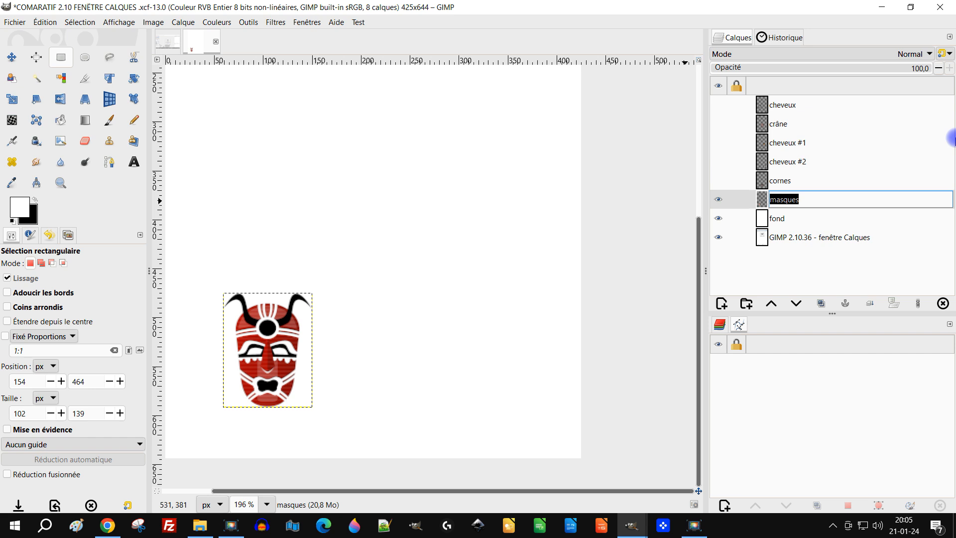
{"action": "type", "text": "cornes"}
{"action": "key", "text": "Return"}
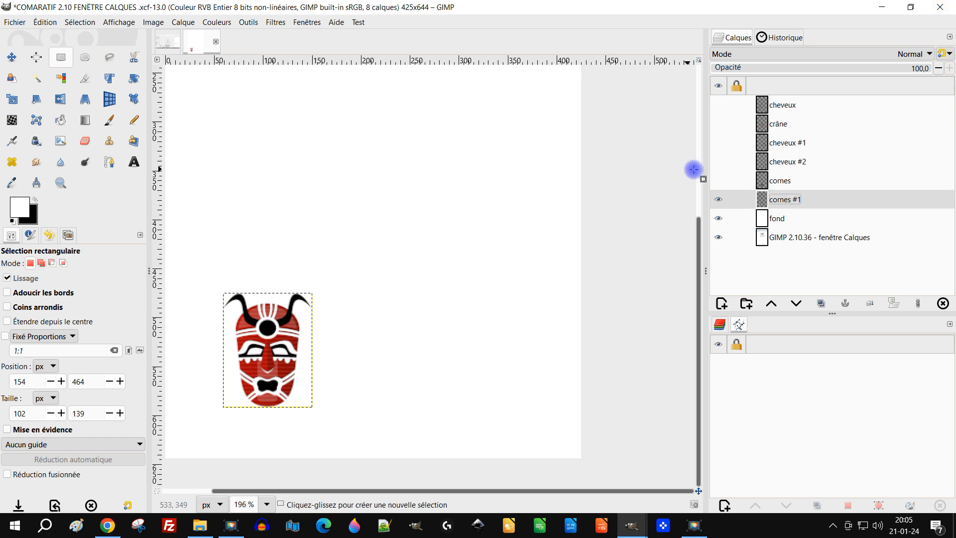
Make the hidden "cornes", "cheveux #2", "cheveux #1", "crâne" and "cheveux" layers visible again
{"action": "left_click", "coordinate": [718, 180]}
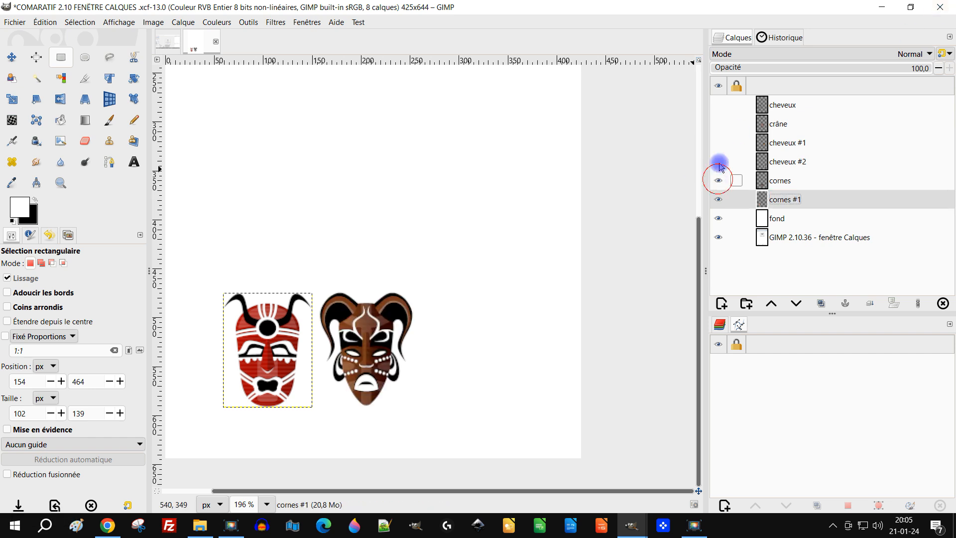
{"action": "left_click", "coordinate": [718, 161]}
{"action": "left_click", "coordinate": [718, 142]}
{"action": "left_click", "coordinate": [718, 125]}
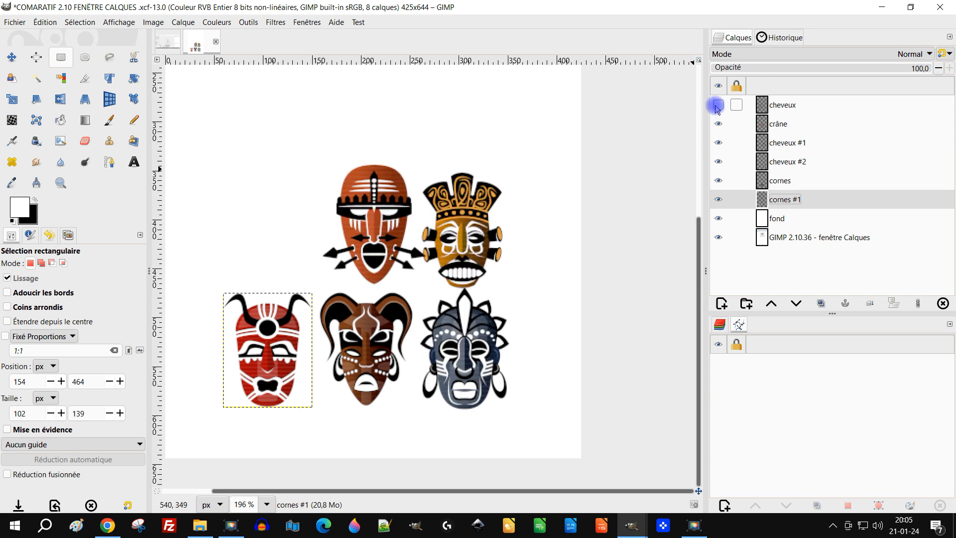
{"action": "left_click", "coordinate": [718, 105]}
Select the "cheveux #2" and "cheveux #1" layers together
{"action": "scroll", "coordinate": [412, 223], "scroll_direction": "down", "scroll_amount": 2}
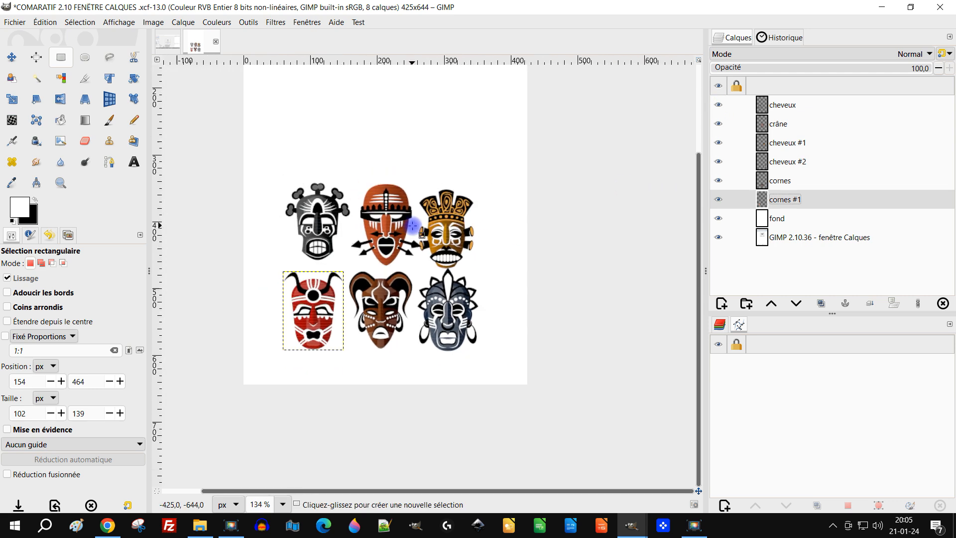
{"action": "scroll", "coordinate": [422, 166], "scroll_direction": "up", "scroll_amount": 5}
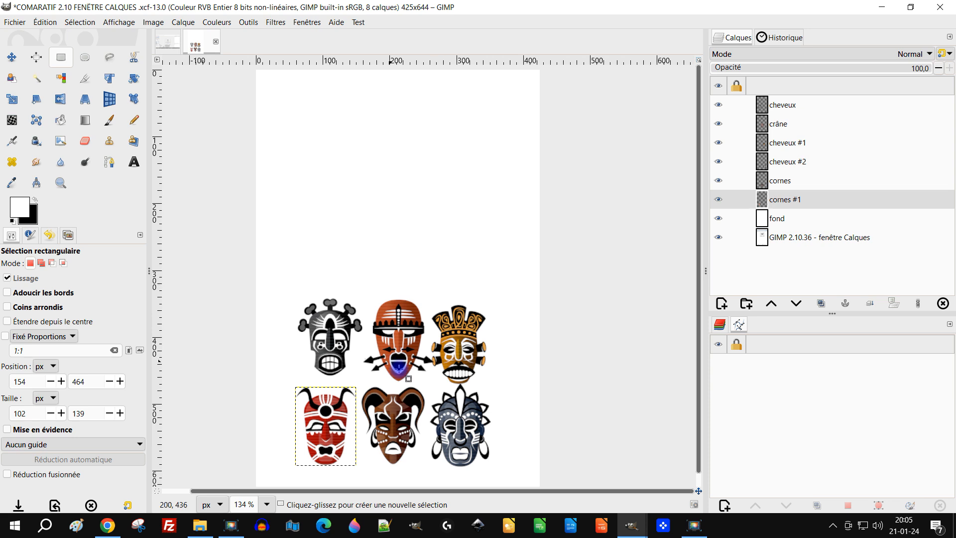
{"action": "scroll", "coordinate": [455, 320], "scroll_direction": "down", "scroll_amount": 1}
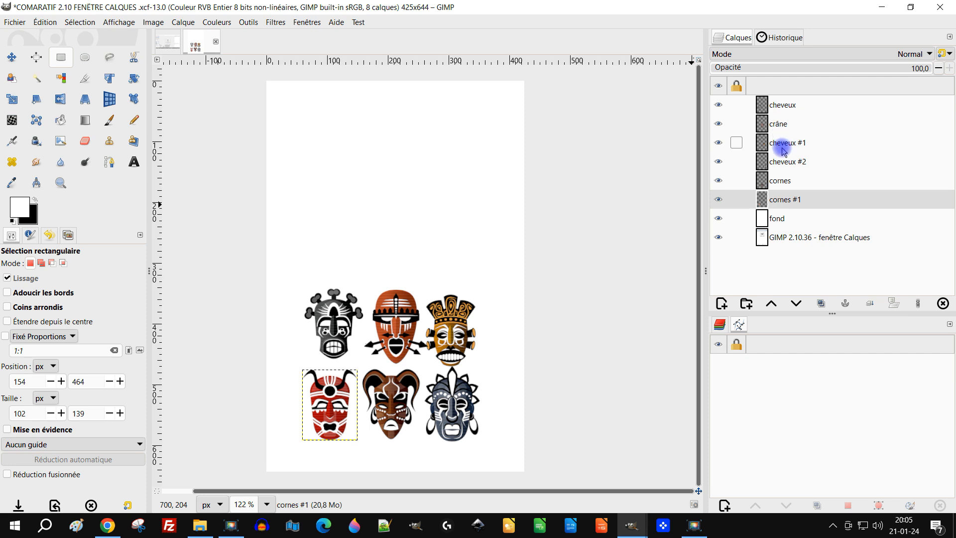
{"action": "left_click", "coordinate": [788, 164]}
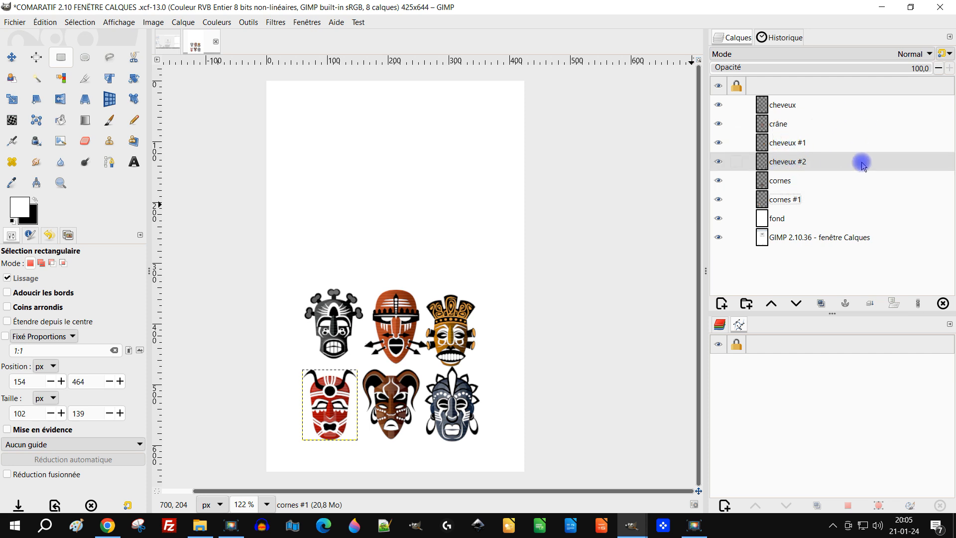
{"action": "left_click", "coordinate": [770, 143], "text": "ctrl"}
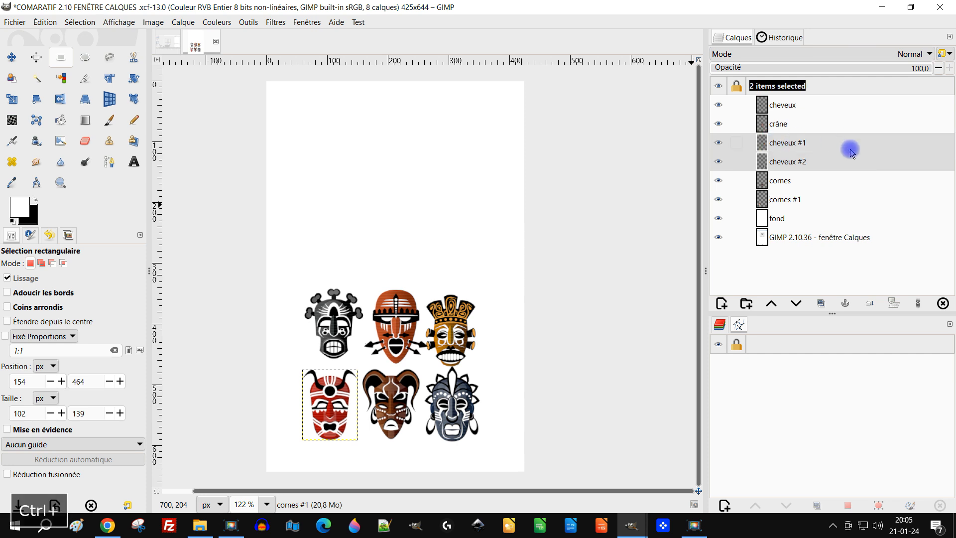
Add the "cheveux" layer to the selected "cheveux #1" and "cheveux #2" layers, then make "cornes" the only selected layer
{"action": "left_click", "coordinate": [791, 106], "text": "ctrl"}
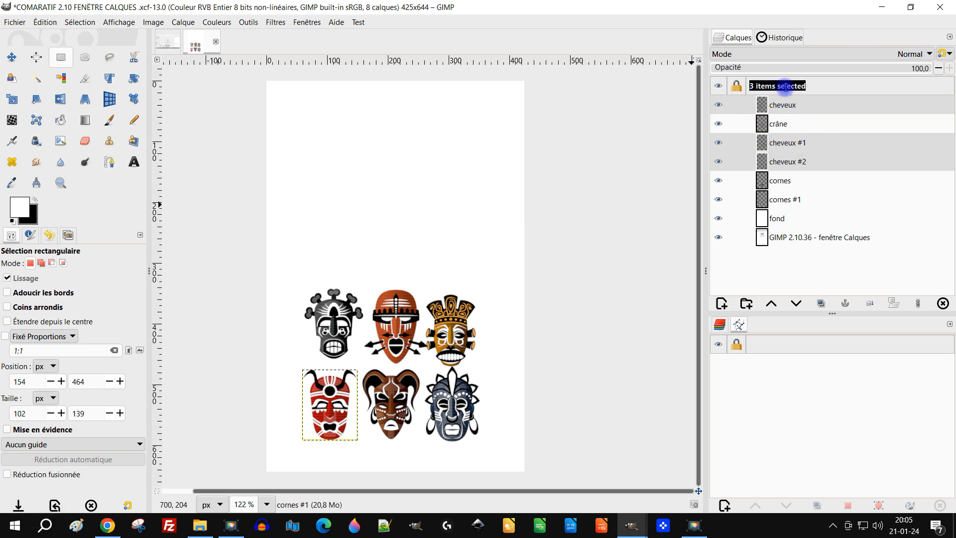
{"action": "left_click", "coordinate": [799, 181]}
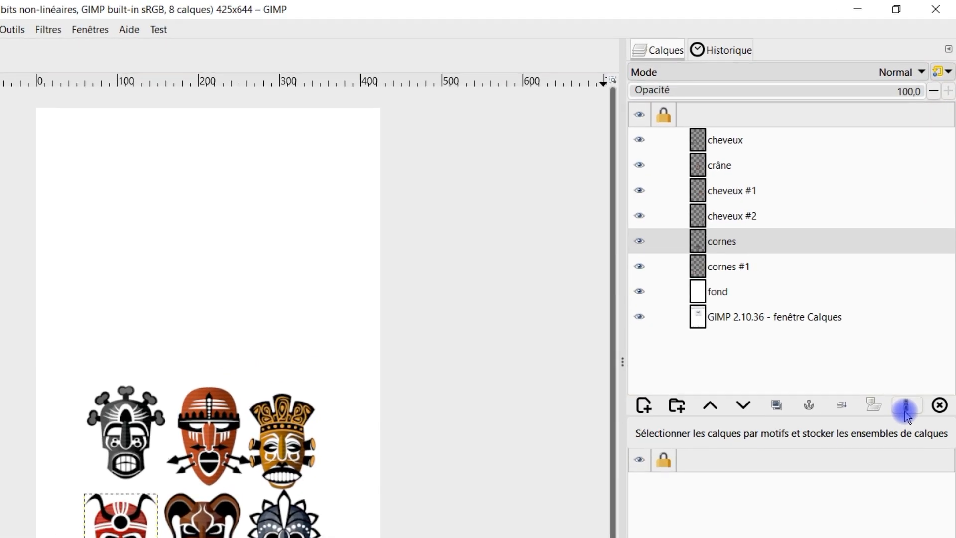
Show only the "GIMP 2.10.36 - fenêtre Calques" layer, then make all the other layers visible again
{"action": "left_click", "coordinate": [640, 316], "text": "shift"}
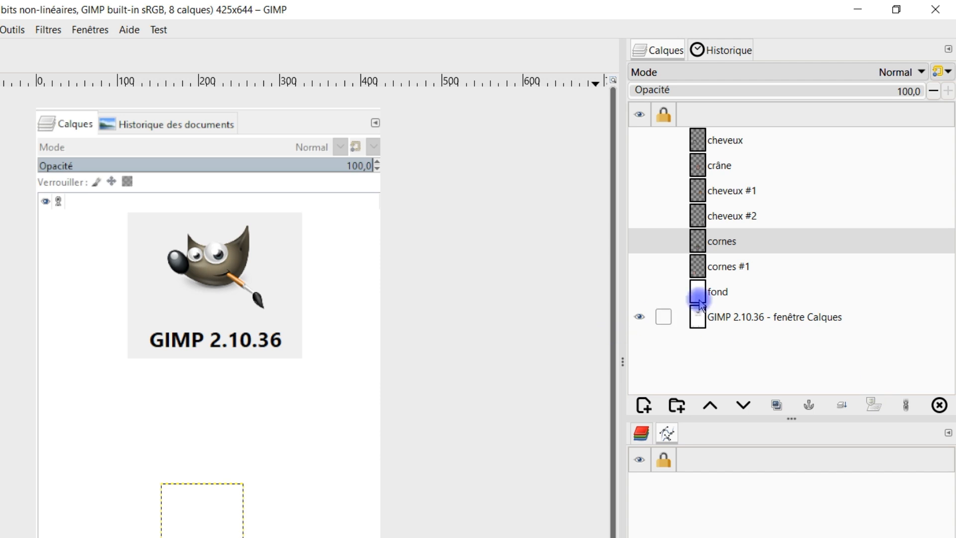
{"action": "left_click", "coordinate": [638, 293], "text": "shift"}
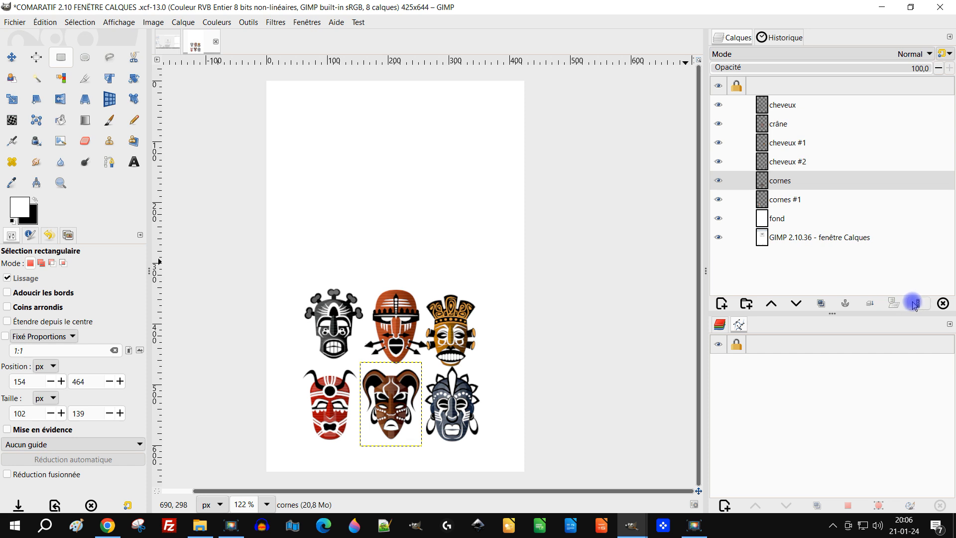
Select layers by a text search for "cheveux" and store that search as a layer set
{"action": "left_click", "coordinate": [918, 304]}
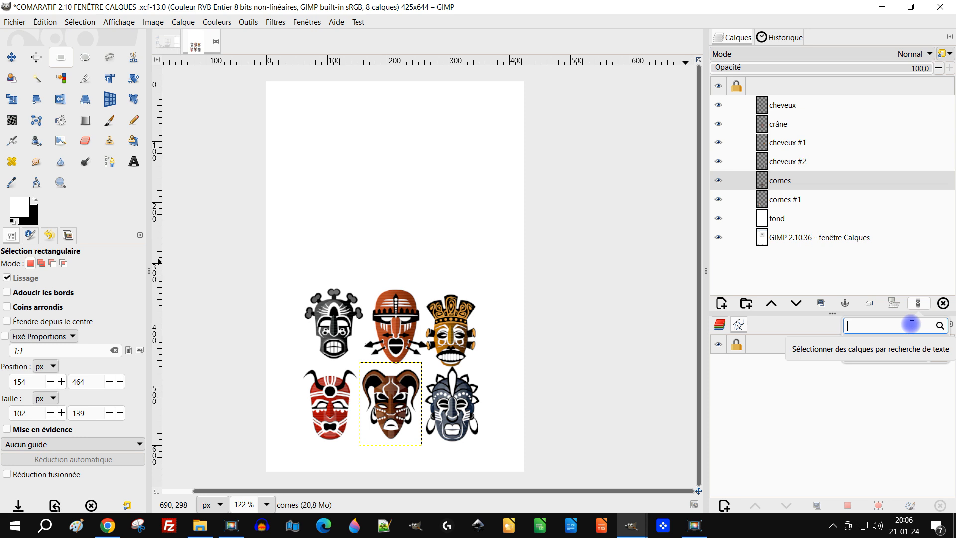
{"action": "type", "text": "cheve"}
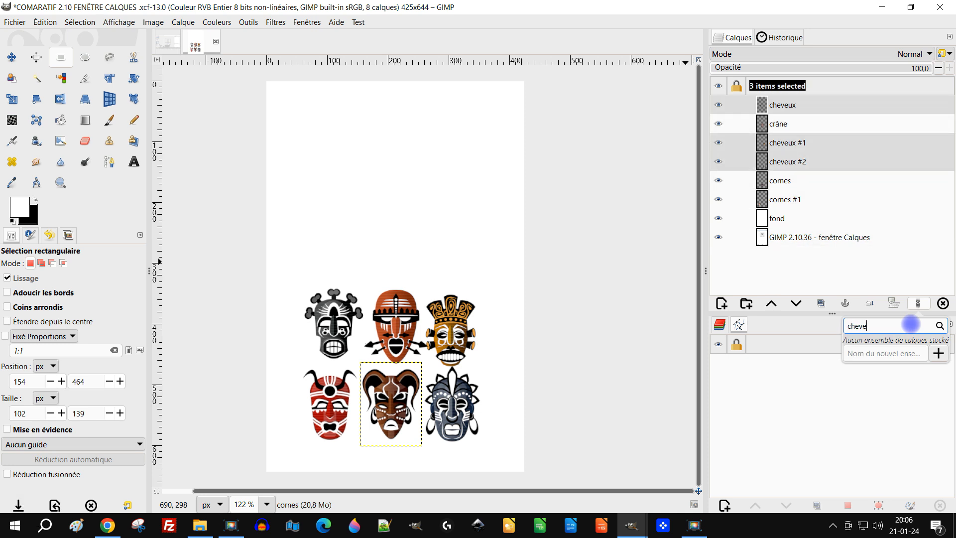
{"action": "type", "text": "ux"}
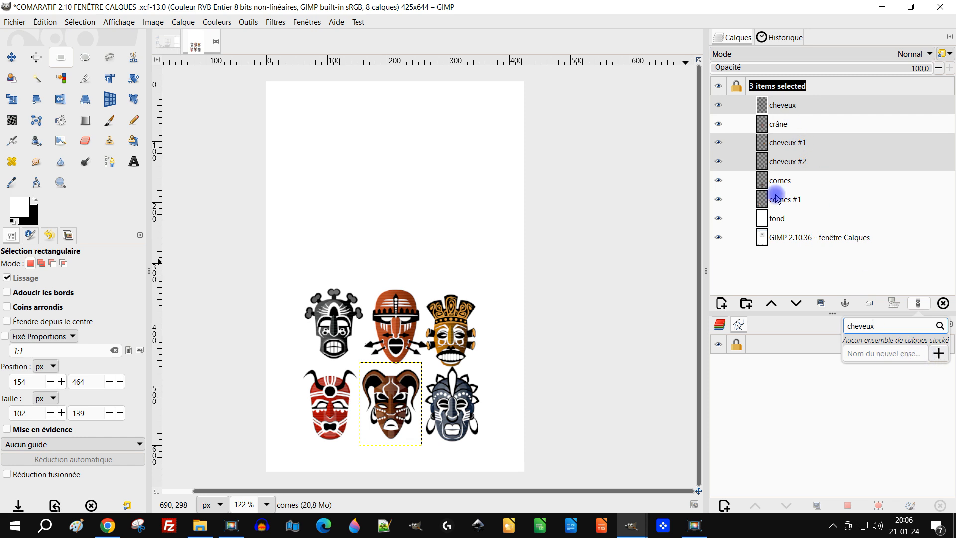
{"action": "left_click", "coordinate": [938, 354]}
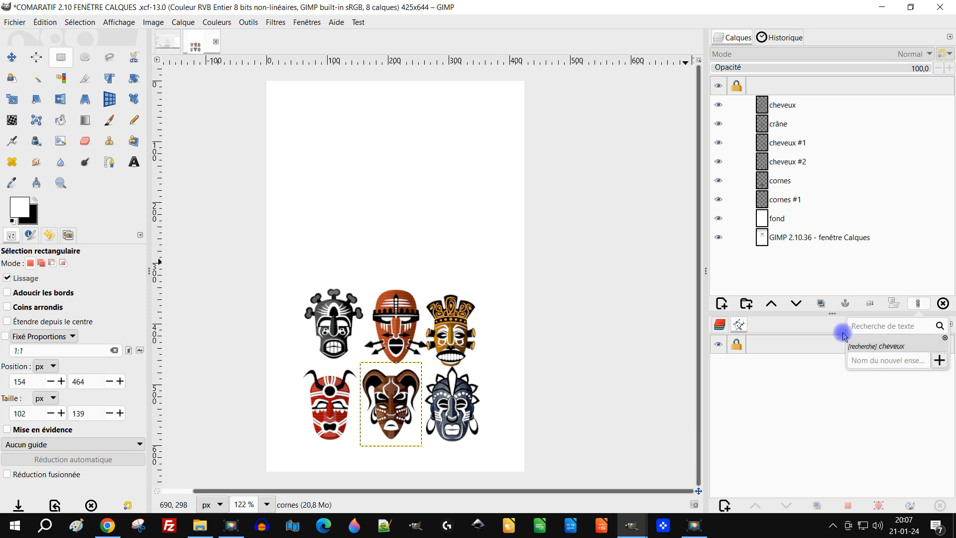
Try to recall the stored "cheveux" layer set, reopening the list of stored sets between attempts
{"action": "left_click", "coordinate": [866, 351]}
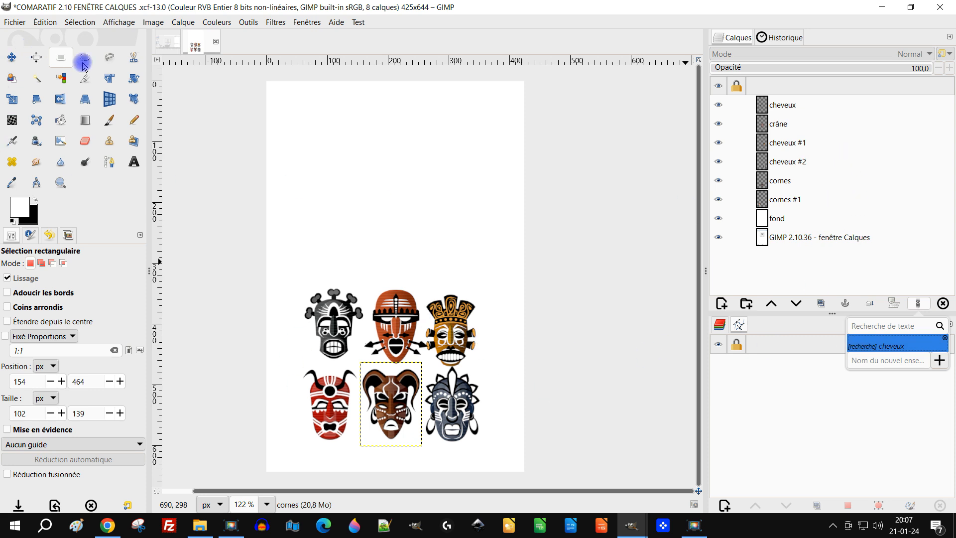
{"action": "left_click", "coordinate": [252, 46]}
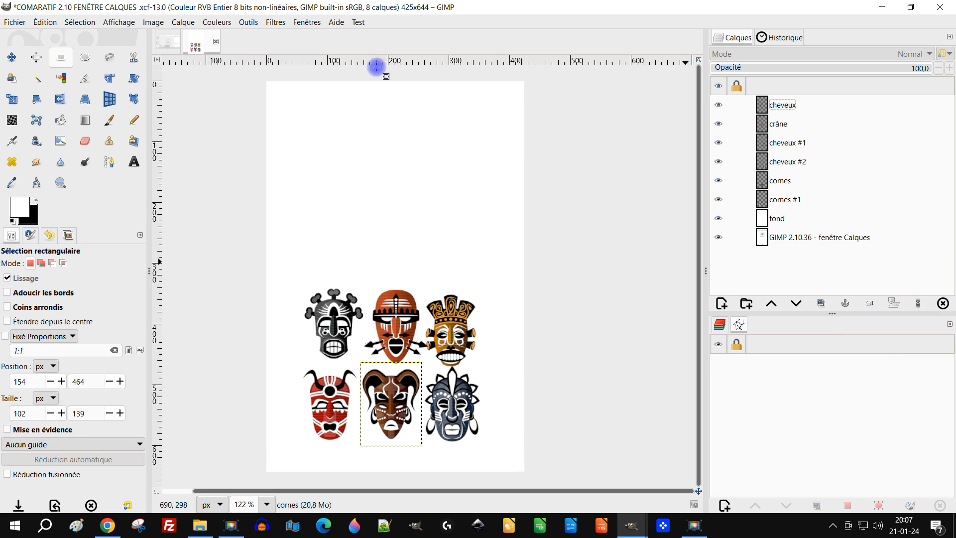
{"action": "left_click", "coordinate": [919, 304]}
{"action": "left_click", "coordinate": [884, 350]}
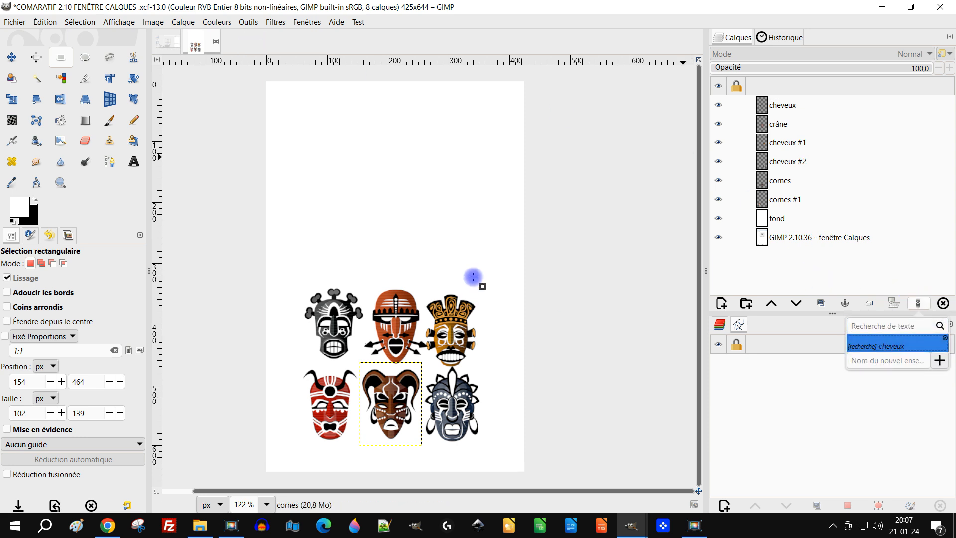
{"action": "left_click", "coordinate": [332, 214]}
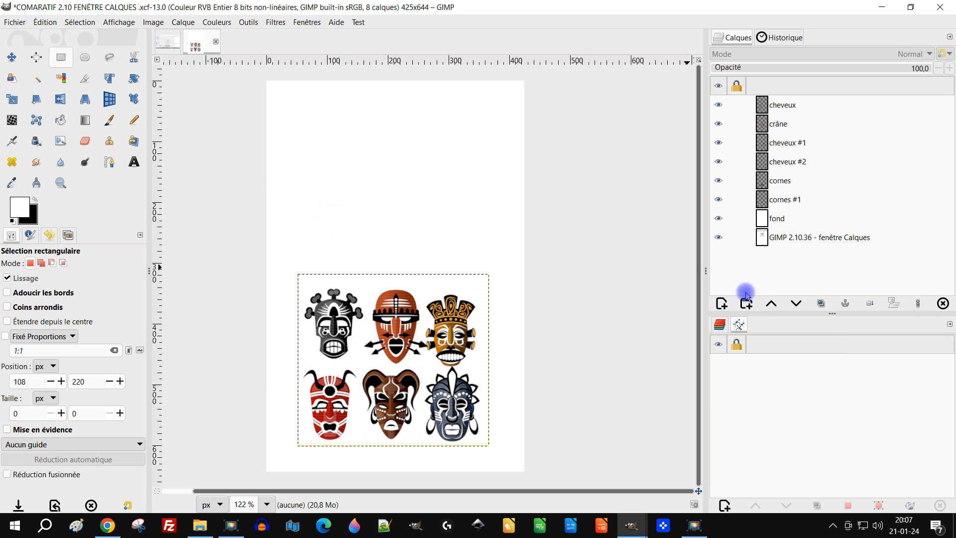
{"action": "left_click", "coordinate": [919, 304]}
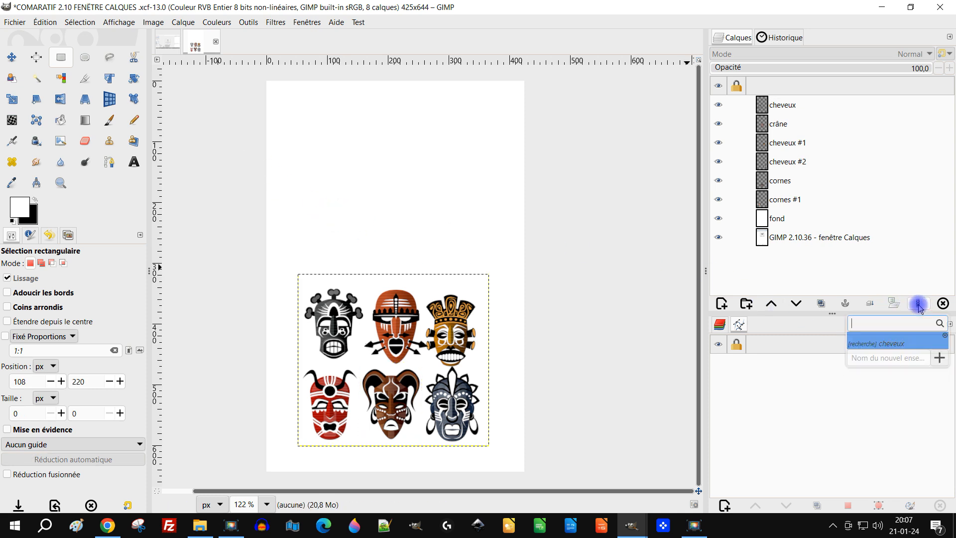
{"action": "left_click", "coordinate": [878, 347]}
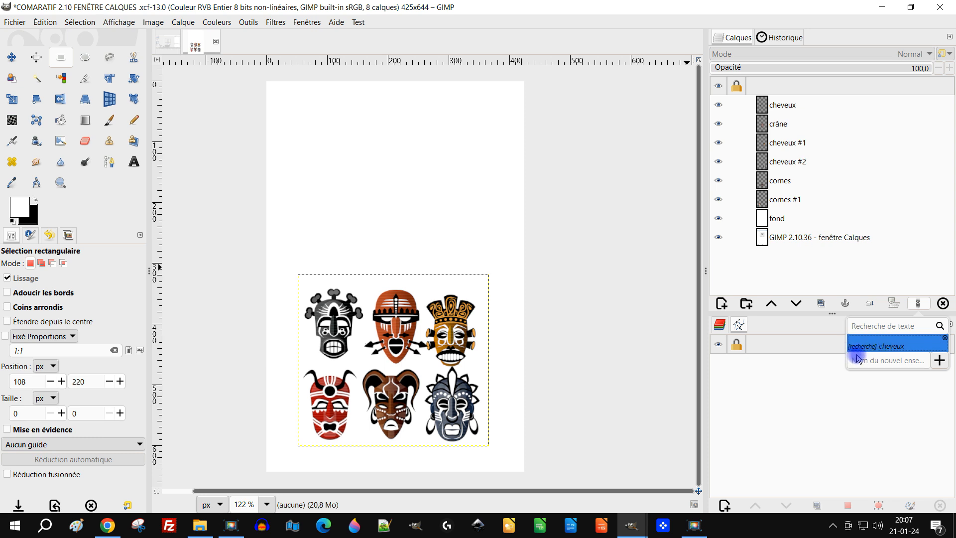
With the Move tool active, select the "cornes" layer, then recall the stored "cheveux" layer set
{"action": "left_click", "coordinate": [11, 56]}
{"action": "left_click", "coordinate": [11, 57]}
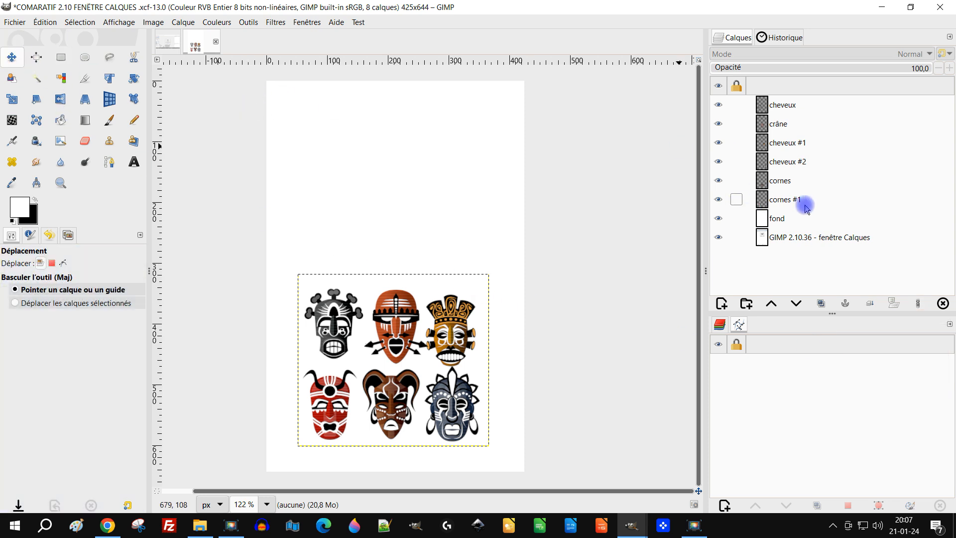
{"action": "left_click", "coordinate": [795, 183]}
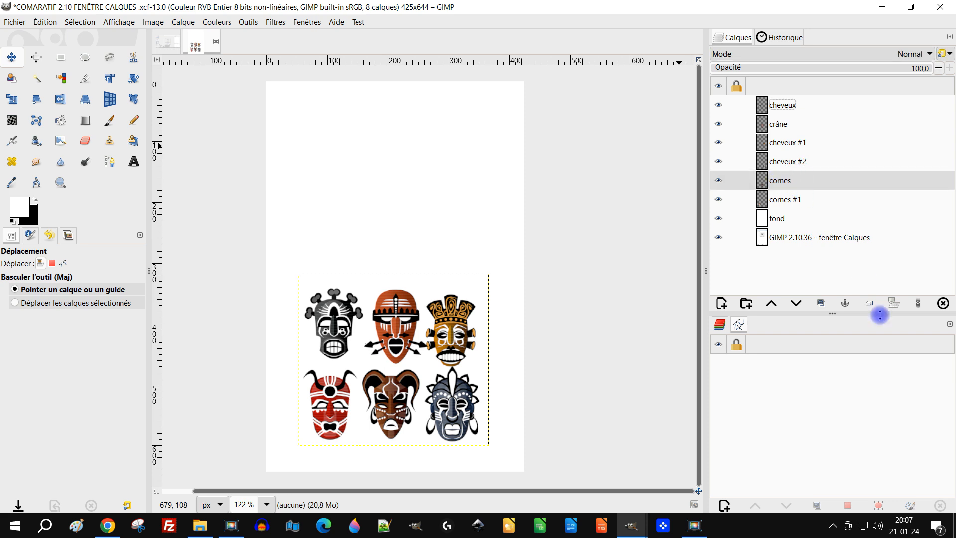
{"action": "left_click", "coordinate": [919, 305]}
{"action": "left_click", "coordinate": [891, 347]}
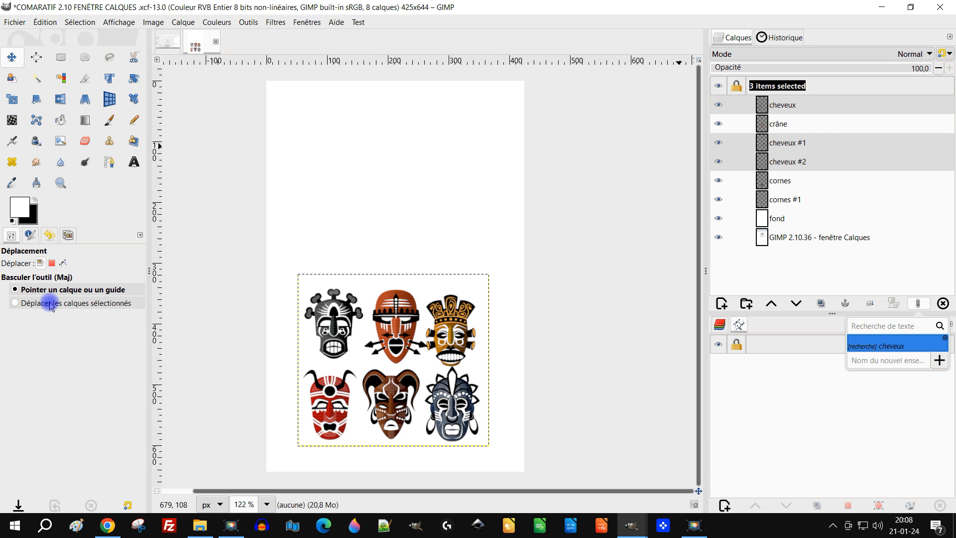
Set the Move tool to move the selected layers and shift the three "cheveux" masks together to the upper part of the canvas
{"action": "left_click", "coordinate": [22, 305]}
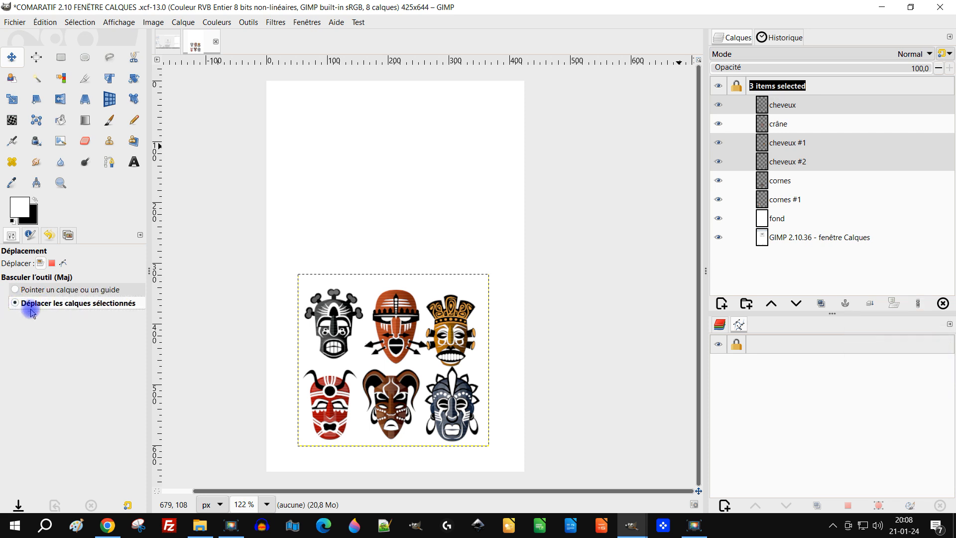
{"action": "left_click_drag", "start_coordinate": [347, 329], "coordinate": [326, 133]}
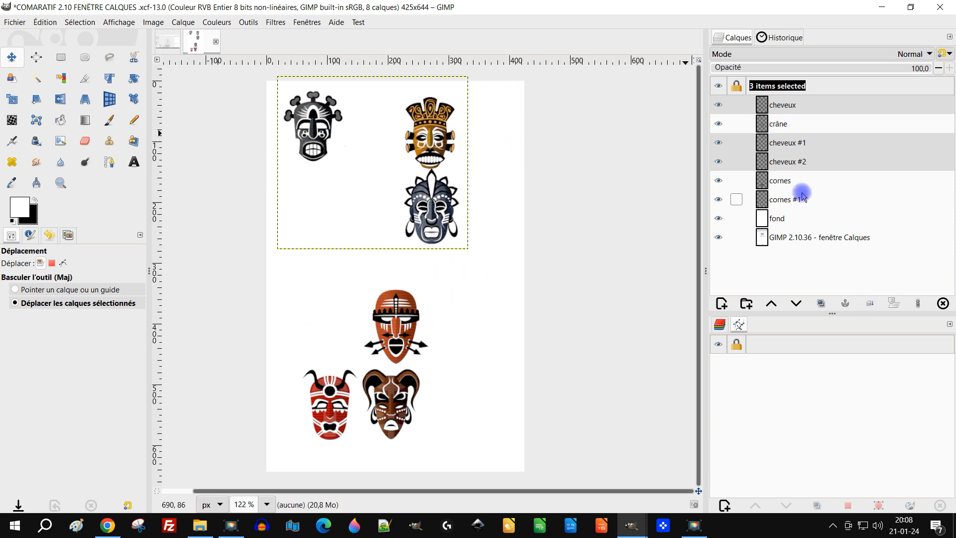
Select layers by a text search for "cornes" and store that search as a second layer set
{"action": "left_click", "coordinate": [919, 303]}
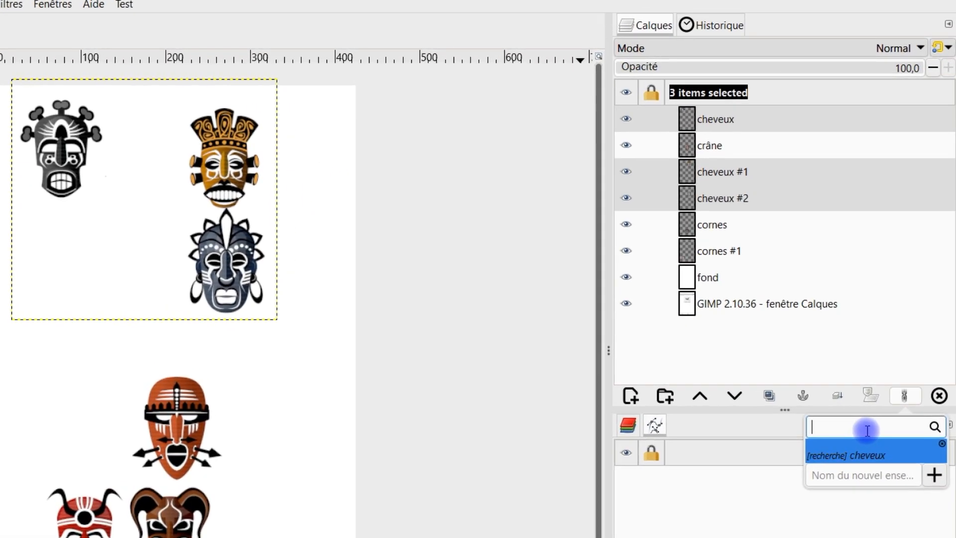
{"action": "type", "text": "cor"}
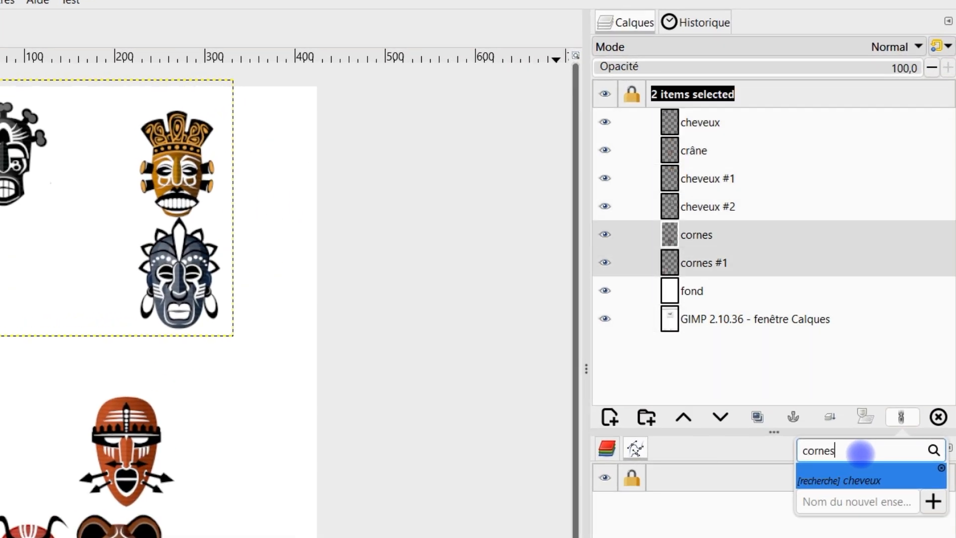
{"action": "type", "text": "nes"}
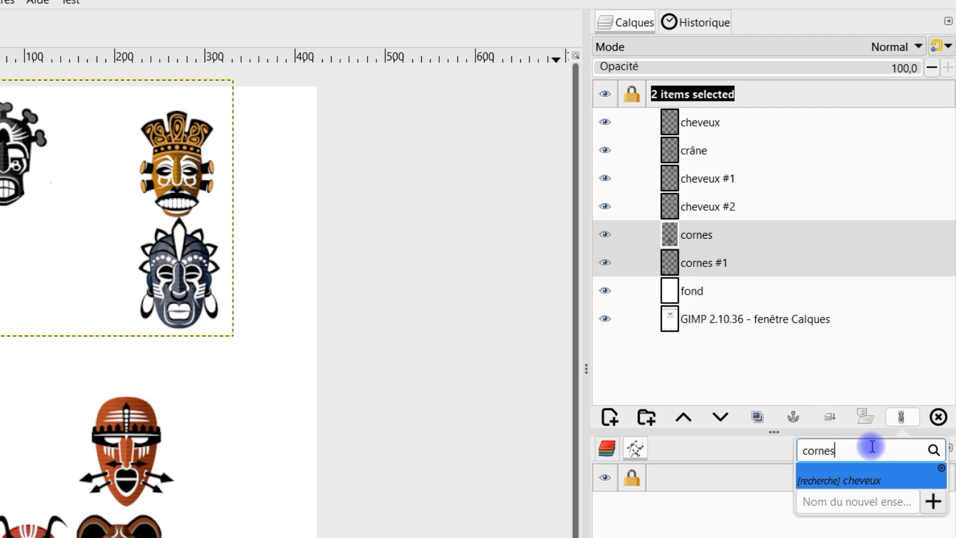
{"action": "left_click", "coordinate": [932, 502]}
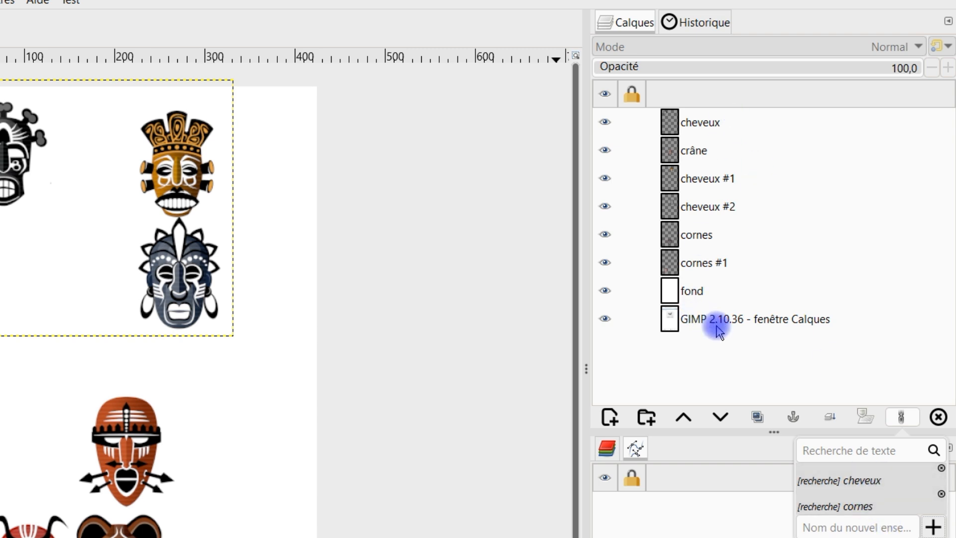
Switch between the stored "cheveux" and "cornes" layer sets, ending on the "cornes" set
{"action": "left_click", "coordinate": [838, 509]}
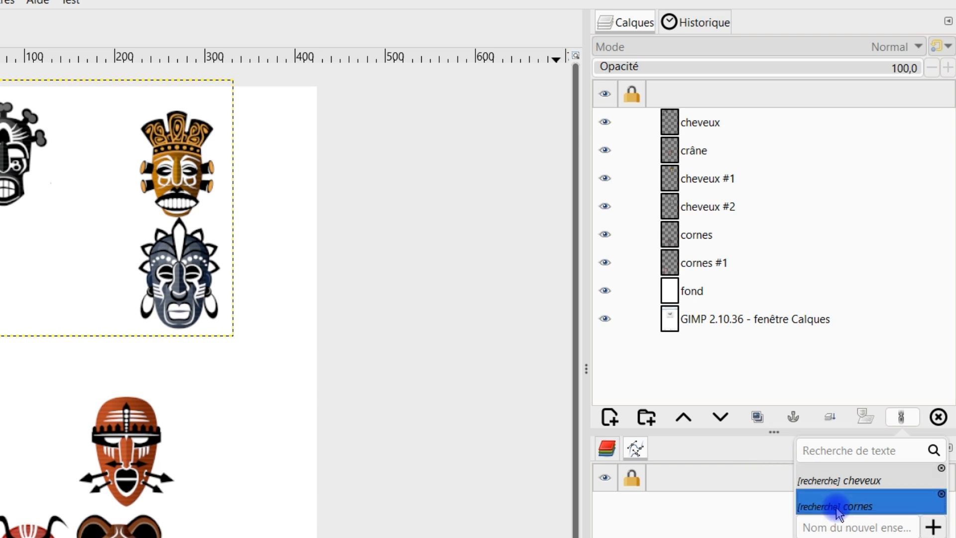
{"action": "left_click", "coordinate": [846, 483]}
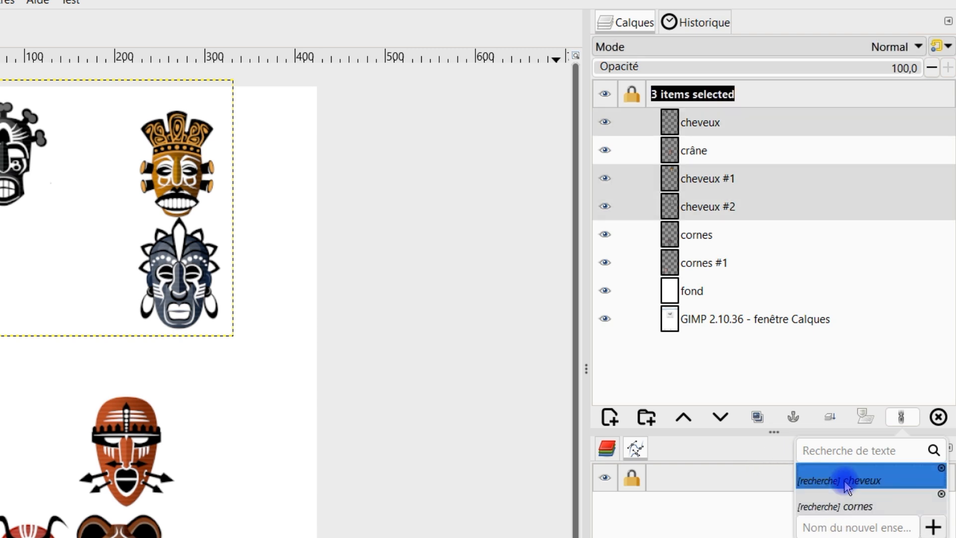
{"action": "left_click", "coordinate": [853, 508]}
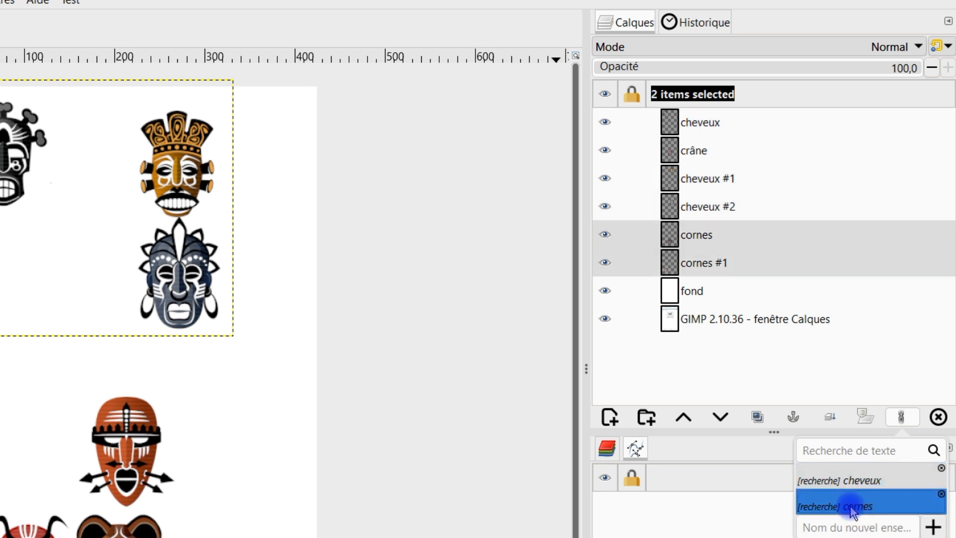
Delete the stored "cornes" layer set, close the list of sets and make "fond" the only selected layer
{"action": "left_click", "coordinate": [941, 494]}
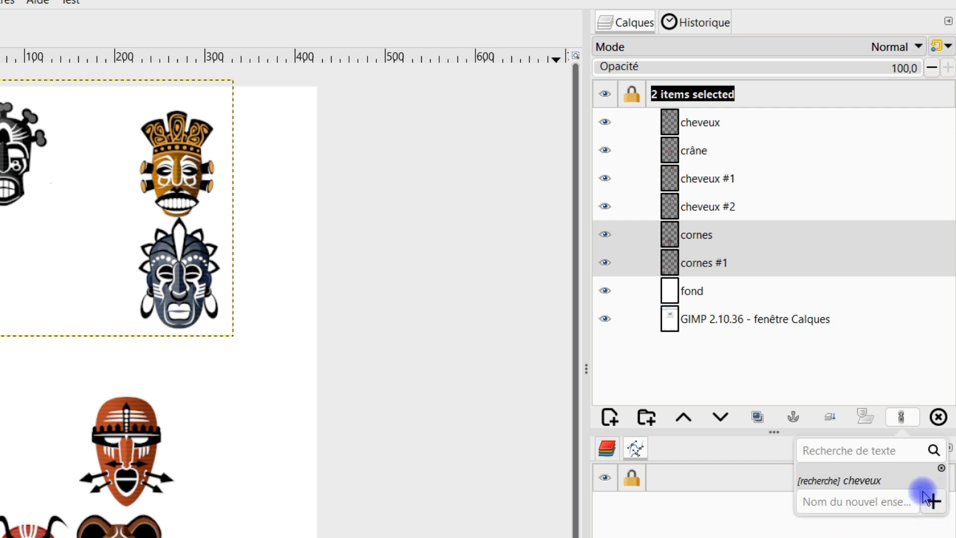
{"action": "left_click", "coordinate": [758, 470]}
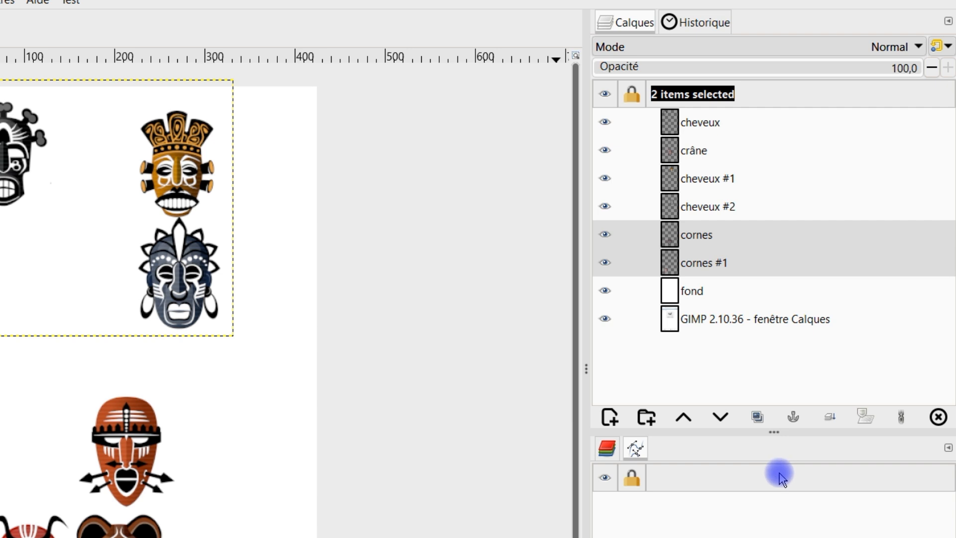
{"action": "left_click", "coordinate": [737, 292]}
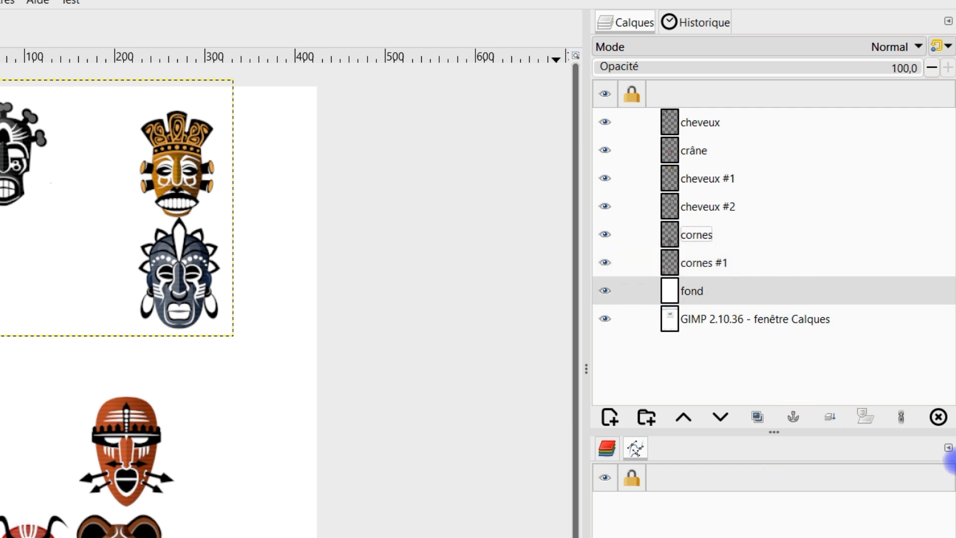
Search the layers for "cornes" again and store the search as a layer set next to "cheveux"
{"action": "left_click", "coordinate": [902, 417]}
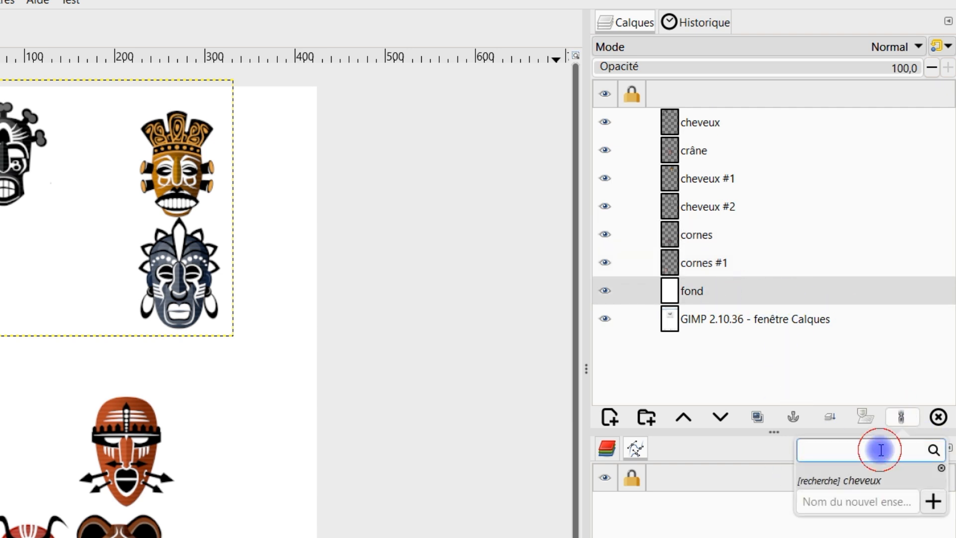
{"action": "type", "text": "cornes"}
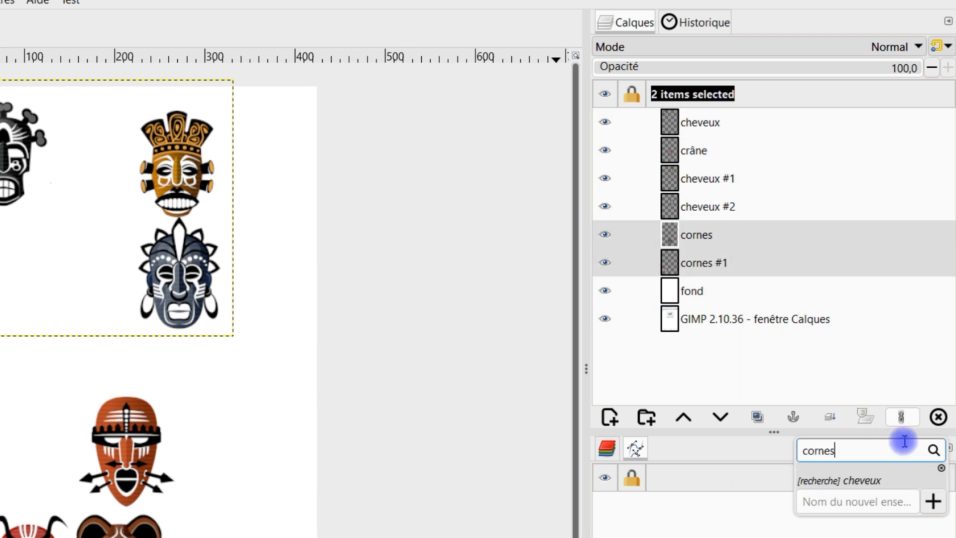
{"action": "left_click", "coordinate": [934, 504]}
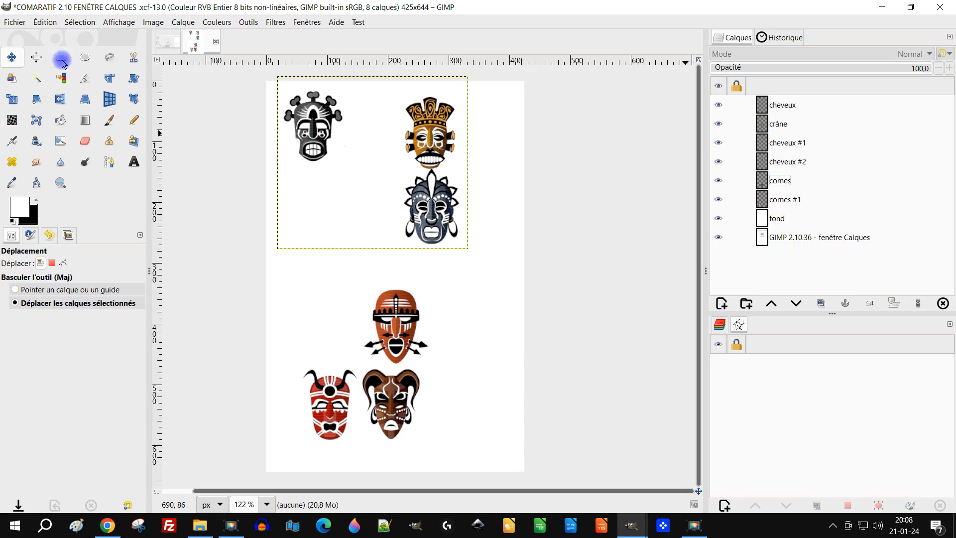
Try to recall the stored "cornes" layer set while no layer is selected, and close the list of sets
{"action": "left_click", "coordinate": [62, 60]}
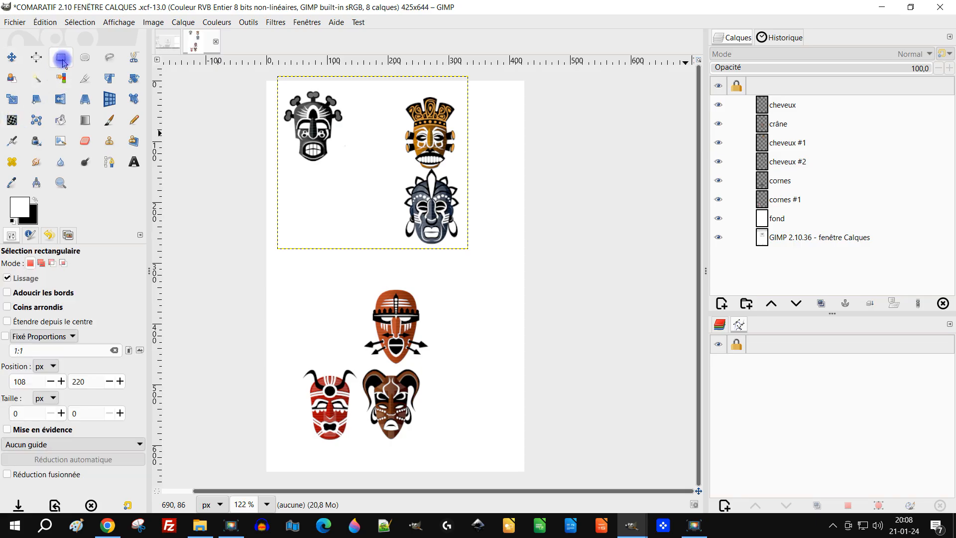
{"action": "left_click", "coordinate": [12, 59]}
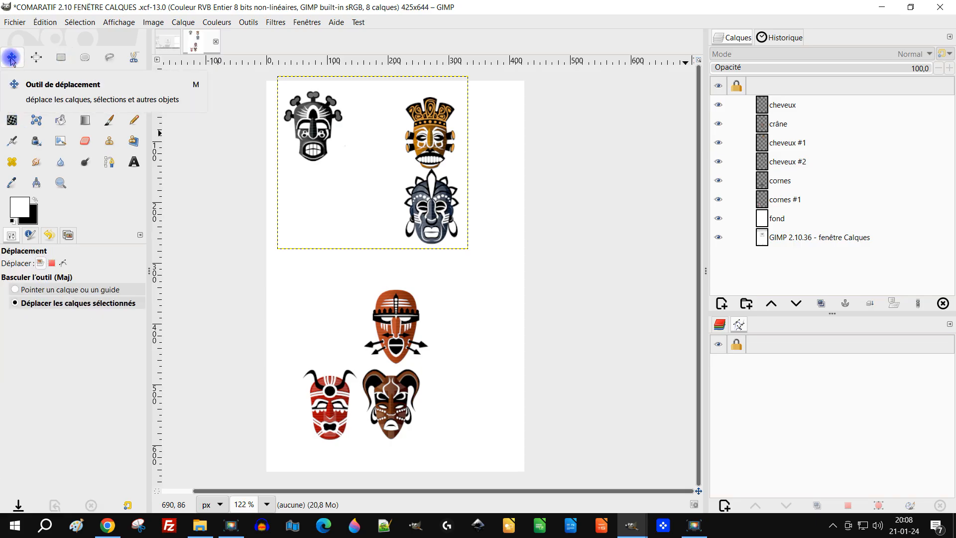
{"action": "left_click", "coordinate": [918, 303]}
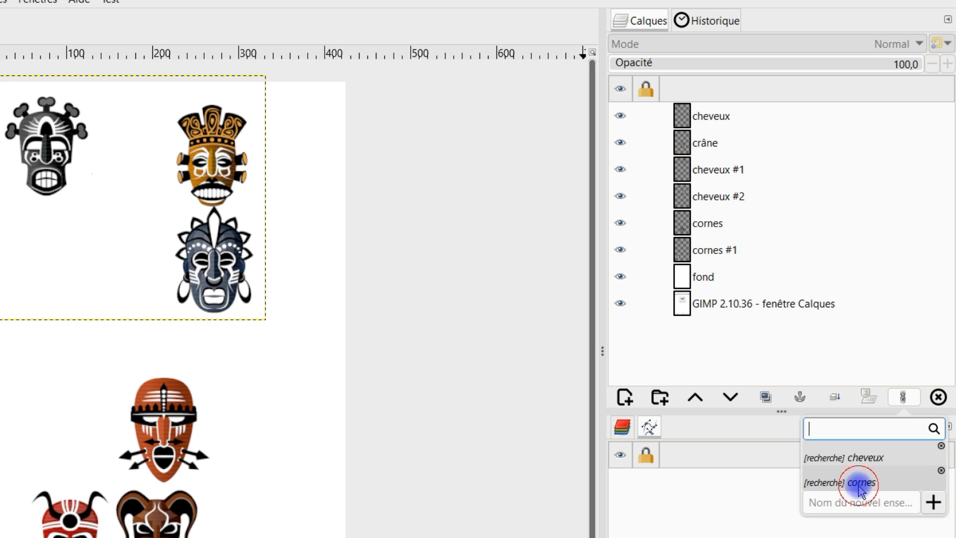
{"action": "left_click", "coordinate": [860, 485]}
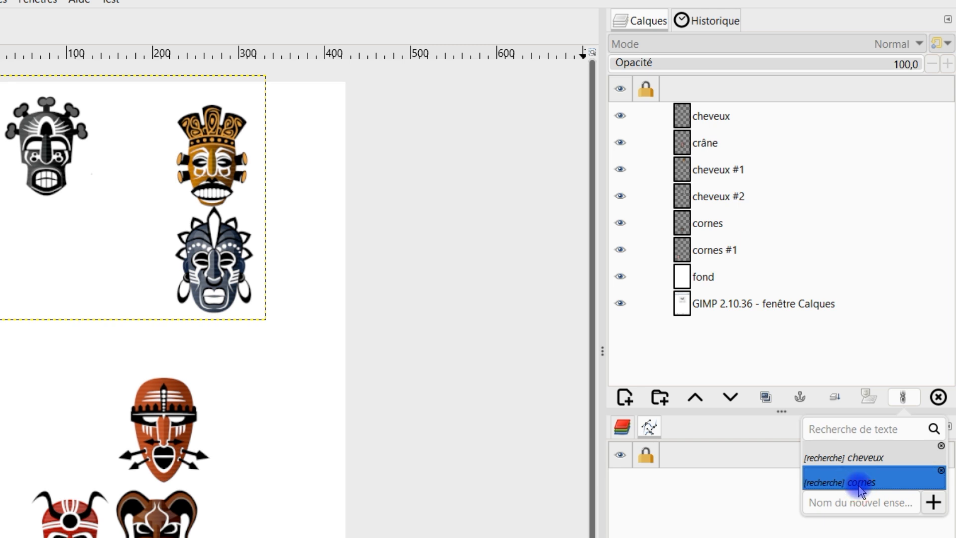
{"action": "left_click", "coordinate": [765, 460]}
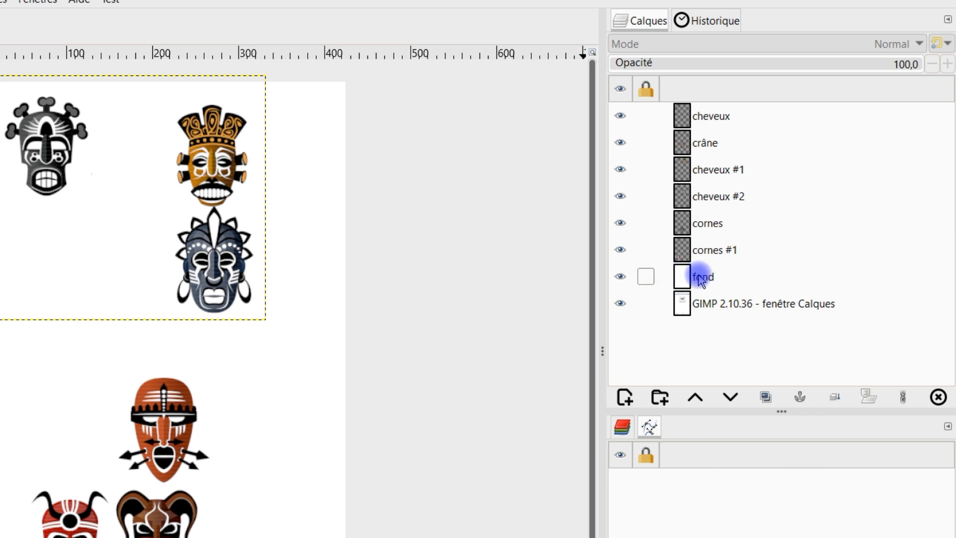
Make "fond" the active layer and recall the stored "cornes" and "cheveux" layer sets in turn, ending on "cornes"
{"action": "left_click", "coordinate": [746, 278]}
{"action": "left_click", "coordinate": [903, 399]}
{"action": "left_click", "coordinate": [857, 482]}
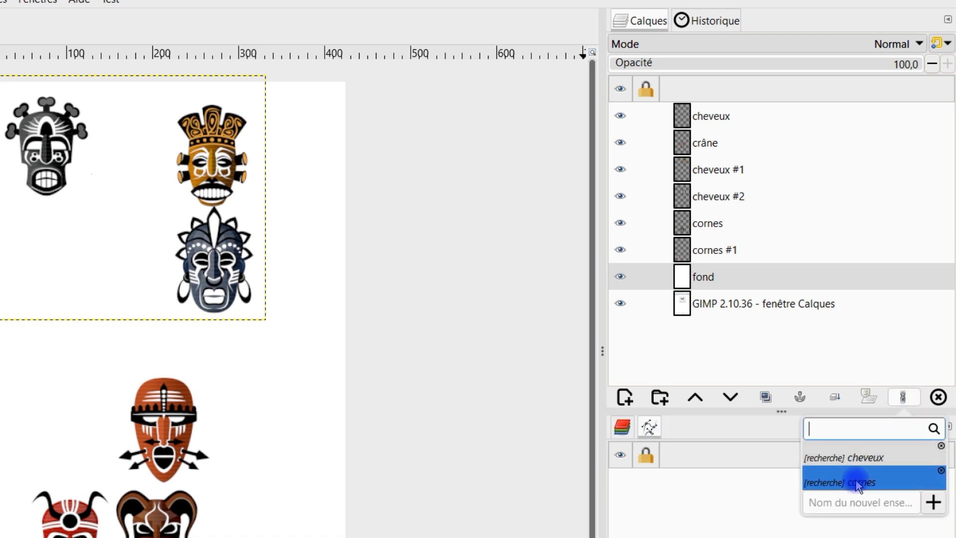
{"action": "left_click", "coordinate": [858, 482]}
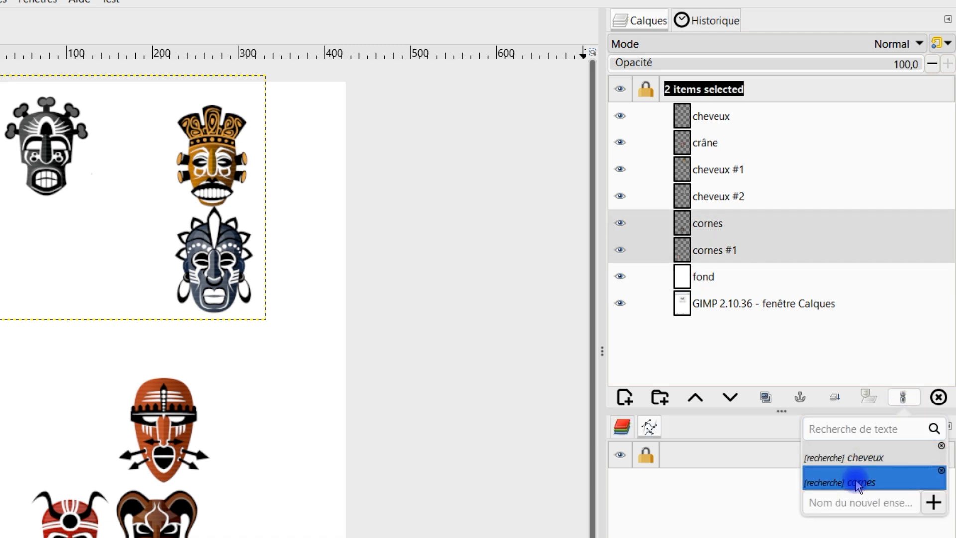
{"action": "left_click", "coordinate": [856, 456]}
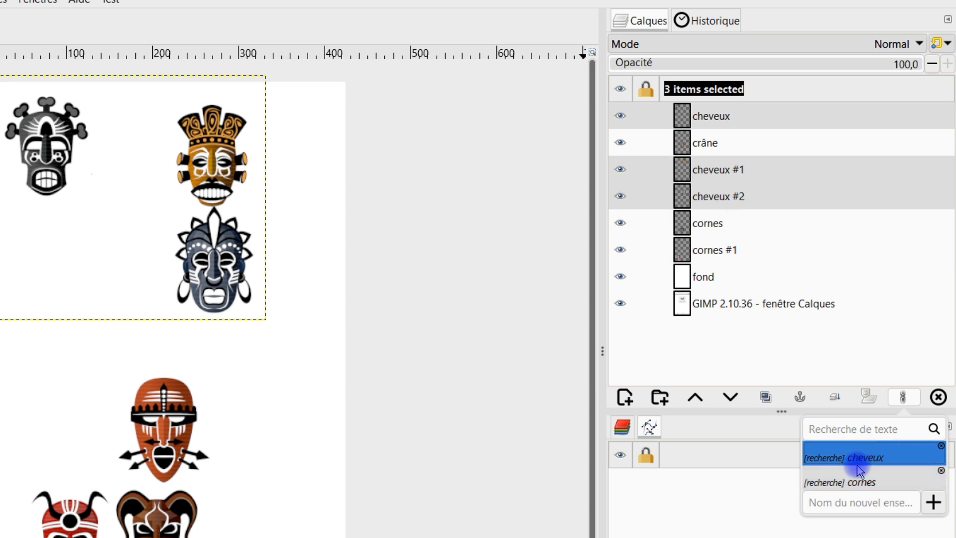
{"action": "left_click", "coordinate": [857, 483]}
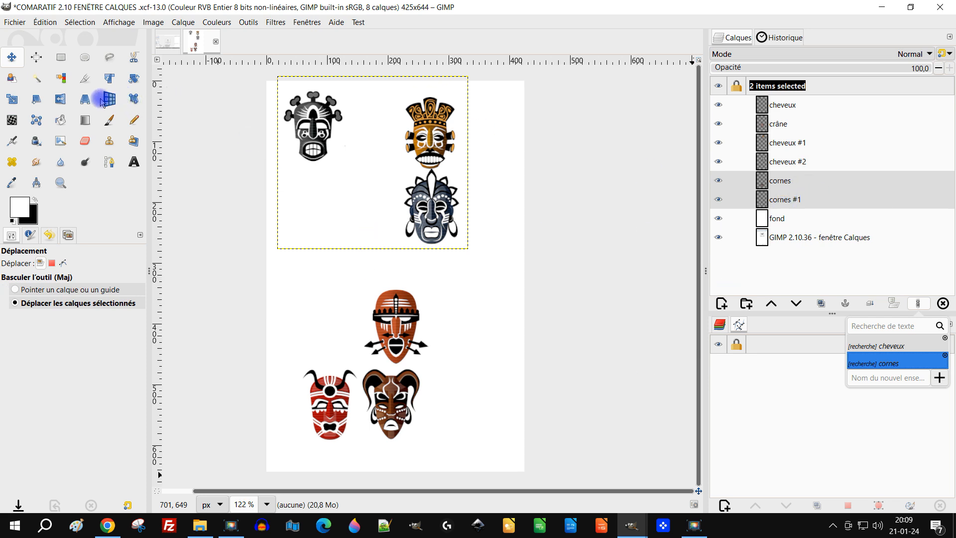
Start scaling the two selected "cornes" layers with the Scale tool and enable the synchronised preview
{"action": "left_click", "coordinate": [15, 105]}
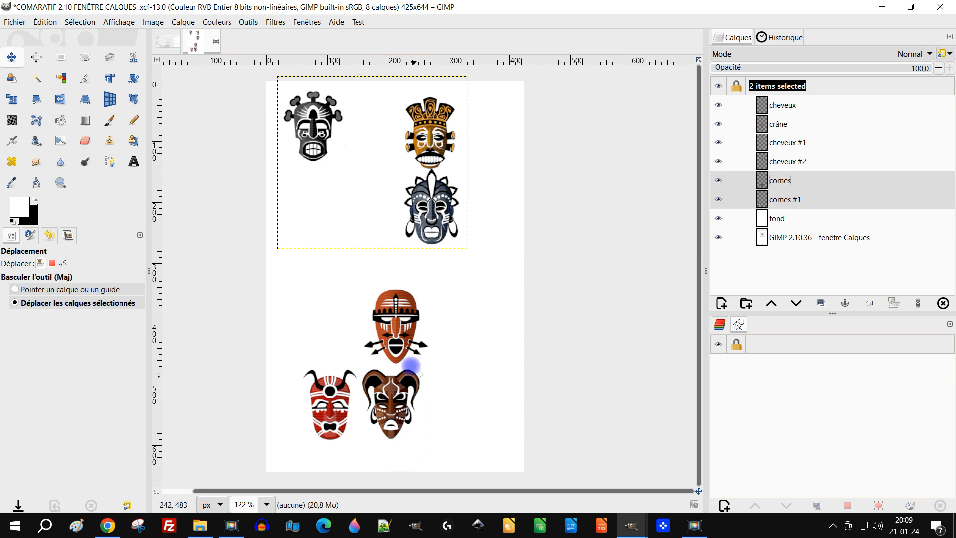
{"action": "left_click", "coordinate": [14, 99]}
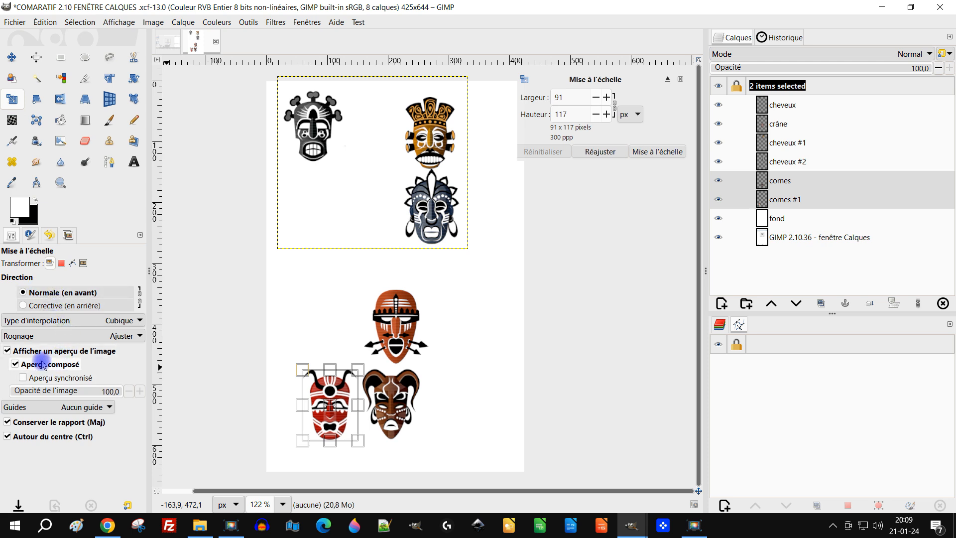
{"action": "left_click", "coordinate": [27, 377]}
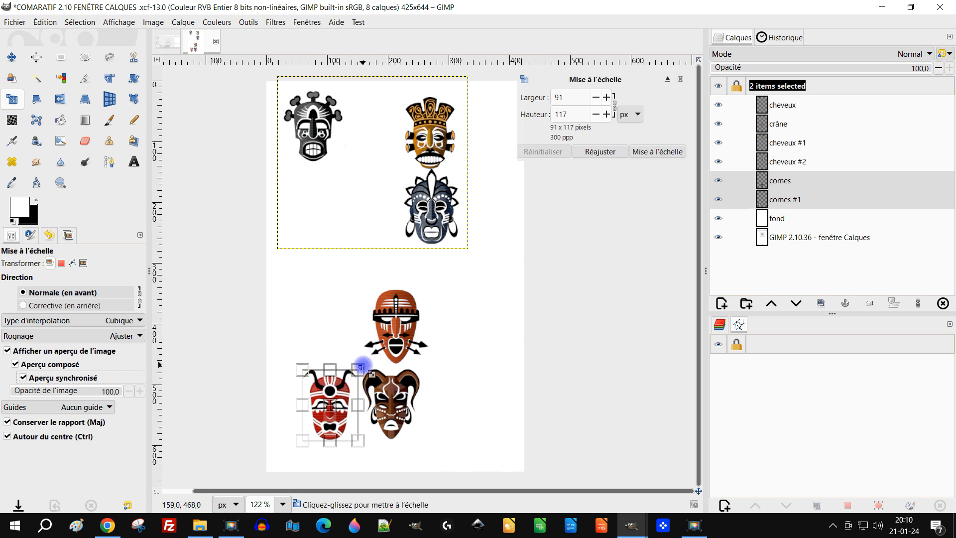
Try enlarging the horned masks around their centre and from a fixed corner, resetting each attempt and restoring scaling around the centre
{"action": "left_click_drag", "start_coordinate": [361, 367], "coordinate": [398, 337]}
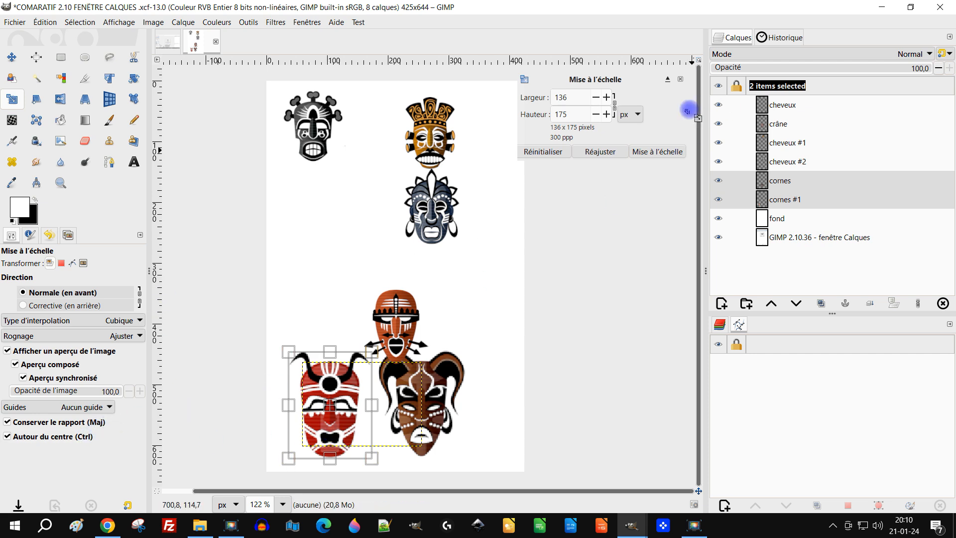
{"action": "left_click", "coordinate": [543, 152]}
{"action": "left_click", "coordinate": [45, 437]}
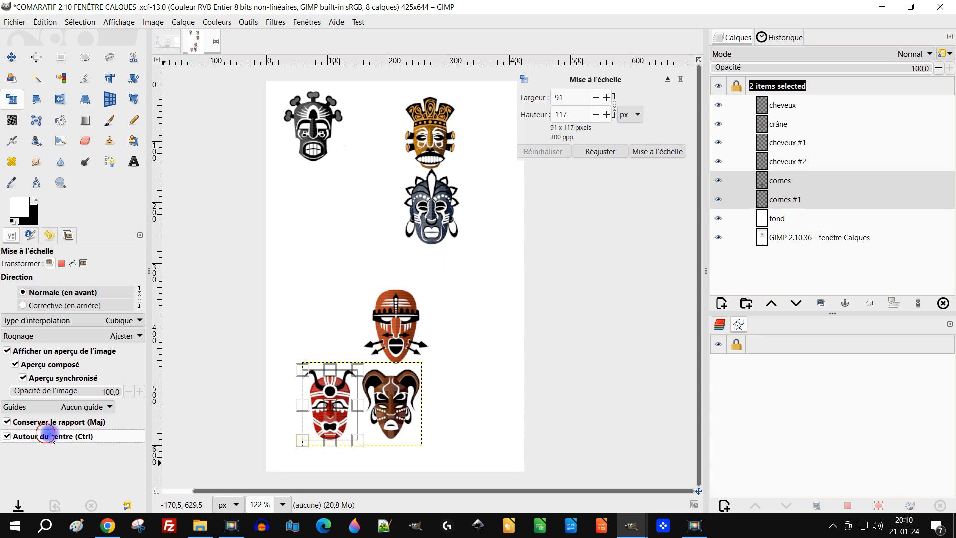
{"action": "left_click_drag", "start_coordinate": [358, 371], "coordinate": [404, 324]}
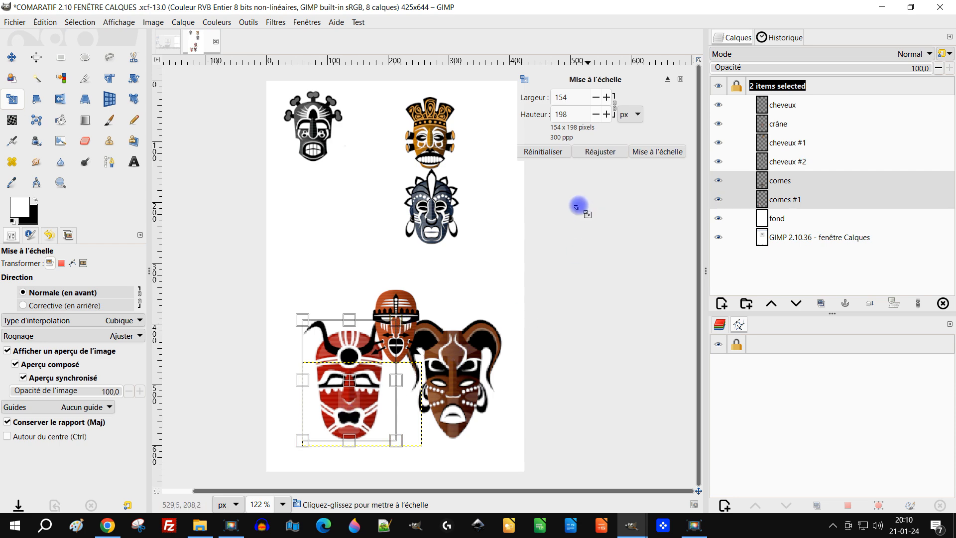
{"action": "left_click", "coordinate": [548, 151]}
{"action": "left_click", "coordinate": [52, 437]}
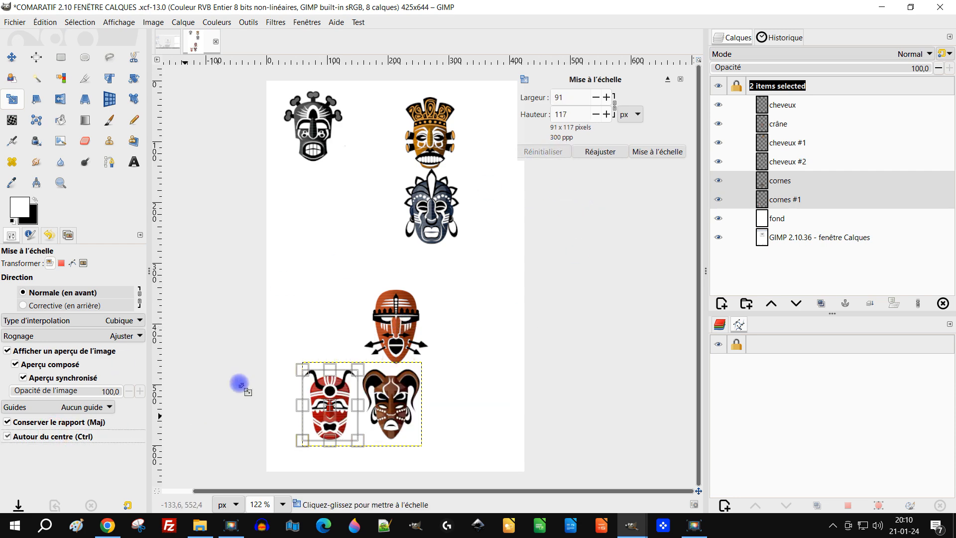
Enlarge the two horned mask layers together around the centre, with the scale size at 128 x 165 px
{"action": "left_click_drag", "start_coordinate": [359, 369], "coordinate": [385, 344]}
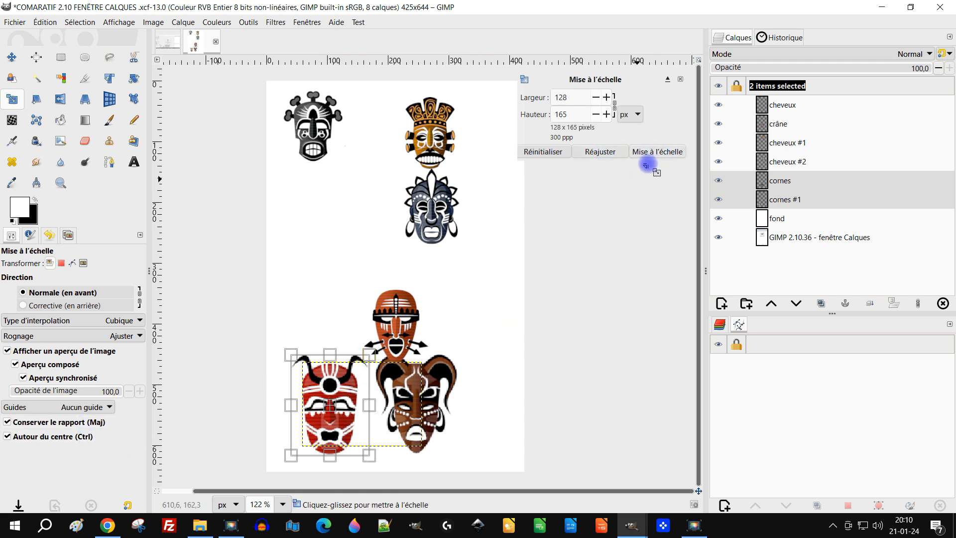
{"action": "left_click", "coordinate": [662, 152]}
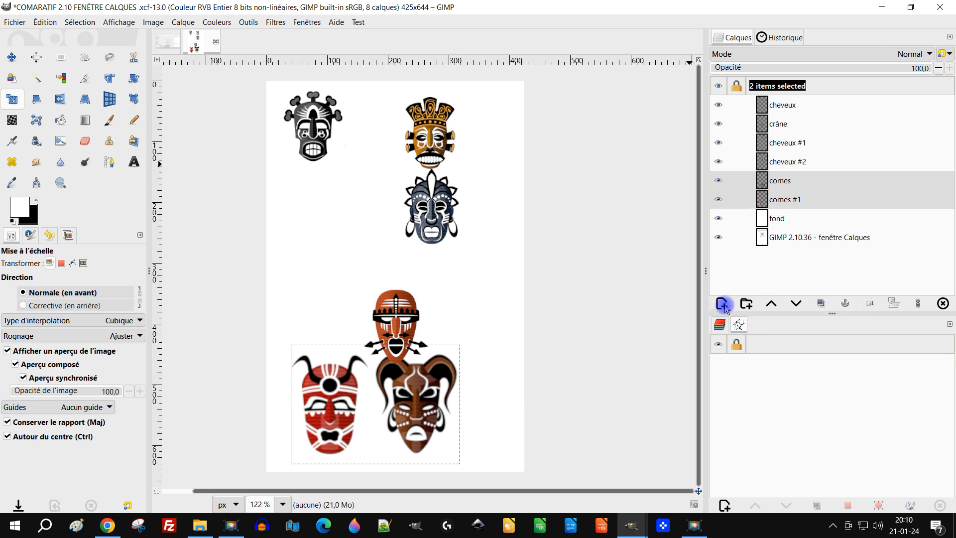
Display only the "GIMP 2.10.36 - fenêtre Calques" layer, make it the active layer and dismiss its scaling
{"action": "left_click", "coordinate": [719, 238], "text": "shift"}
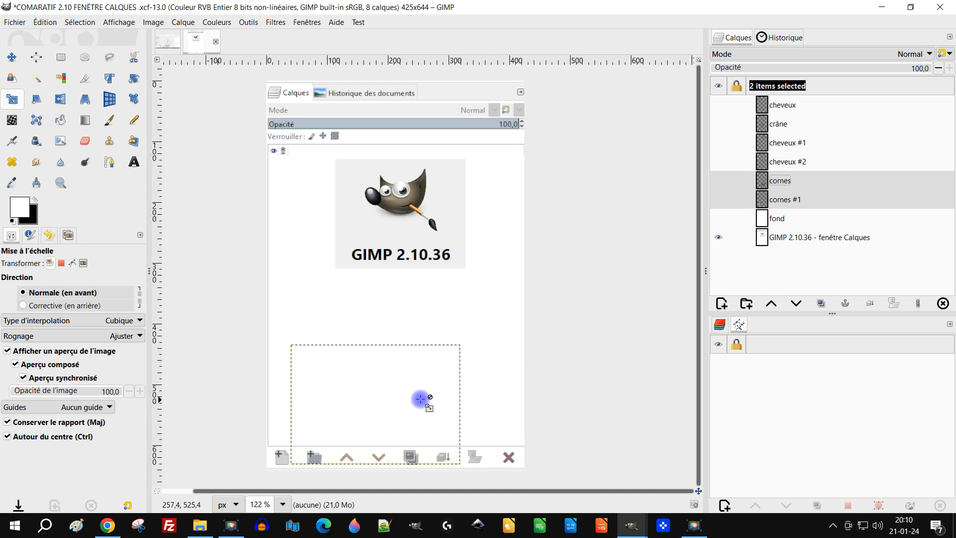
{"action": "left_click", "coordinate": [837, 242]}
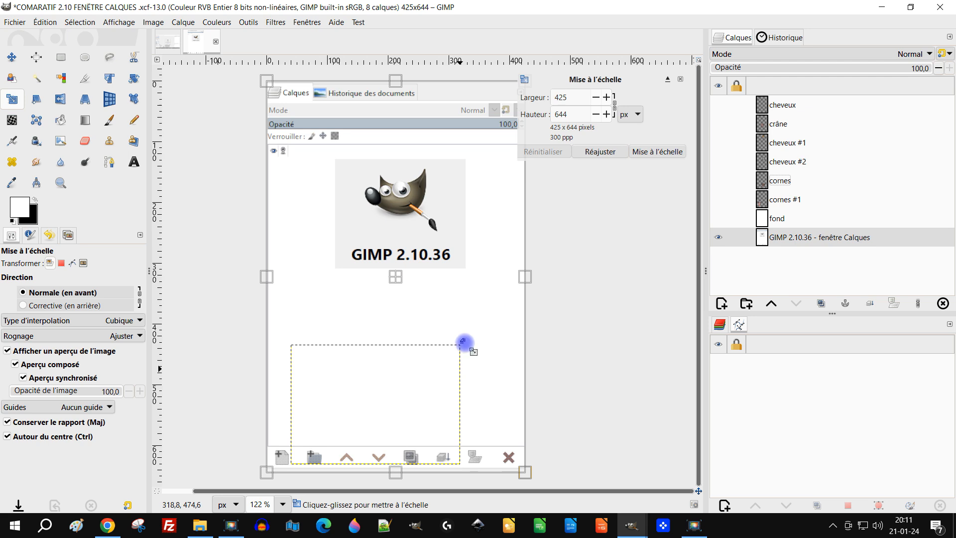
{"action": "left_click", "coordinate": [683, 78]}
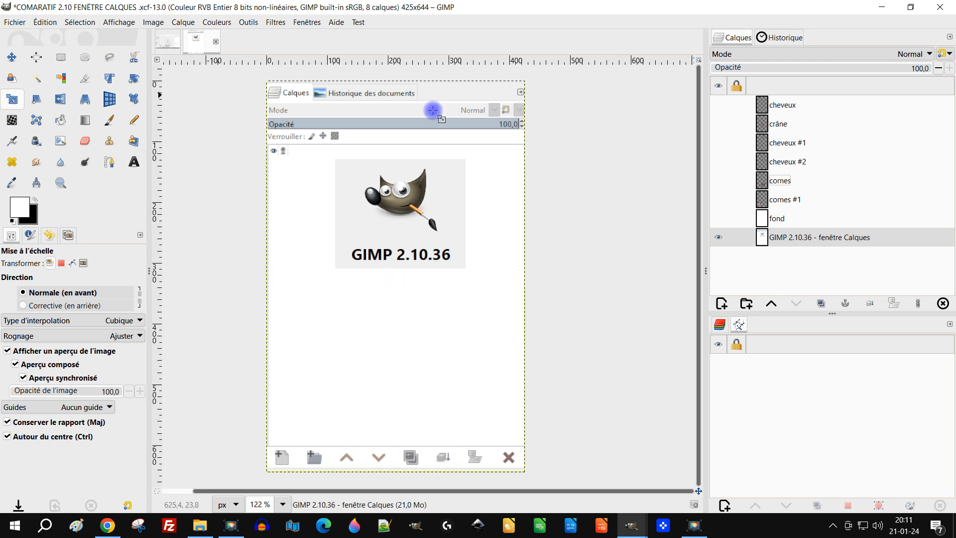
Switch to the rectangular selection tool with the GIMP 2.10.36 layers window picture in view
{"action": "left_click", "coordinate": [58, 60]}
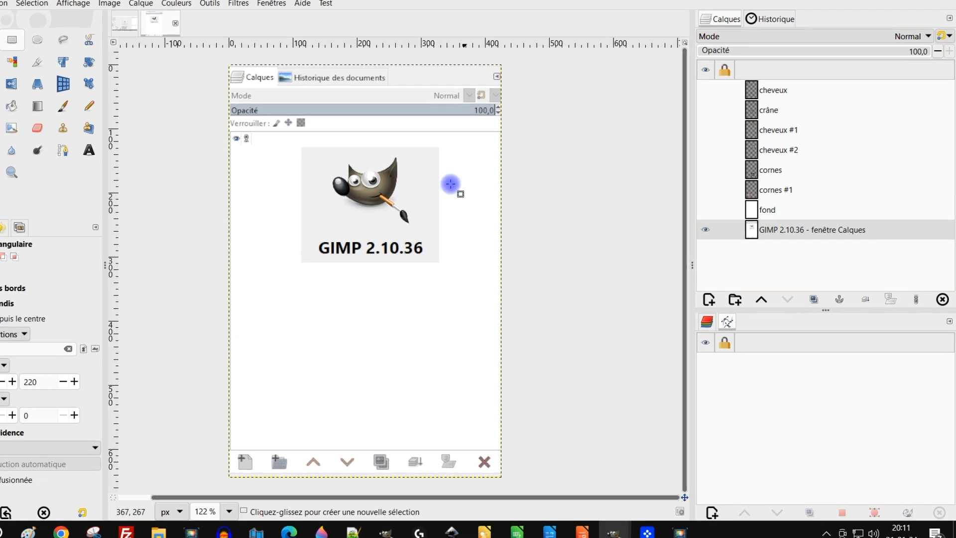
{"action": "left_click_drag", "start_coordinate": [111, 74], "coordinate": [273, 79]}
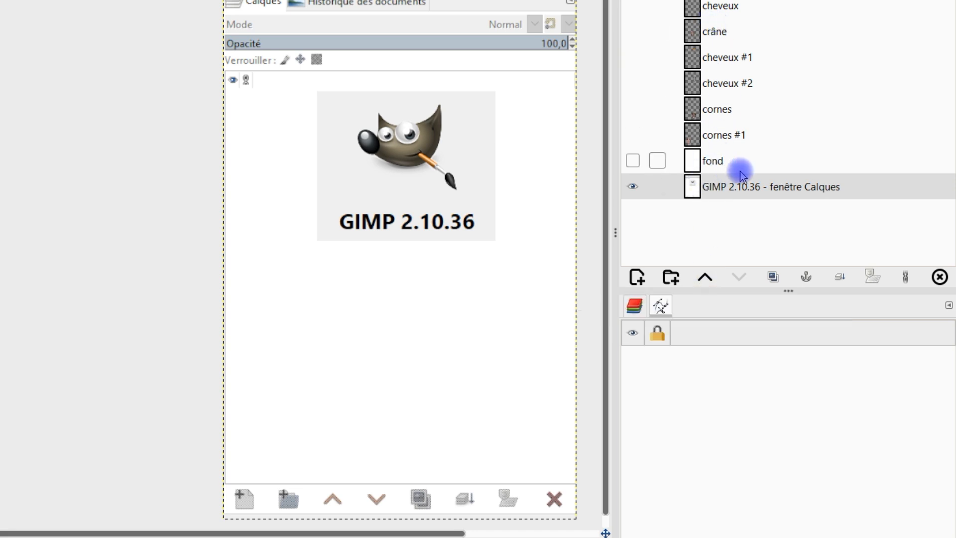
{"action": "left_click_drag", "start_coordinate": [692, 190], "coordinate": [728, 212]}
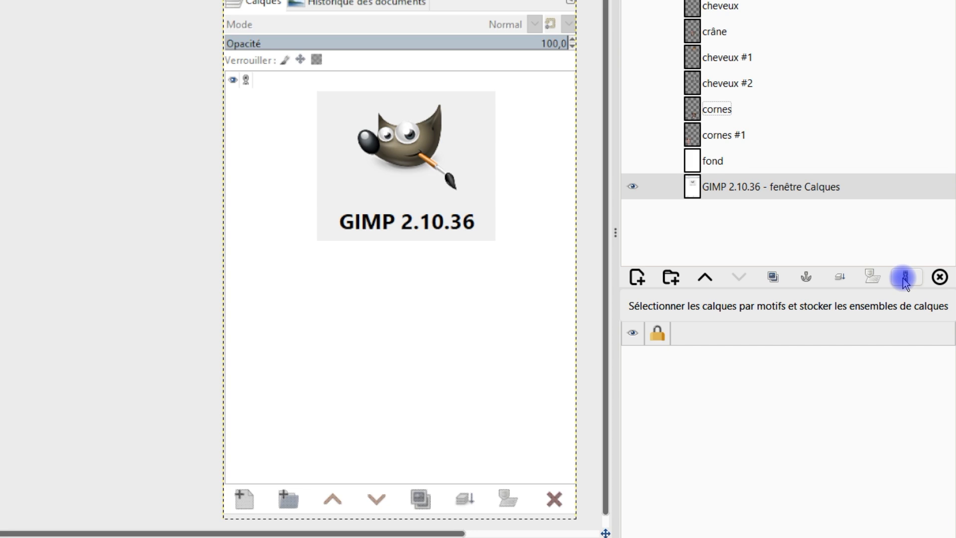
Open and cancel the layer mask options for the active layer, and display the list of stored layer sets
{"action": "left_click", "coordinate": [868, 279]}
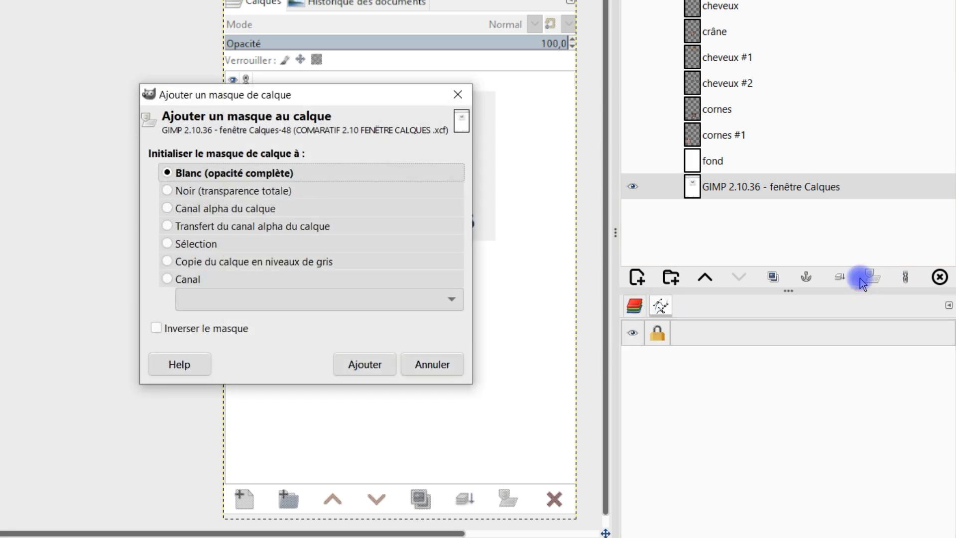
{"action": "left_click", "coordinate": [461, 93]}
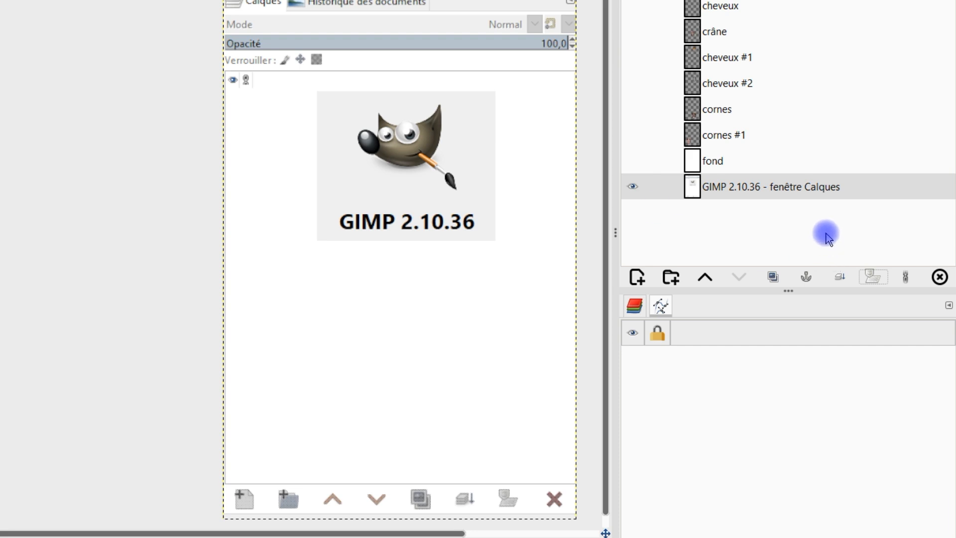
{"action": "left_click_drag", "start_coordinate": [526, 279], "coordinate": [481, 269]}
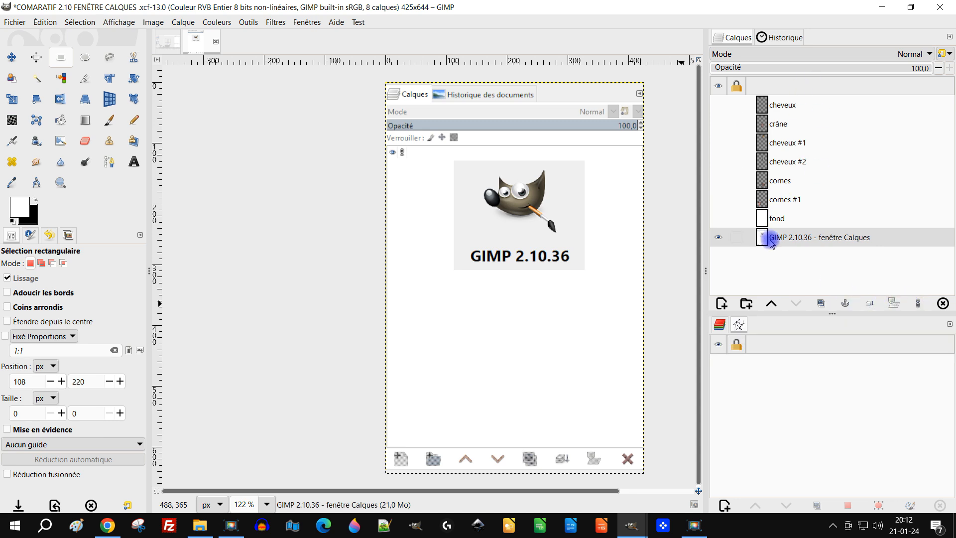
{"action": "left_click", "coordinate": [919, 305]}
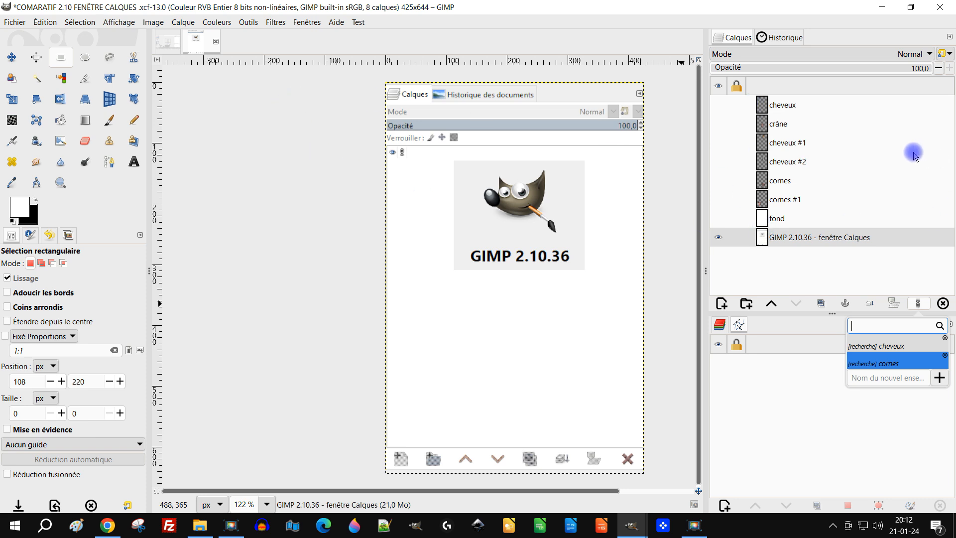
Switch to the "COMPARATIF AVEC 2.10" image and toggle the visibility of both layers, ending with "logo 2.10.36" hidden and "interface" selected
{"action": "left_click", "coordinate": [176, 44]}
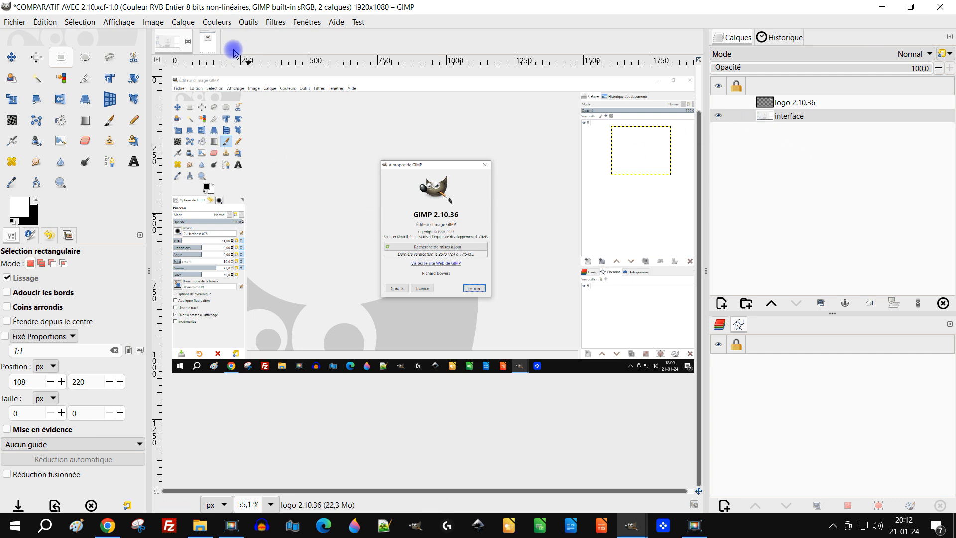
{"action": "left_click", "coordinate": [718, 103]}
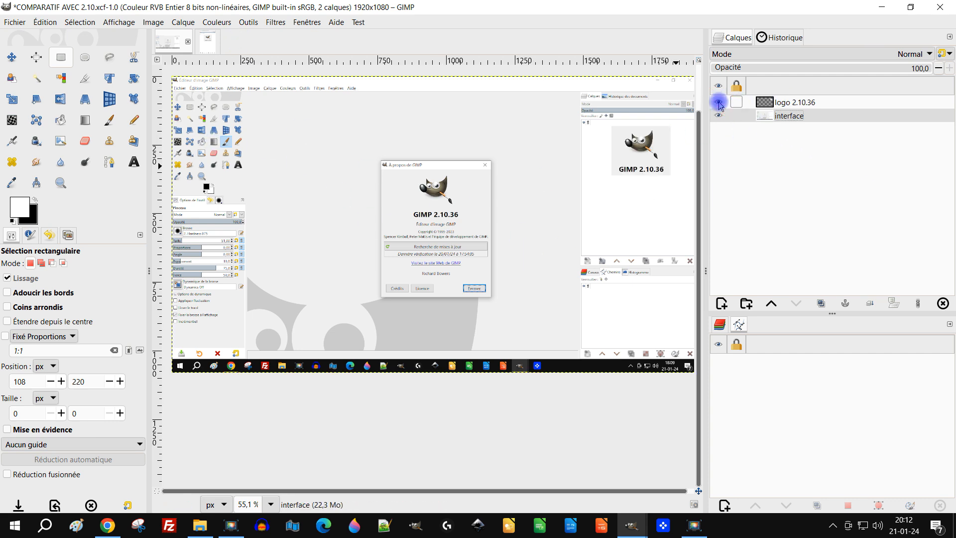
{"action": "left_click", "coordinate": [794, 105]}
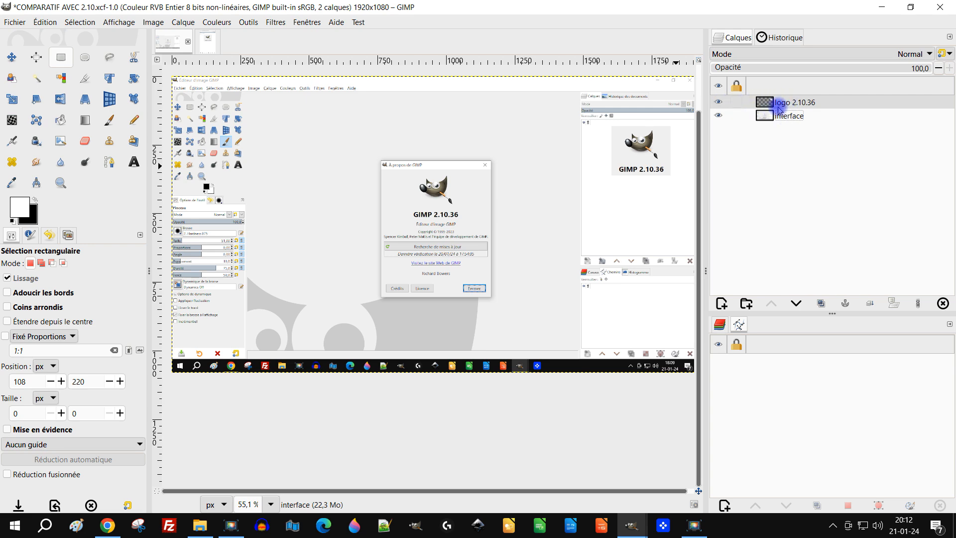
{"action": "left_click", "coordinate": [719, 116]}
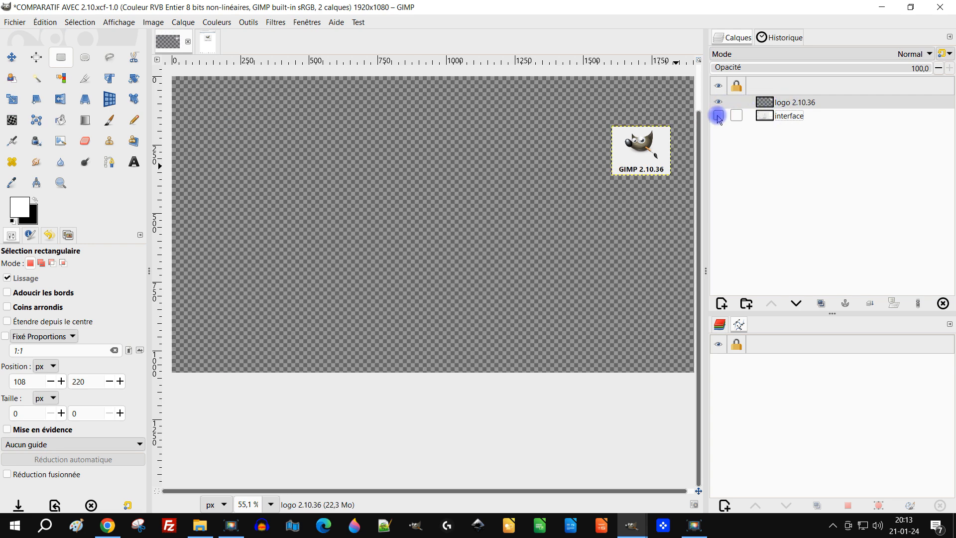
{"action": "left_click", "coordinate": [718, 116]}
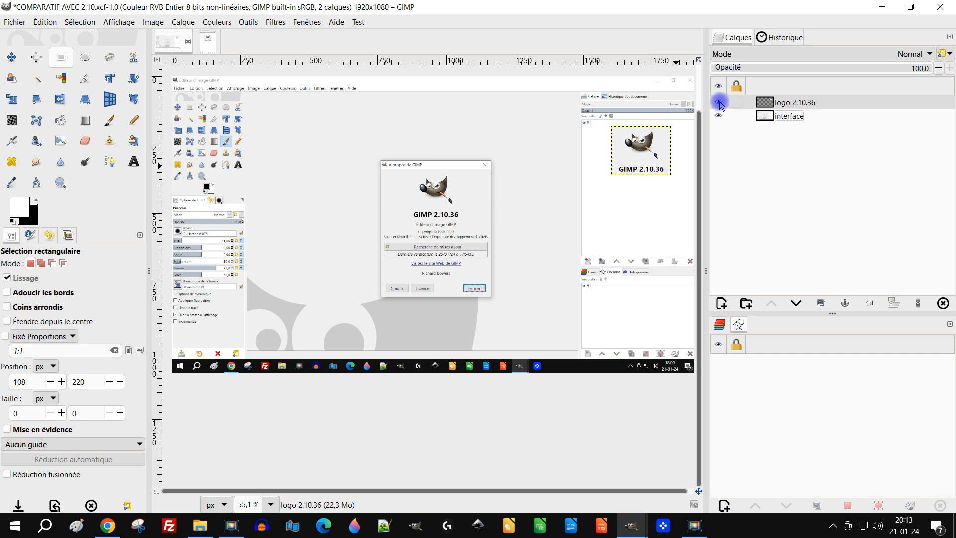
{"action": "left_click", "coordinate": [718, 102]}
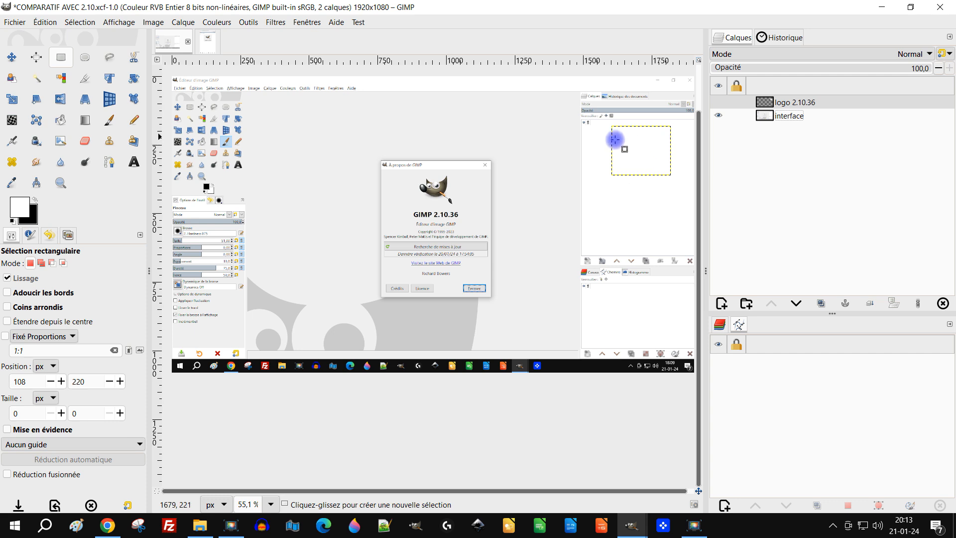
{"action": "left_click", "coordinate": [787, 118]}
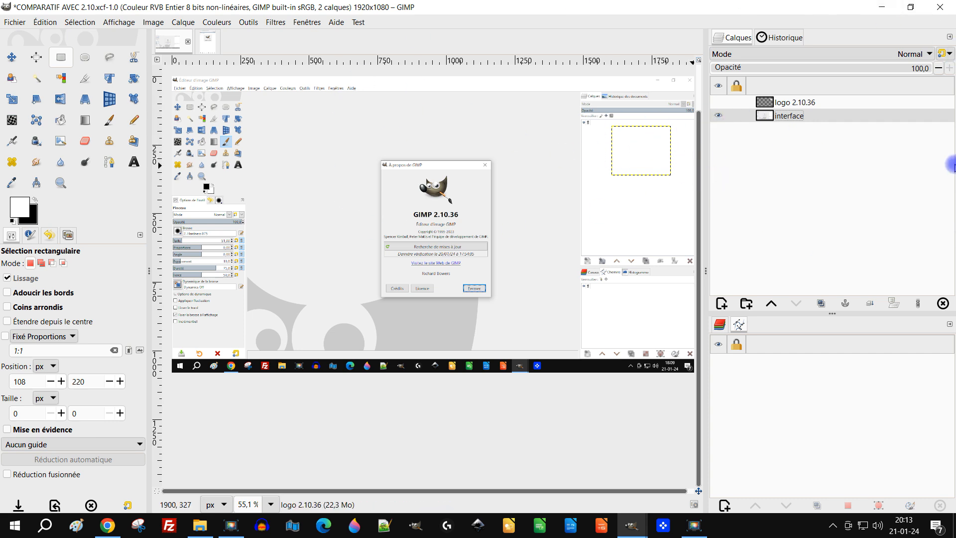
Switch to the "COMARATIF 2.10 FENÊTRE CALQUES" image, then display and dismiss its list of stored layer sets
{"action": "left_click", "coordinate": [207, 43]}
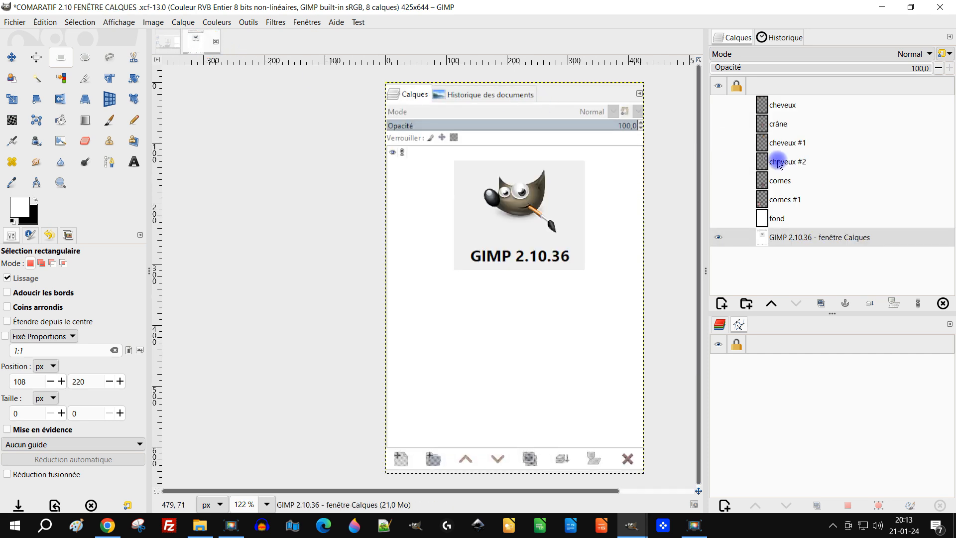
{"action": "left_click", "coordinate": [917, 303]}
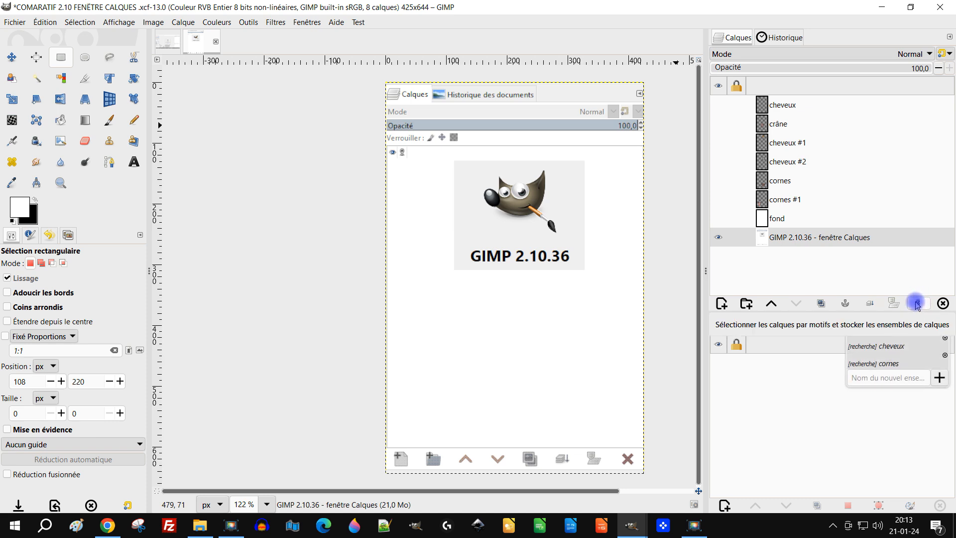
{"action": "left_click", "coordinate": [803, 121]}
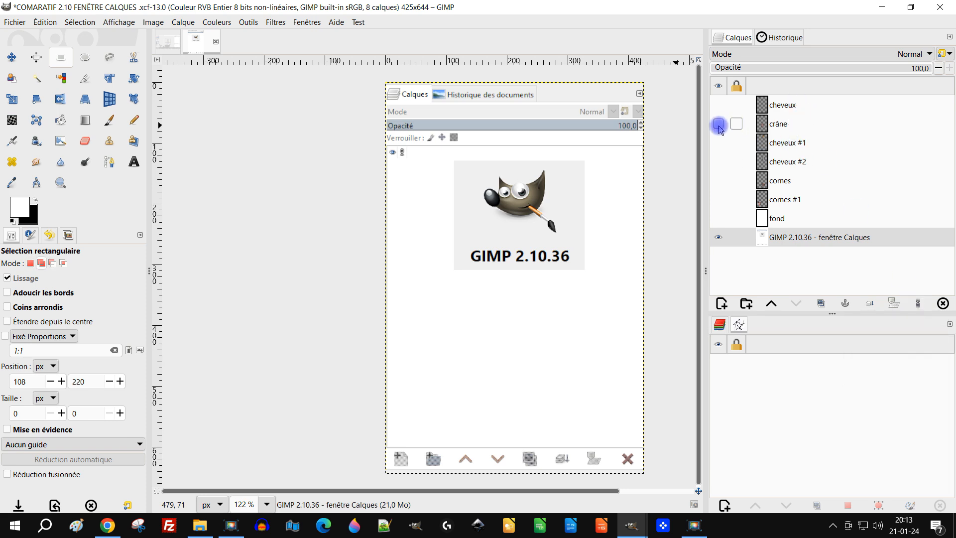
Make all layers of the image visible and select the "cheveux" layer
{"action": "left_click", "coordinate": [718, 125], "text": "shift"}
{"action": "left_click", "coordinate": [718, 125], "text": "shift"}
{"action": "left_click", "coordinate": [792, 104]}
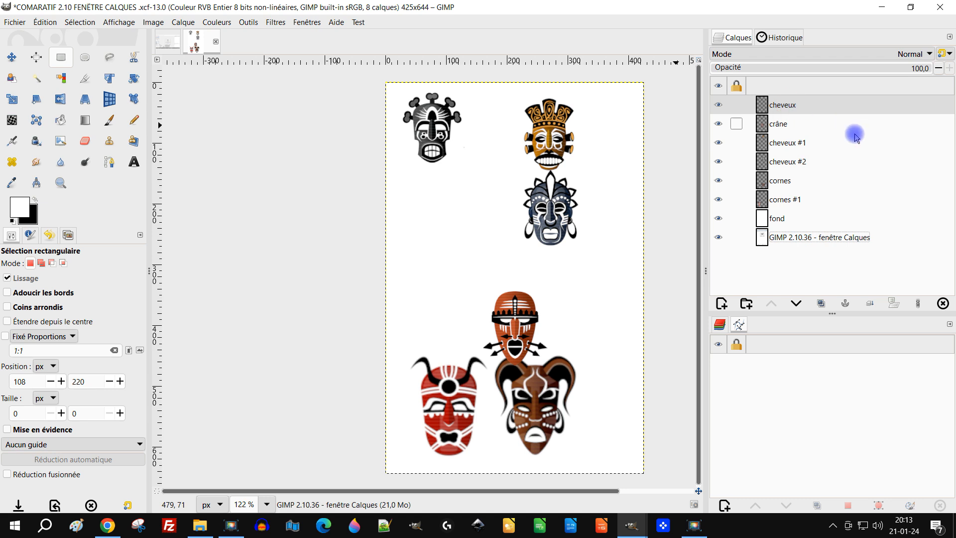
Select "cheveux #1" through "cheveux #2", try extending the range to "cornes #1", and reselect "cheveux #1" through "cornes #1" as one range
{"action": "left_click", "coordinate": [815, 148]}
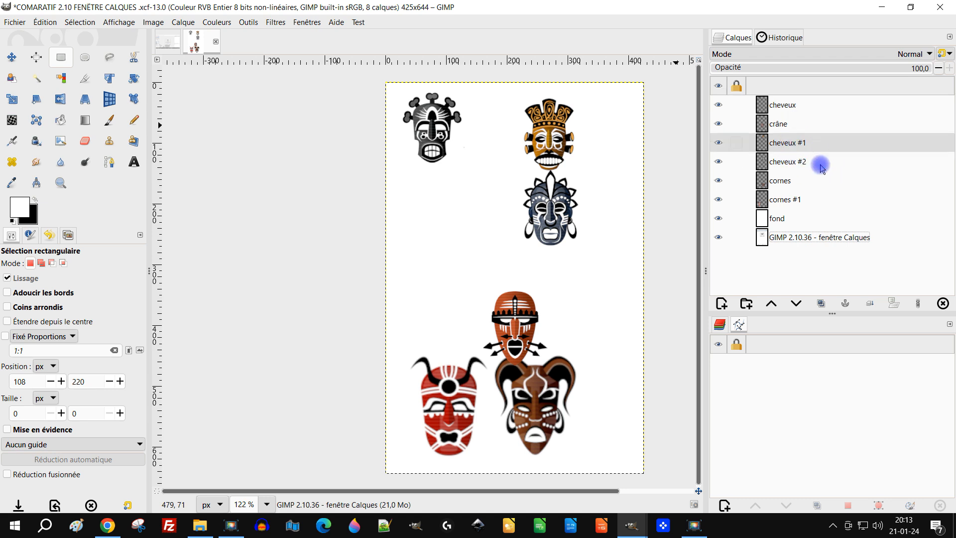
{"action": "left_click", "coordinate": [792, 165], "text": "shift"}
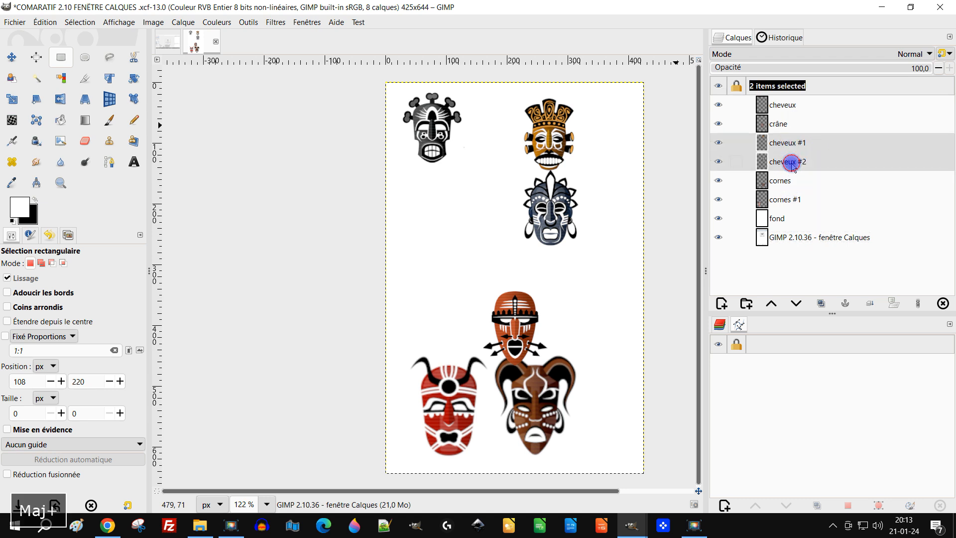
{"action": "left_click", "coordinate": [787, 201], "text": "shift"}
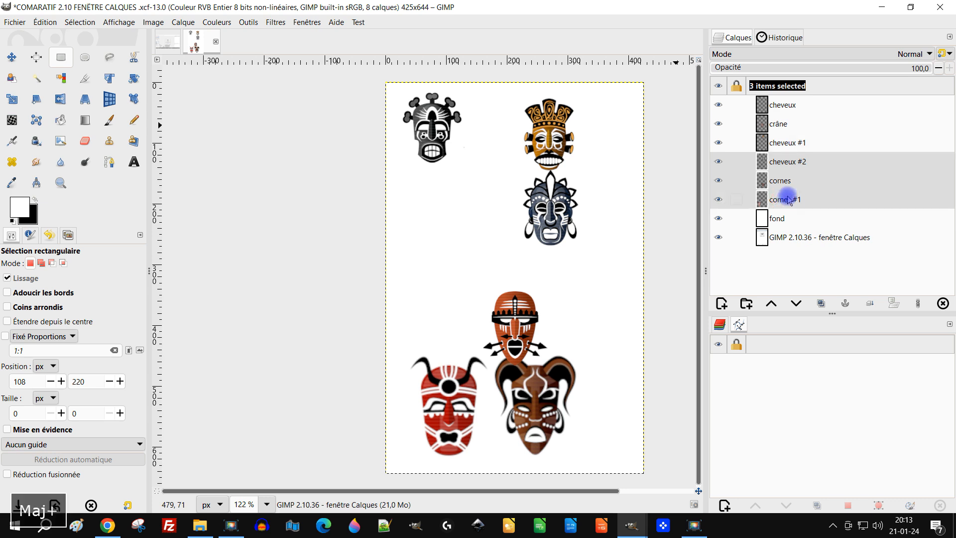
{"action": "left_click", "coordinate": [799, 143]}
{"action": "left_click", "coordinate": [793, 204], "text": "shift"}
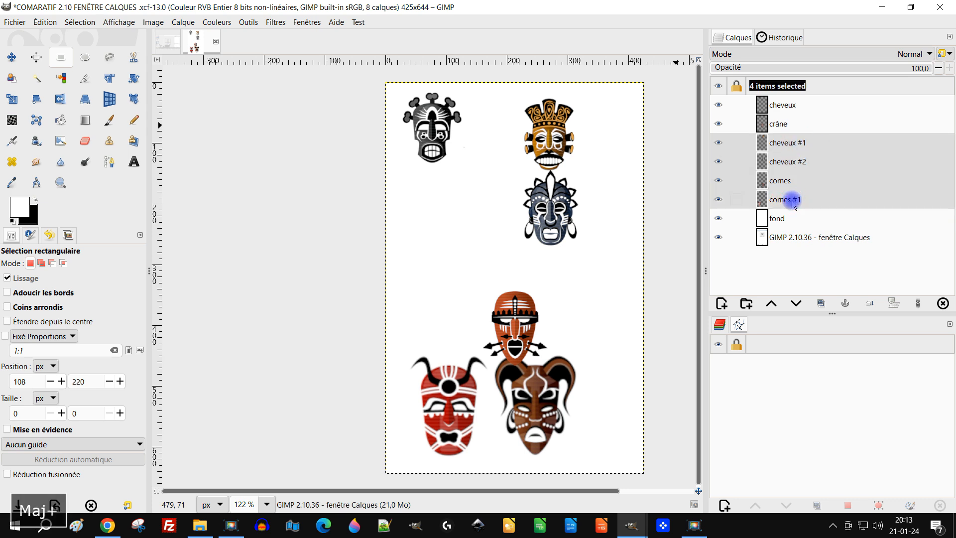
Restart the range selection with "cheveux #1" and "cheveux #2", and try extending it to "cornes #1"
{"action": "left_click", "coordinate": [790, 144]}
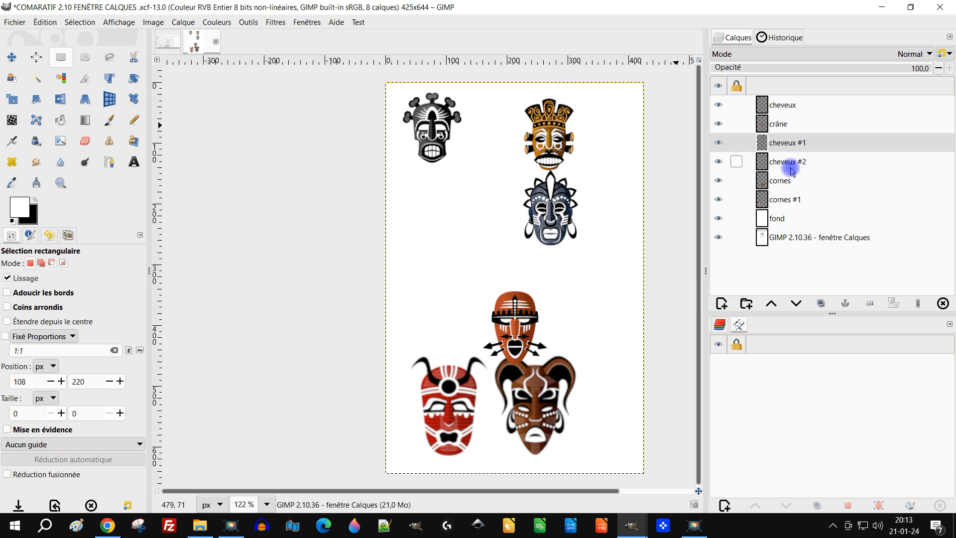
{"action": "left_click", "coordinate": [790, 164]}
{"action": "left_click", "coordinate": [794, 140]}
{"action": "left_click", "coordinate": [793, 164], "text": "shift"}
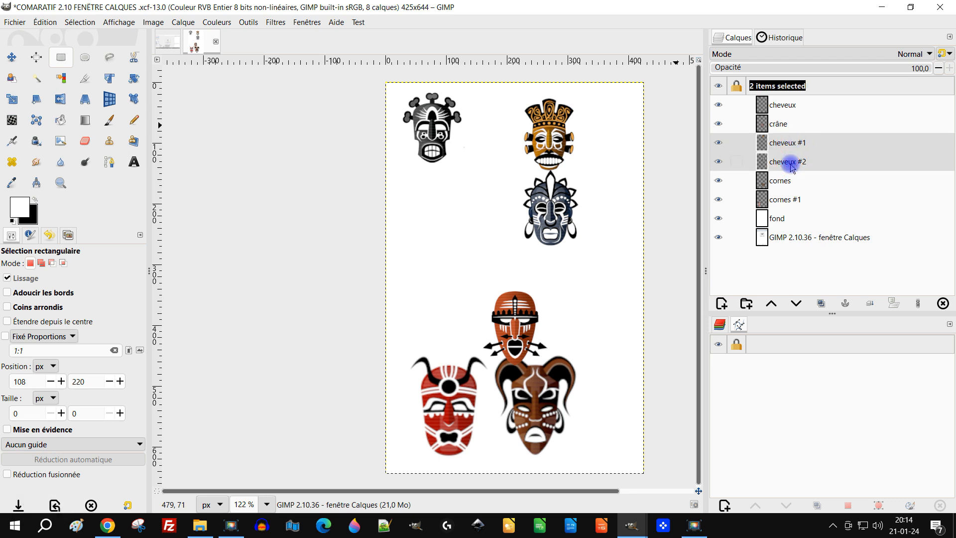
{"action": "left_click", "coordinate": [796, 201], "text": "shift"}
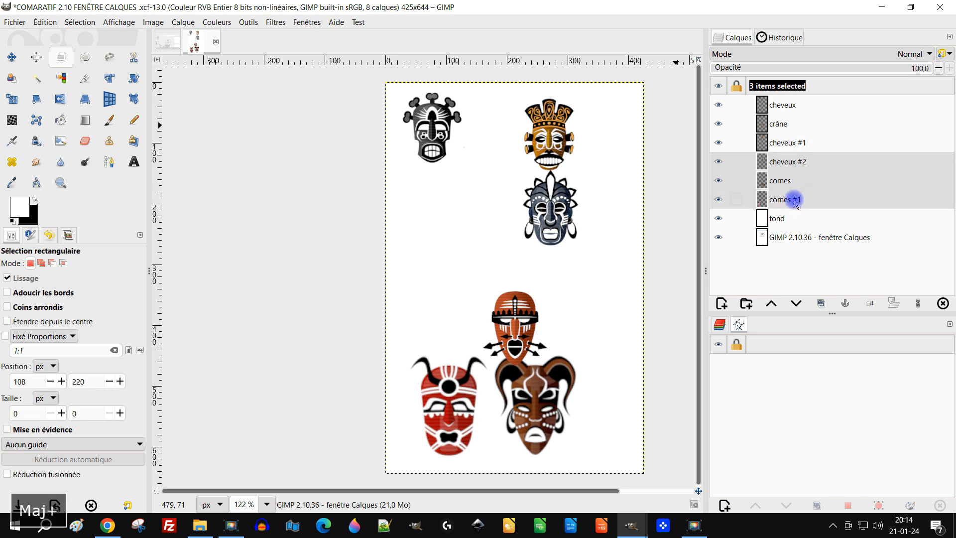
Select "cheveux #1" through "cheveux #2" and try extending the range to "cornes #1" and on to "GIMP 2.10.36 - fenêtre Calques"
{"action": "left_click", "coordinate": [787, 143]}
{"action": "left_click", "coordinate": [789, 160], "text": "shift"}
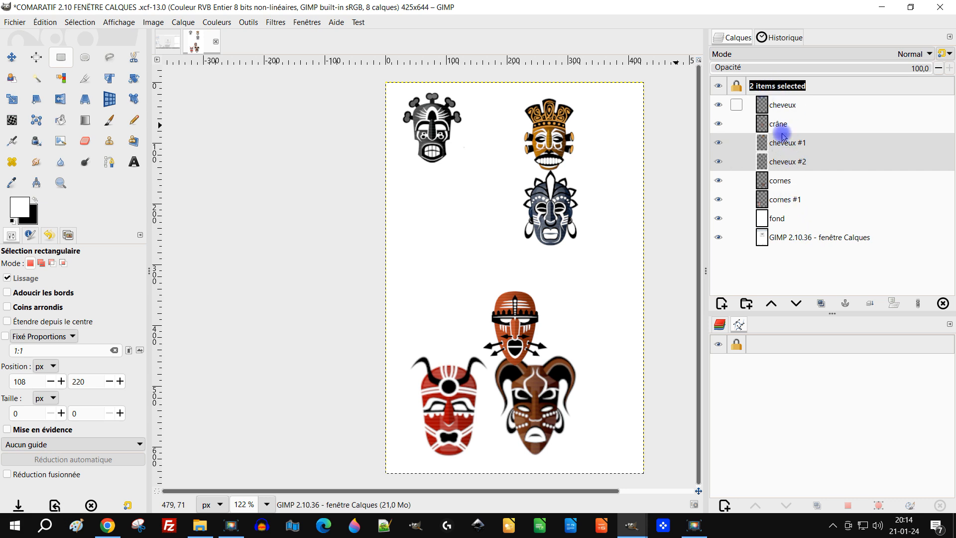
{"action": "left_click", "coordinate": [779, 199], "text": "shift"}
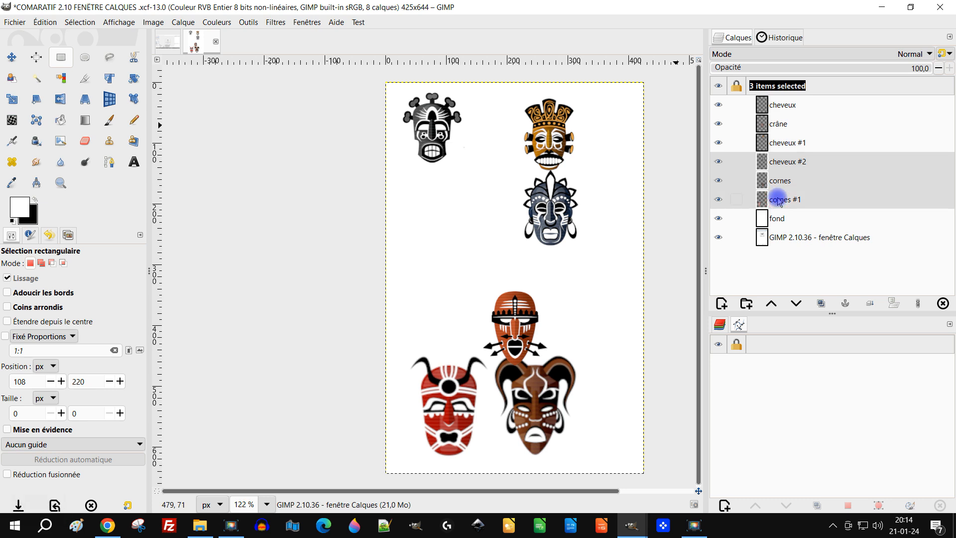
{"action": "left_click", "coordinate": [775, 239], "text": "shift"}
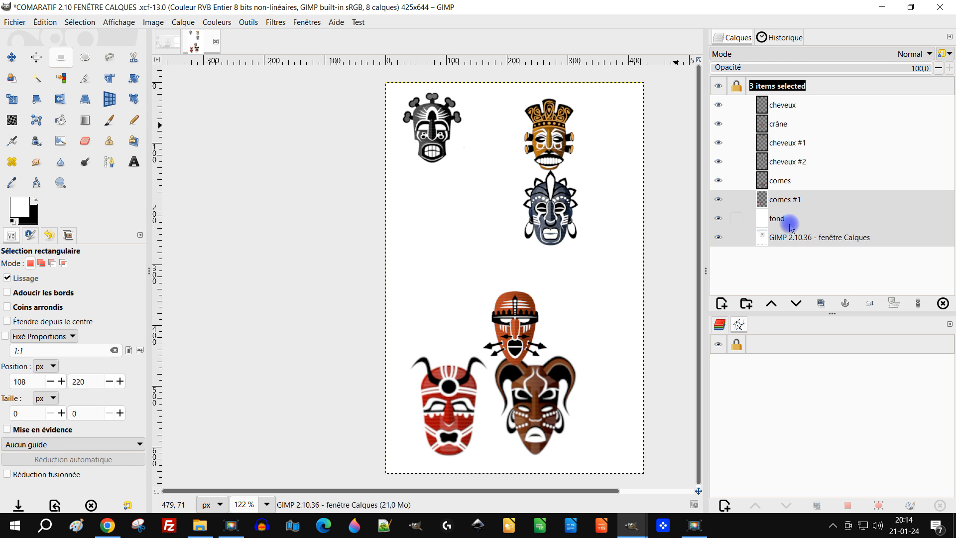
Select the range "cheveux" through "cheveux #1" twice, trying to extend it first to "cheveux #2" and the second time to "fond"
{"action": "left_click", "coordinate": [794, 105]}
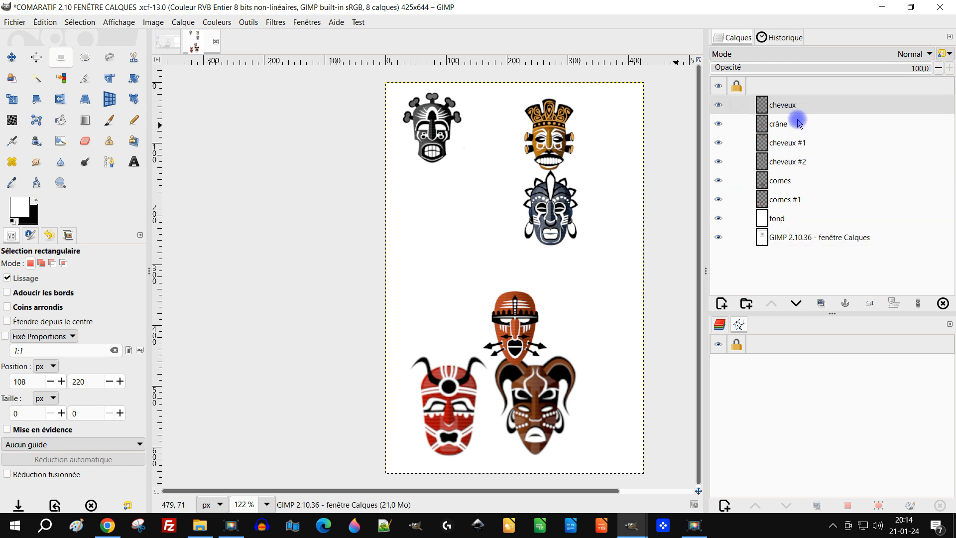
{"action": "left_click", "coordinate": [792, 149], "text": "shift"}
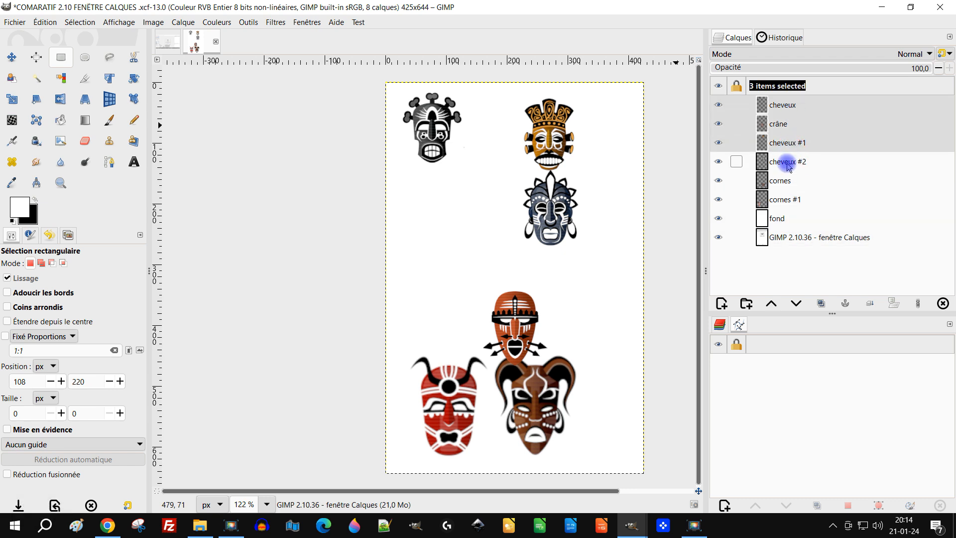
{"action": "left_click", "coordinate": [788, 163], "text": "shift"}
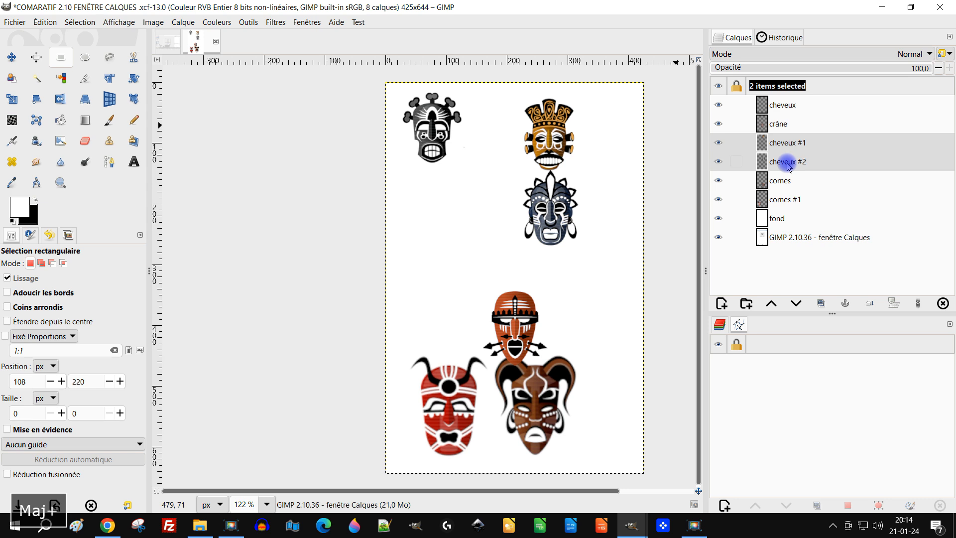
{"action": "left_click", "coordinate": [783, 106]}
{"action": "left_click", "coordinate": [780, 149], "text": "shift"}
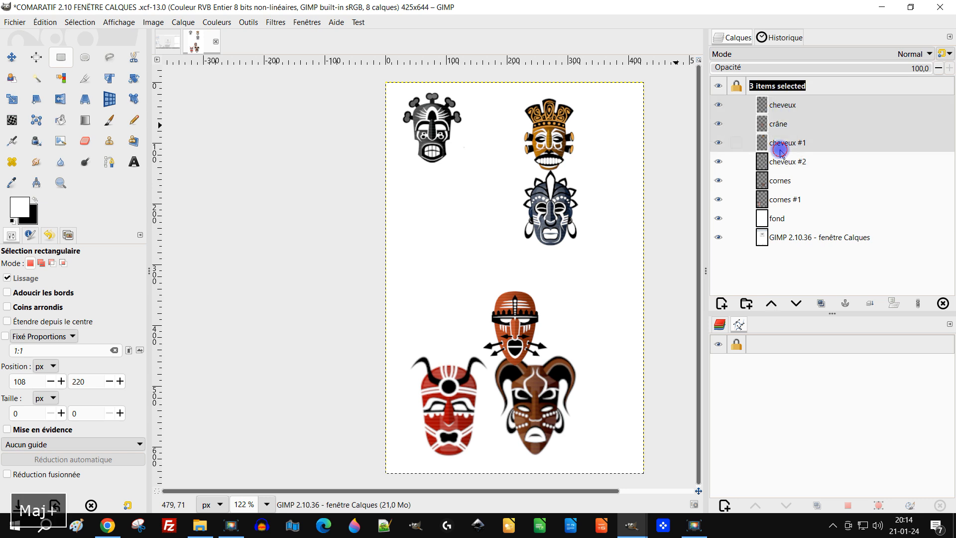
{"action": "left_click", "coordinate": [780, 221], "text": "shift"}
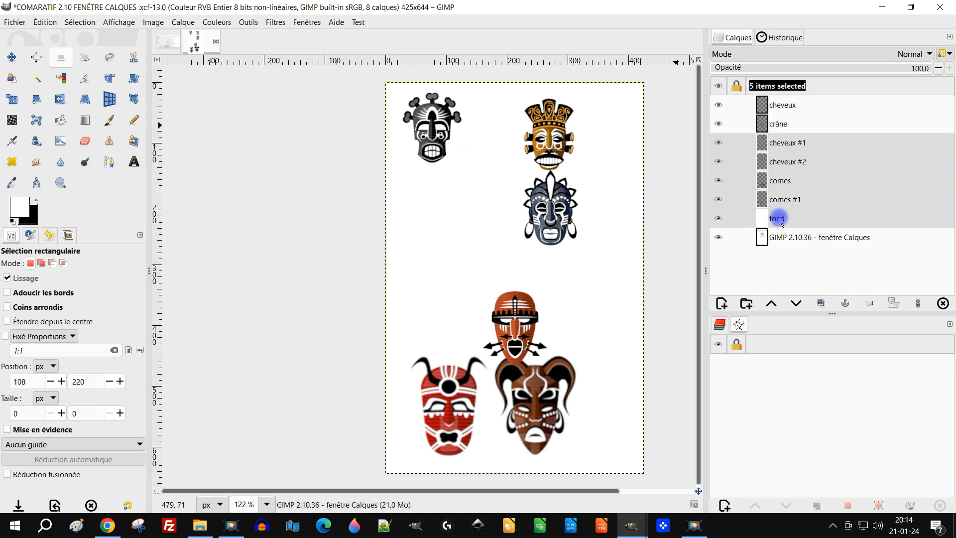
Build a selection layer by layer from "cheveux", "cheveux #1", "cheveux #2", "crâne" and "cornes #1"
{"action": "left_click", "coordinate": [799, 109]}
{"action": "left_click", "coordinate": [810, 144], "text": "ctrl"}
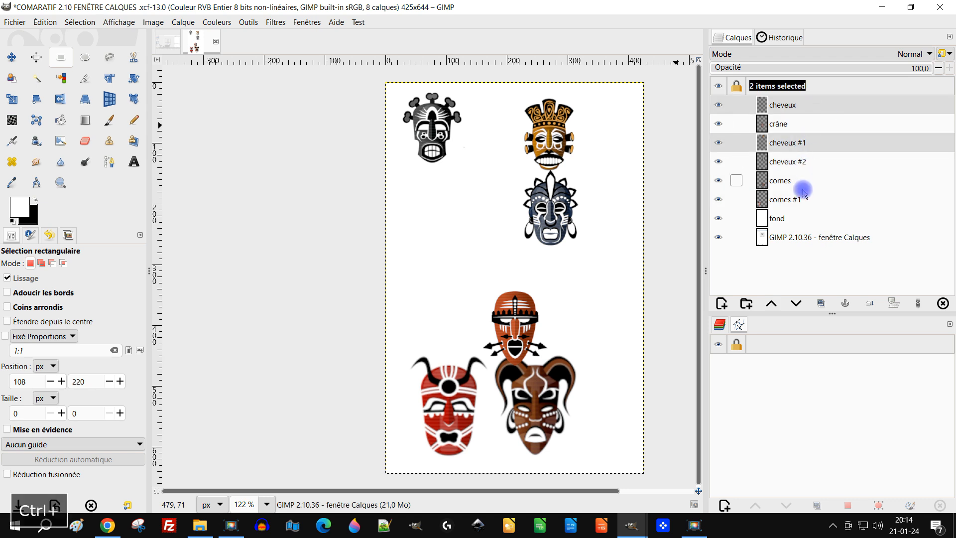
{"action": "left_click", "coordinate": [806, 162], "text": "ctrl"}
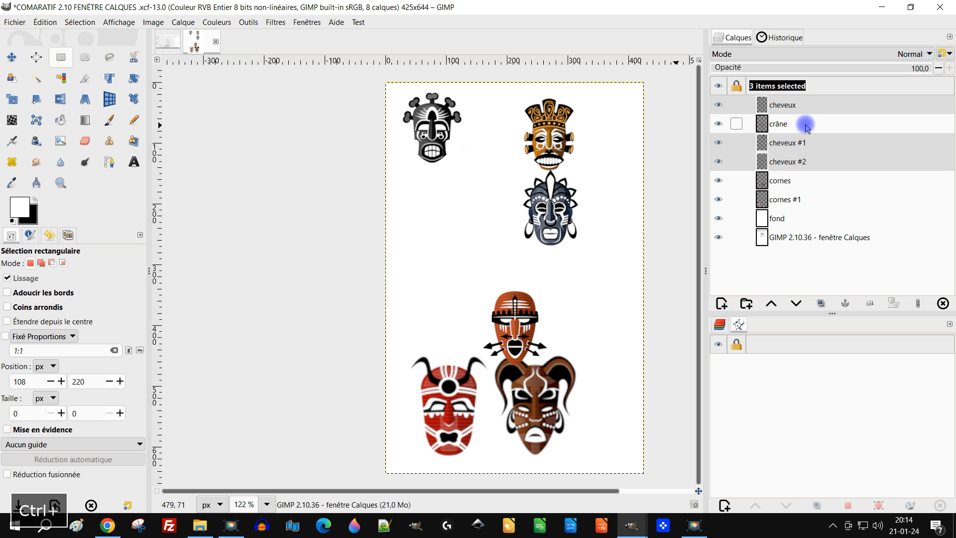
{"action": "left_click", "coordinate": [806, 125], "text": "ctrl"}
{"action": "left_click", "coordinate": [807, 200], "text": "ctrl"}
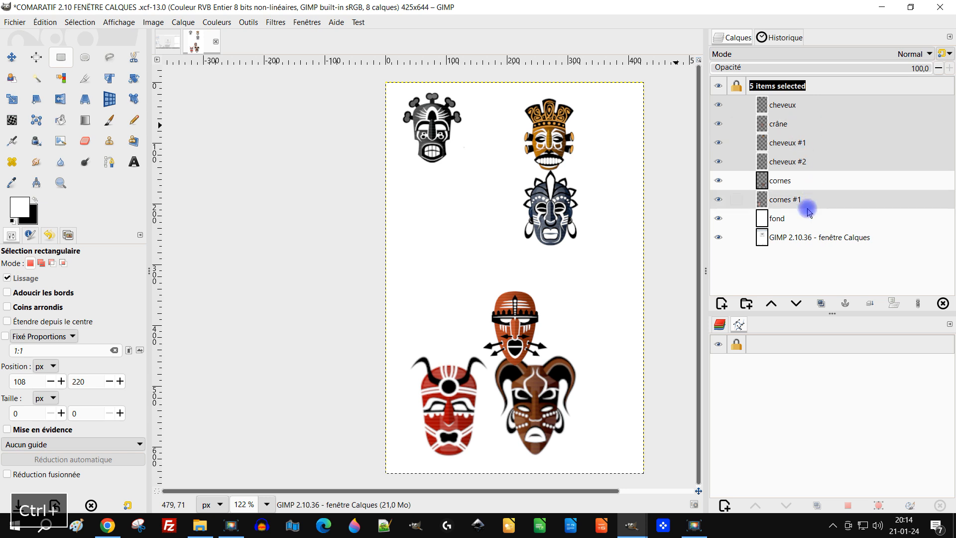
Add and remove individual layers in the multi-layer selection until only "cheveux", "cheveux #1" and "fond" are selected
{"action": "left_click", "coordinate": [808, 241], "text": "ctrl"}
{"action": "left_click", "coordinate": [794, 179], "text": "ctrl"}
{"action": "left_click", "coordinate": [805, 125], "text": "ctrl"}
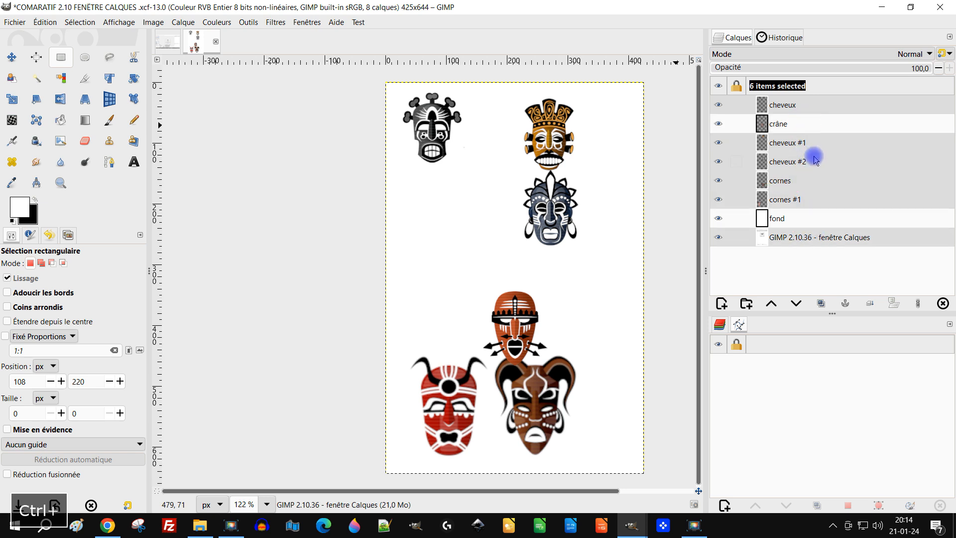
{"action": "left_click", "coordinate": [815, 158], "text": "ctrl"}
{"action": "left_click", "coordinate": [811, 183], "text": "ctrl"}
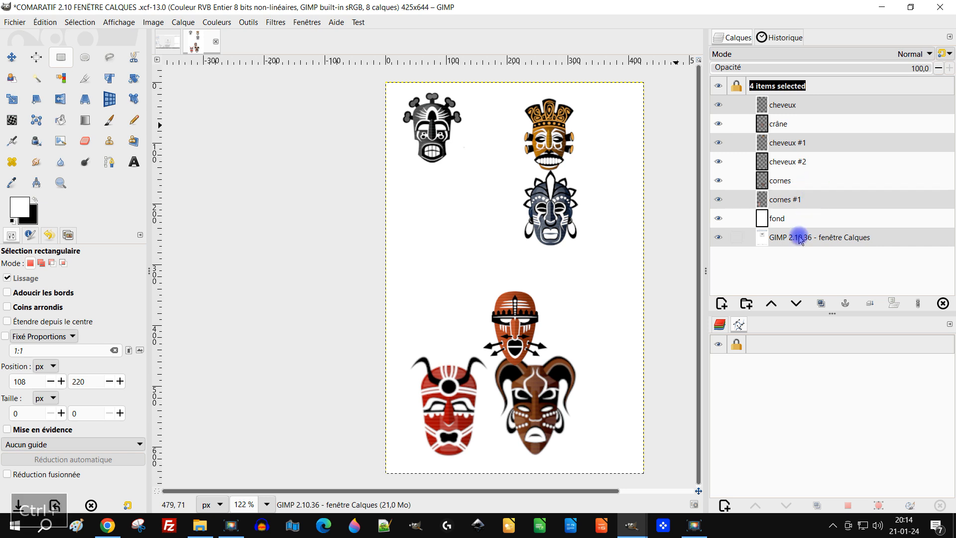
{"action": "left_click", "coordinate": [800, 240], "text": "ctrl"}
{"action": "left_click", "coordinate": [802, 220], "text": "ctrl"}
{"action": "left_click", "coordinate": [806, 200], "text": "ctrl"}
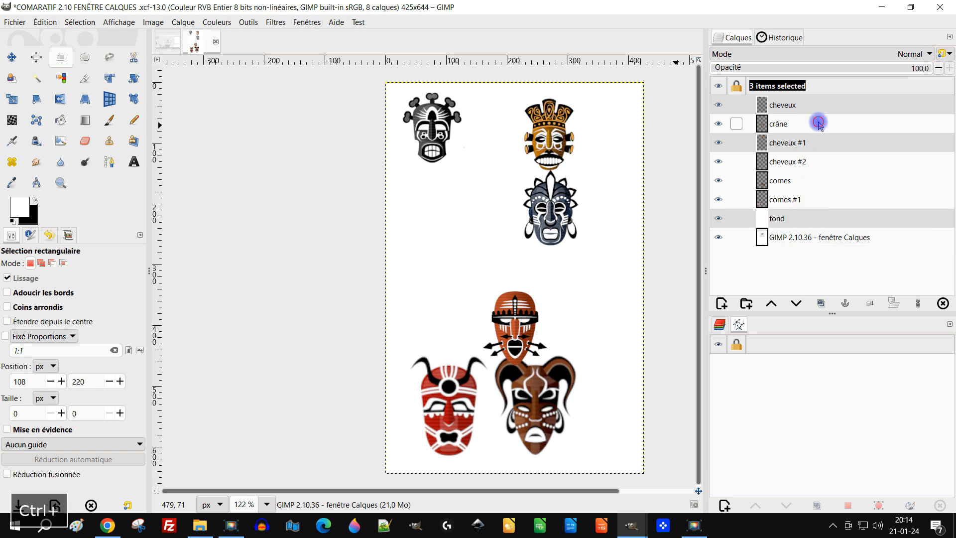
Select "cheveux" through "cheveux #1" and try extending the range successively to "cheveux #2", "cornes #1" and "GIMP 2.10.36 - fenêtre Calques"
{"action": "left_click", "coordinate": [824, 104]}
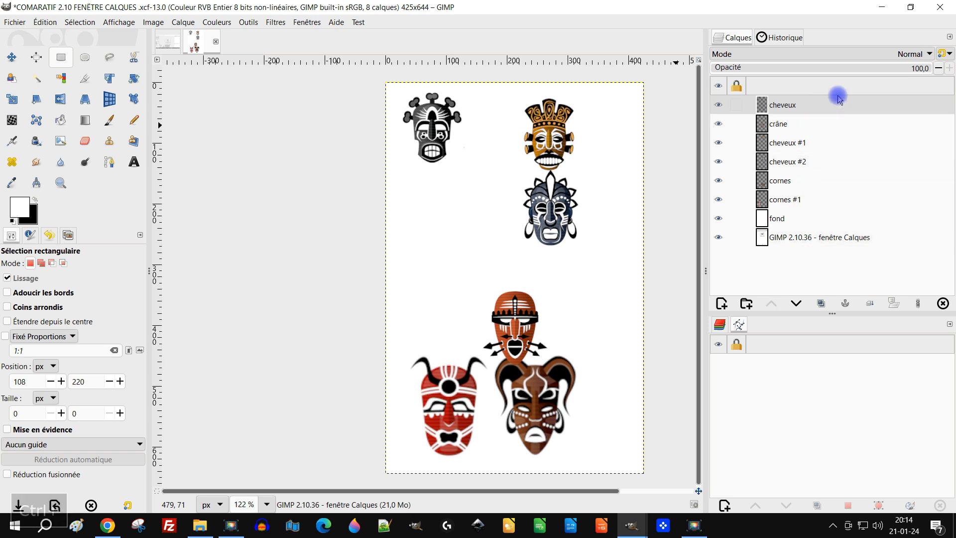
{"action": "left_click", "coordinate": [813, 145], "text": "shift"}
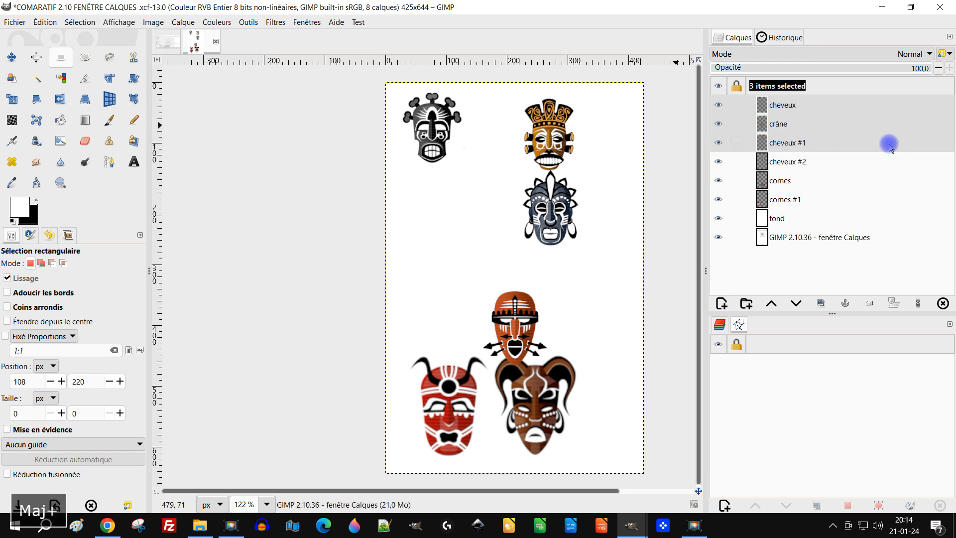
{"action": "left_click", "coordinate": [798, 164], "text": "shift"}
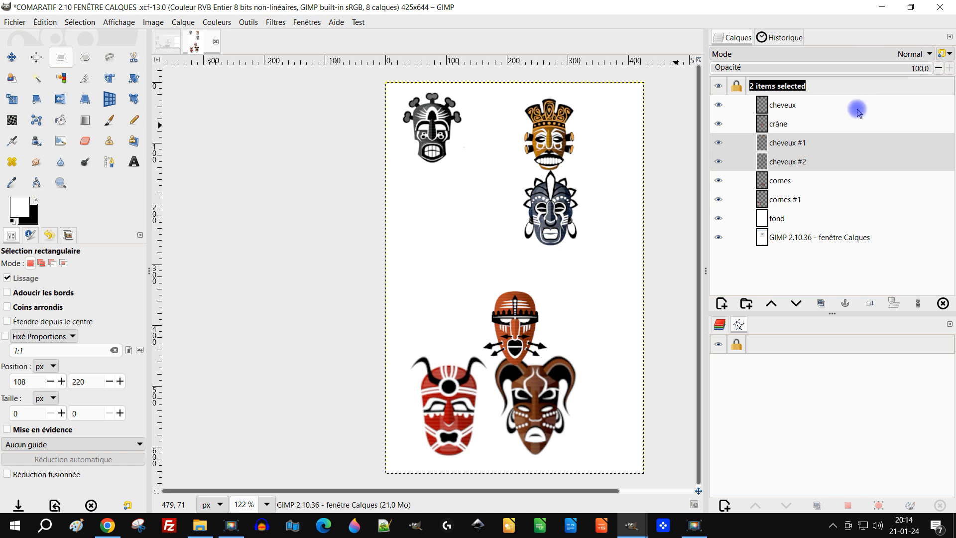
{"action": "left_click", "coordinate": [799, 204], "text": "shift"}
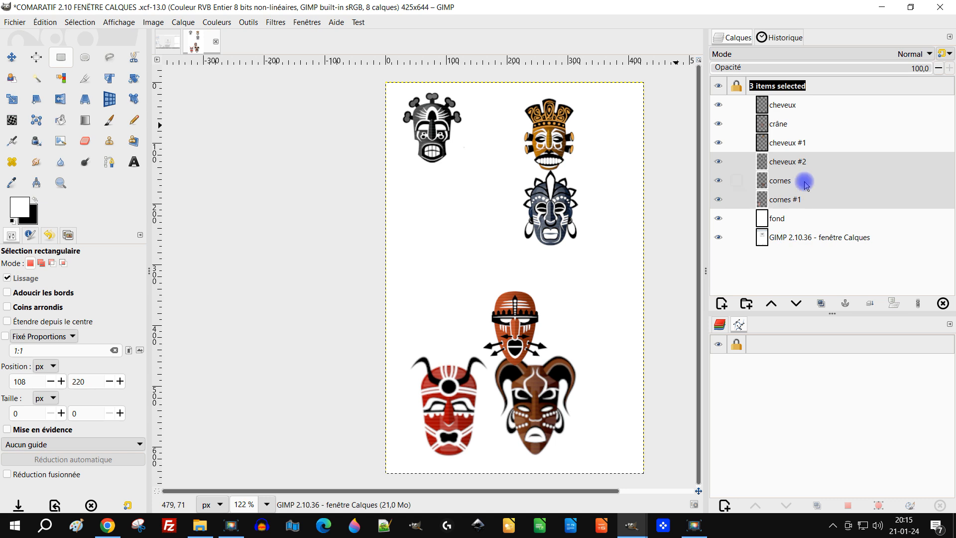
{"action": "left_click", "coordinate": [792, 239], "text": "shift"}
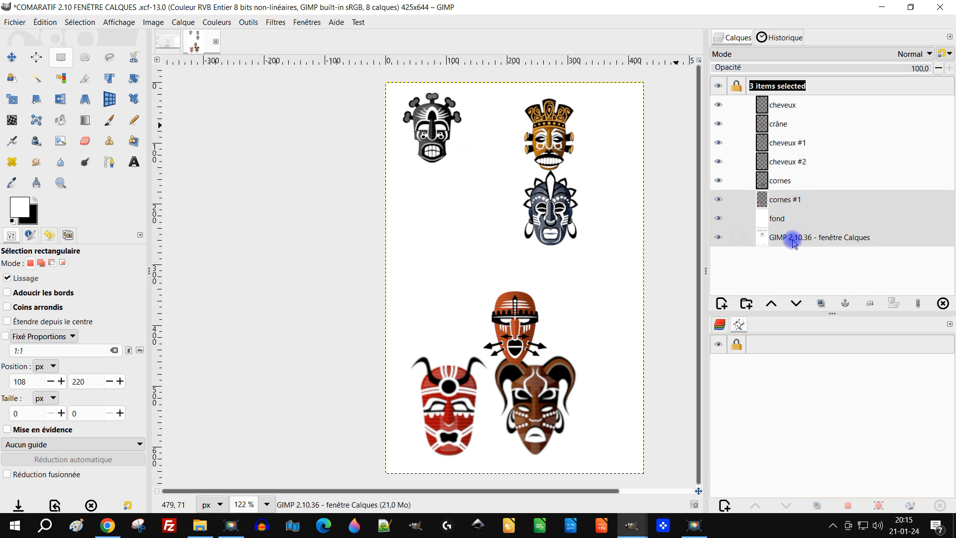
Select the "cheveux" and "crâne" layers as a range and try extending it to "cheveux #2"
{"action": "left_click", "coordinate": [823, 107]}
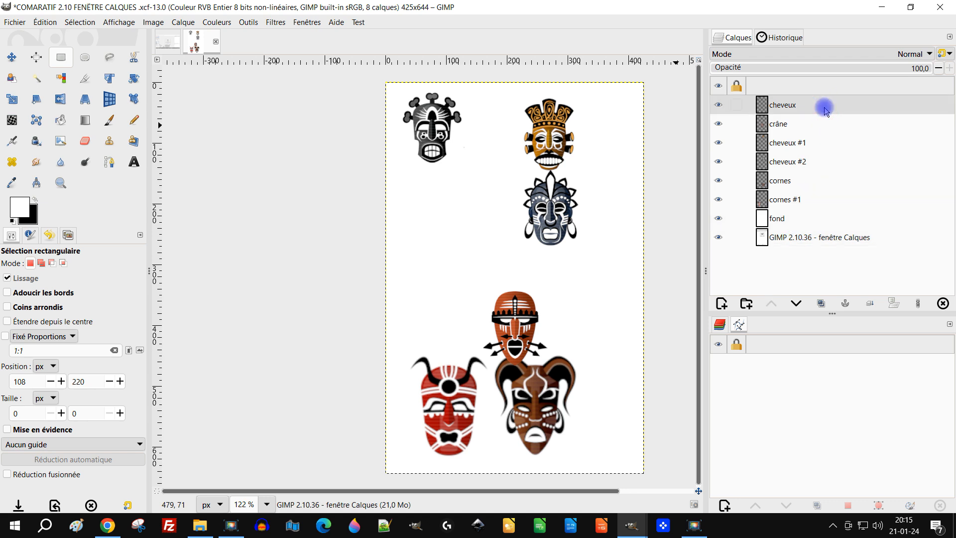
{"action": "left_click", "coordinate": [804, 125], "text": "shift"}
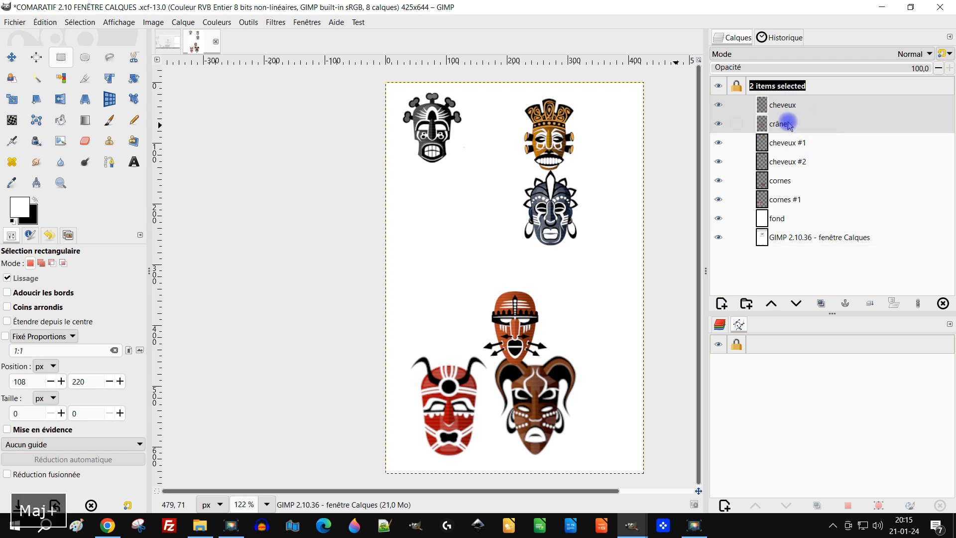
{"action": "left_click", "coordinate": [793, 162], "text": "shift"}
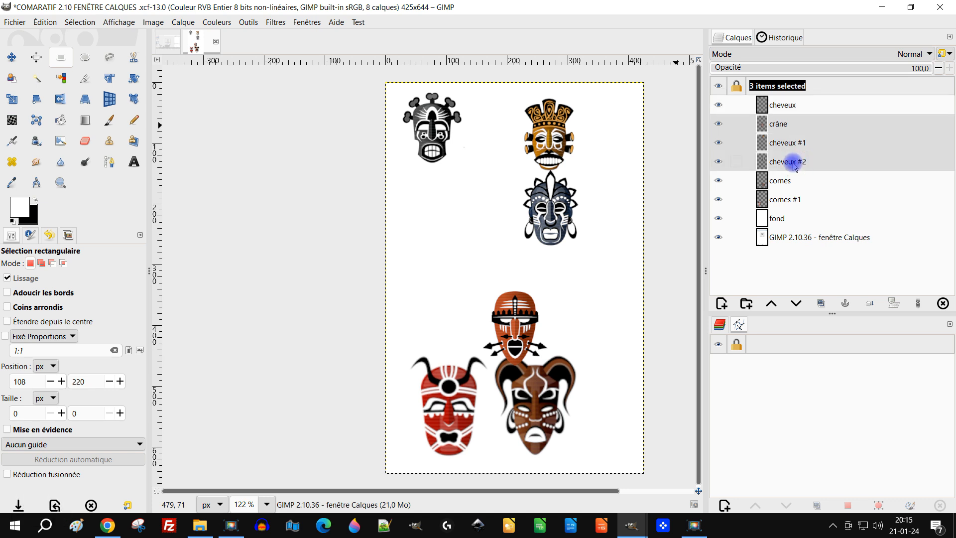
Reduce the selection to single layers from "cheveux #2" up to "cheveux", and open the "cheveux" layer's name for editing
{"action": "left_click", "coordinate": [822, 160]}
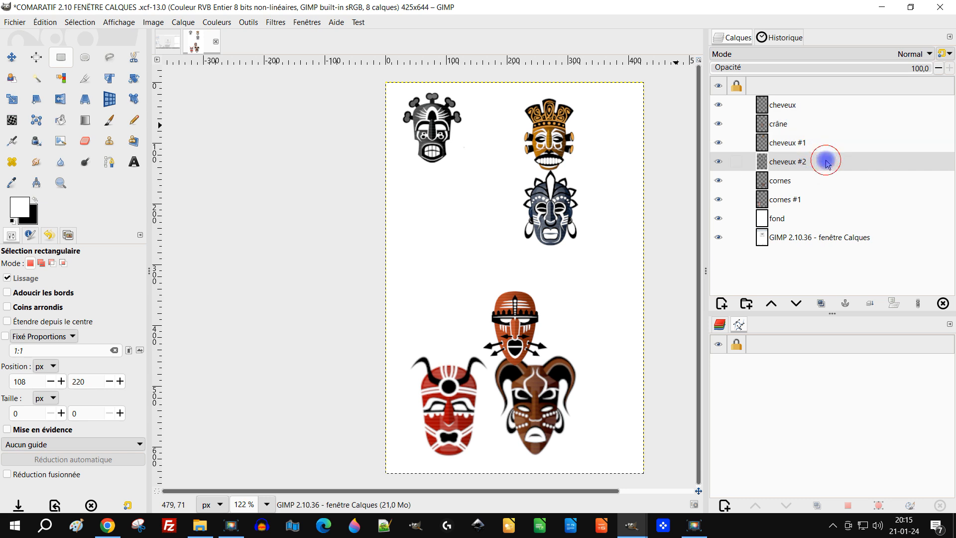
{"action": "left_click", "coordinate": [855, 149]}
{"action": "left_click", "coordinate": [857, 121]}
{"action": "left_click", "coordinate": [856, 111]}
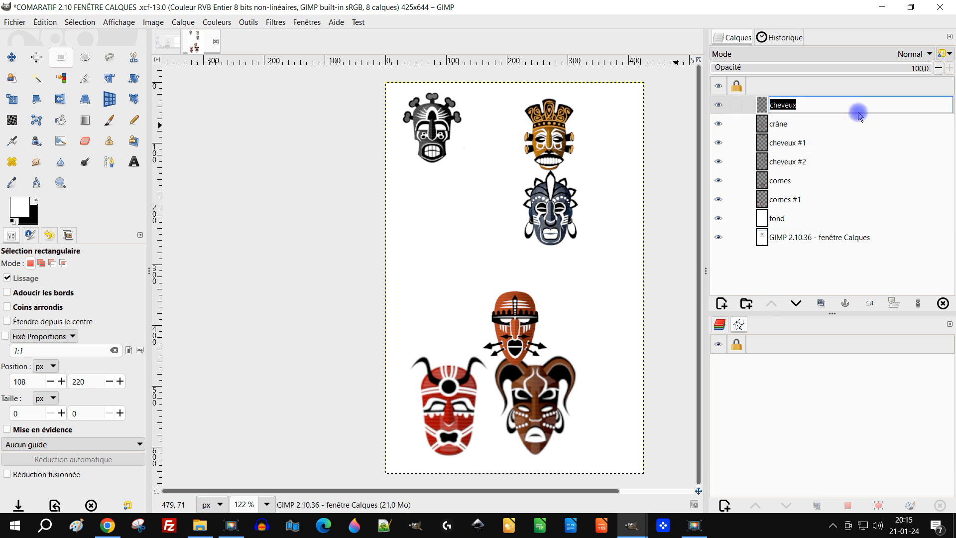
Select the "cheveux #1" layer, then examine the program's version details in the About GIMP dialog and close it
{"action": "left_click", "coordinate": [845, 141]}
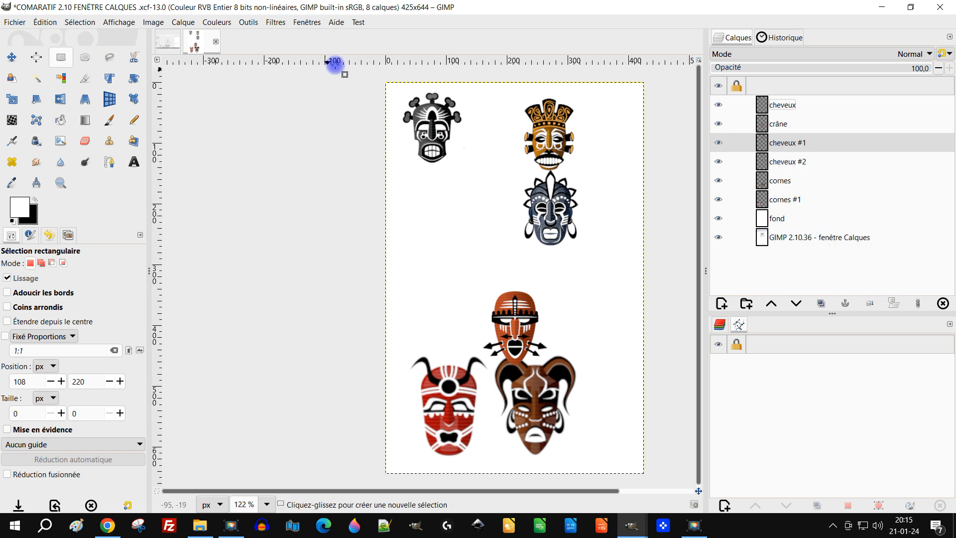
{"action": "left_click", "coordinate": [329, 23]}
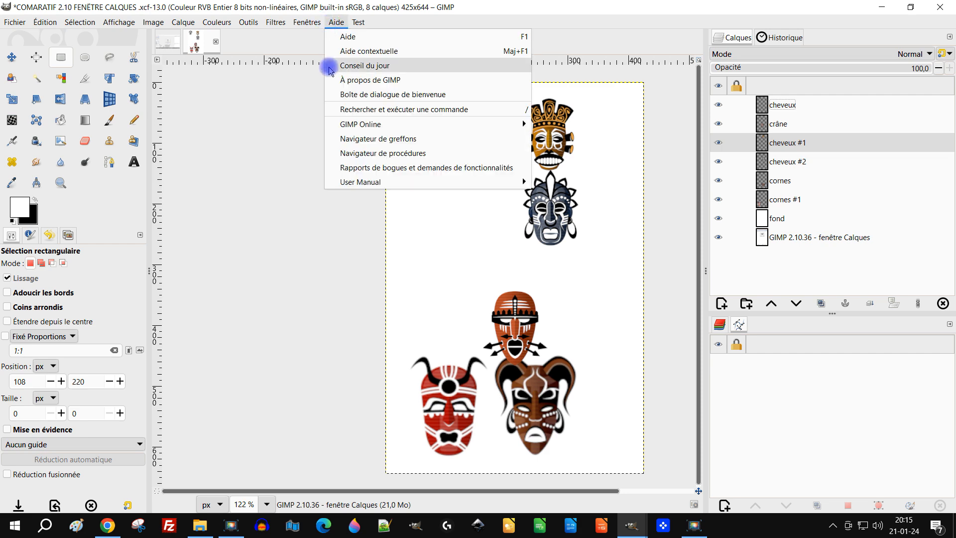
{"action": "left_click", "coordinate": [366, 84]}
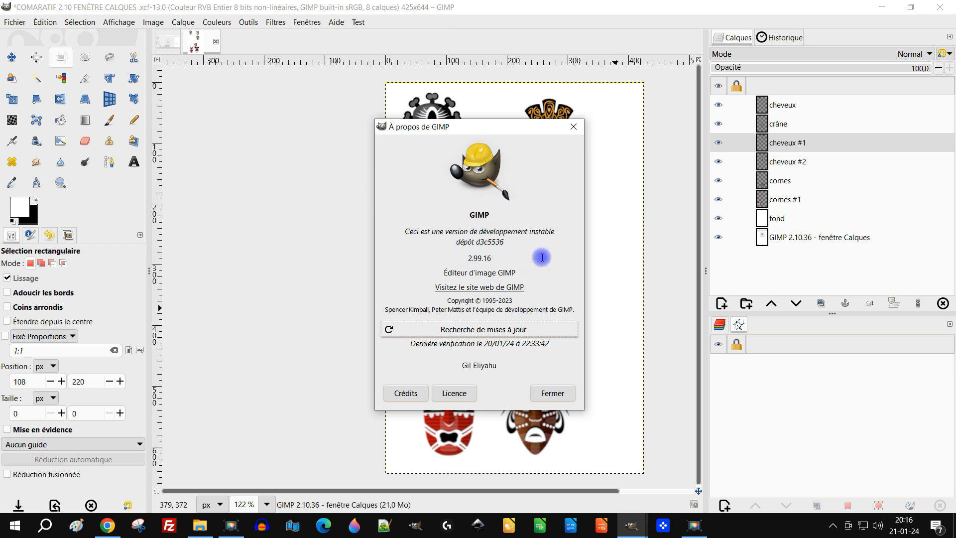
{"action": "double_click", "coordinate": [541, 232]}
{"action": "left_click", "coordinate": [517, 240]}
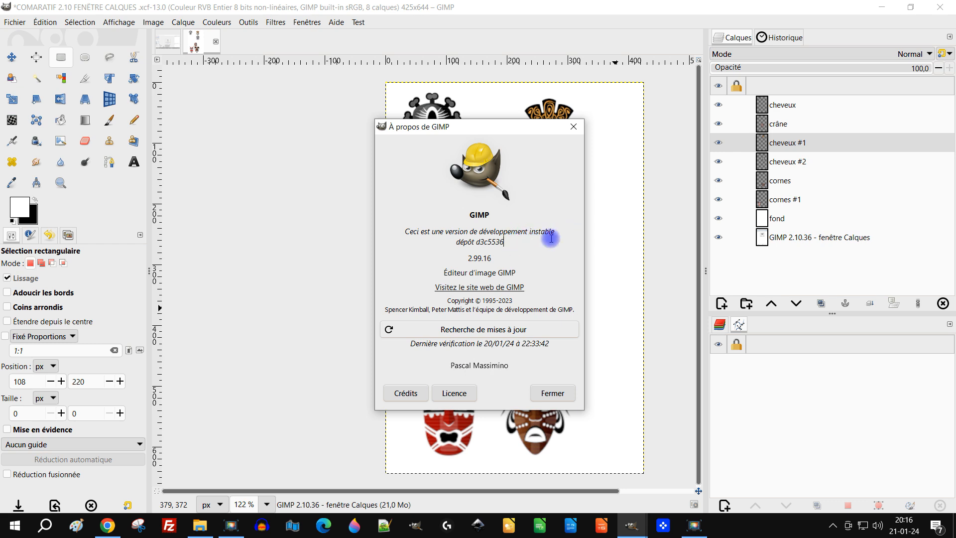
{"action": "left_click", "coordinate": [545, 394]}
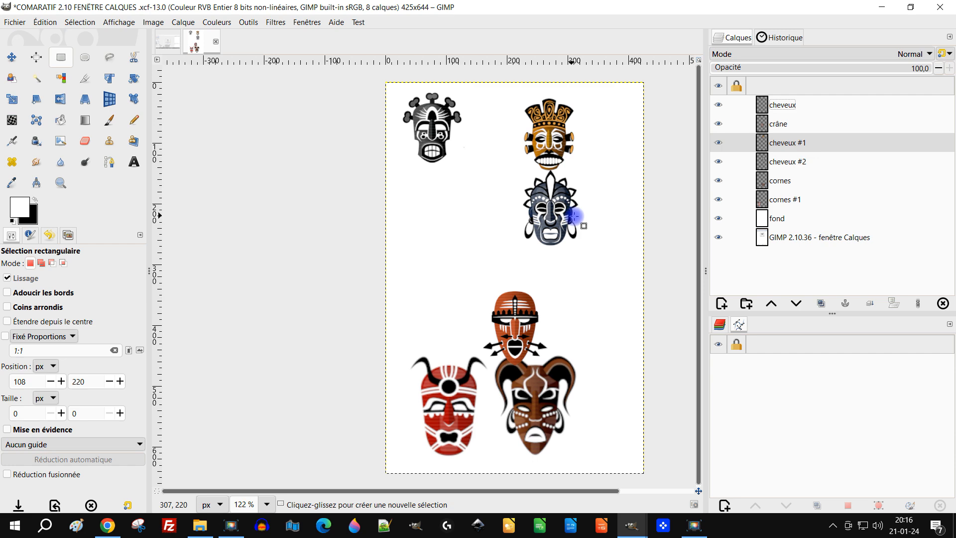
Save the image under the new name "COMARATIF 2.10 masques .xcf" in the GIMP 2.99 folder
{"action": "mouse_move", "coordinate": [606, 177]}
{"action": "left_mouse_down"}
{"action": "mouse_move", "coordinate": [581, 251]}
{"action": "mouse_move", "coordinate": [591, 184]}
{"action": "left_mouse_up"}
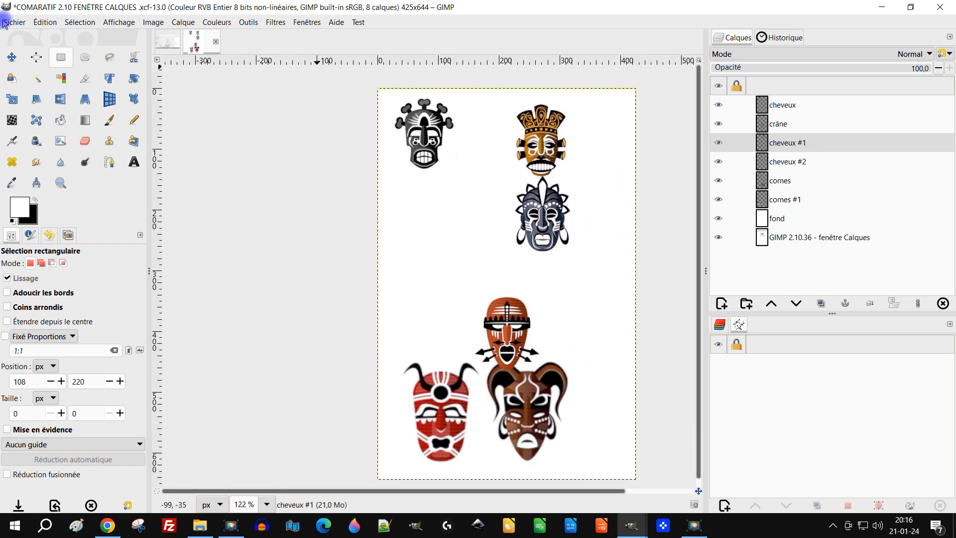
{"action": "left_click", "coordinate": [14, 22]}
{"action": "left_click", "coordinate": [82, 153]}
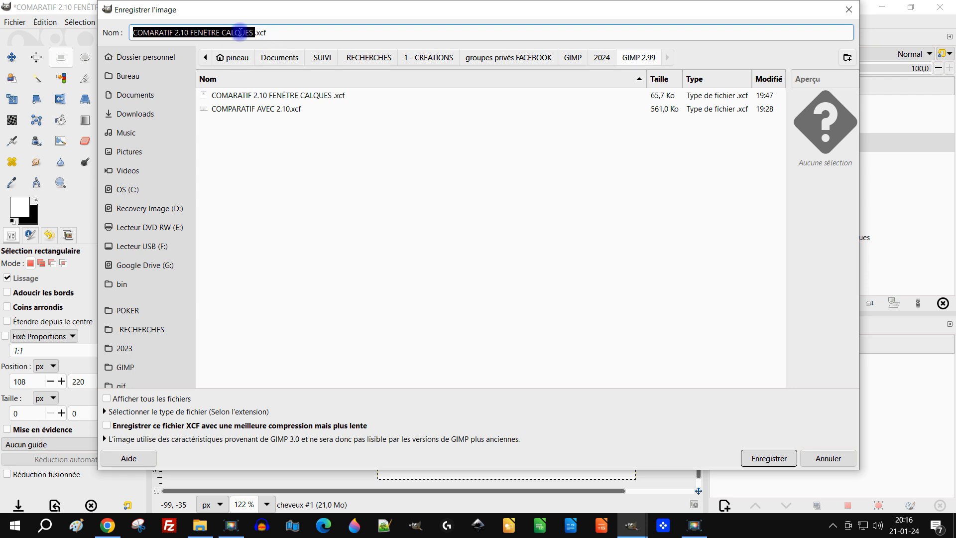
{"action": "left_click", "coordinate": [242, 32]}
{"action": "left_click_drag", "start_coordinate": [251, 32], "coordinate": [193, 36]}
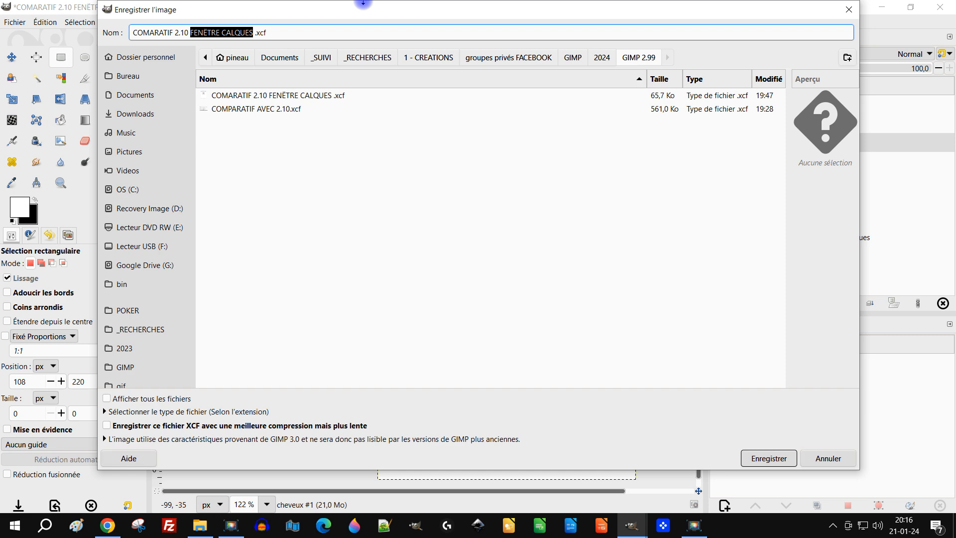
{"action": "type", "text": "mas"}
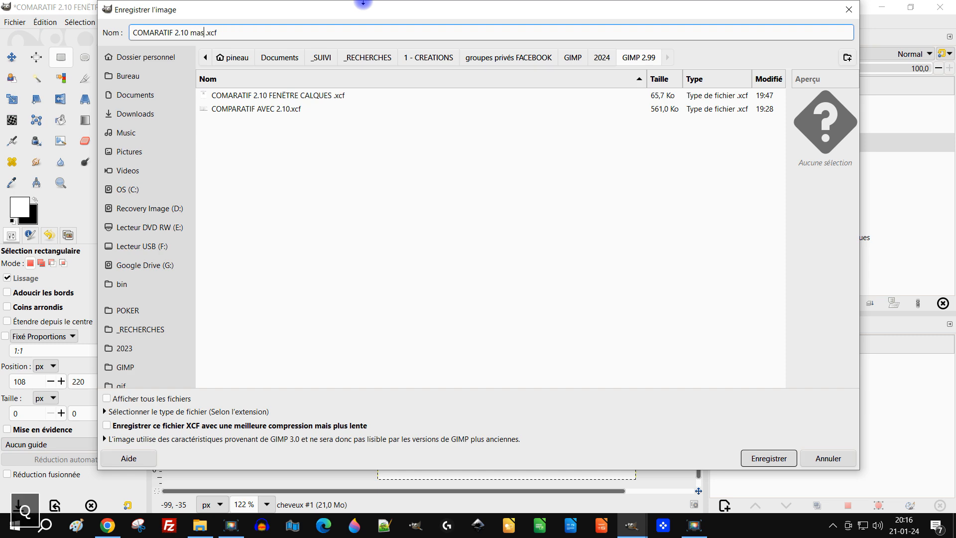
{"action": "type", "text": "ques"}
{"action": "key", "text": "Return"}
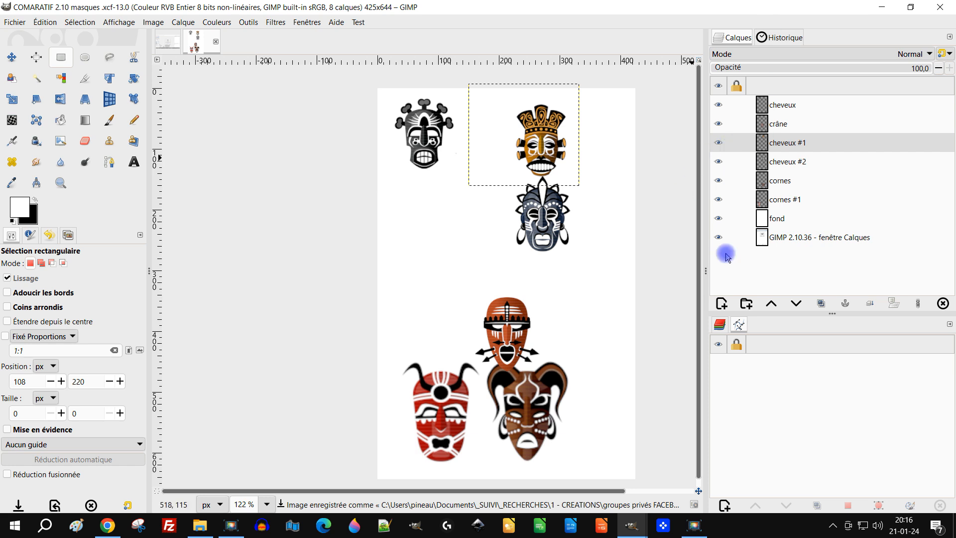
{"action": "mouse_move", "coordinate": [544, 230]}
{"action": "left_mouse_down"}
{"action": "mouse_move", "coordinate": [533, 264]}
{"action": "mouse_move", "coordinate": [528, 228]}
{"action": "left_mouse_up"}
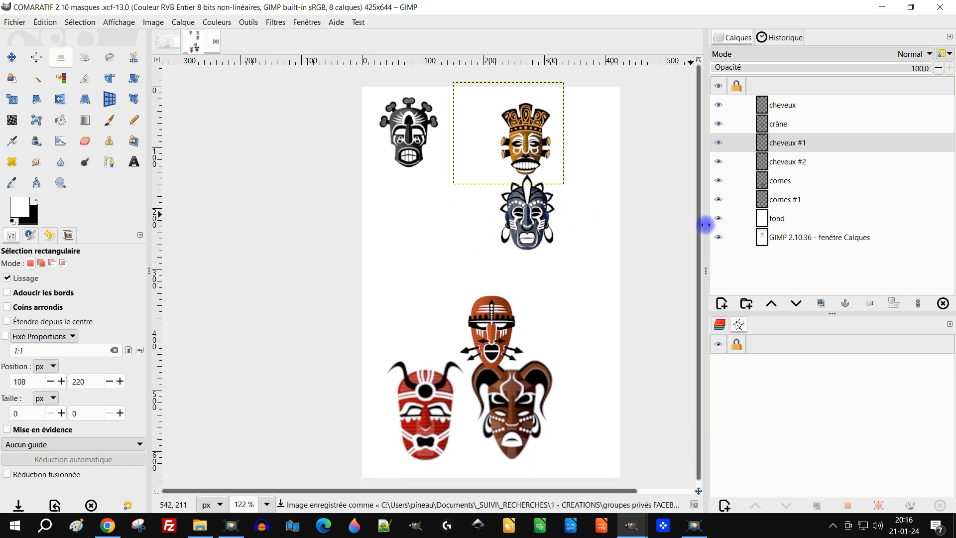